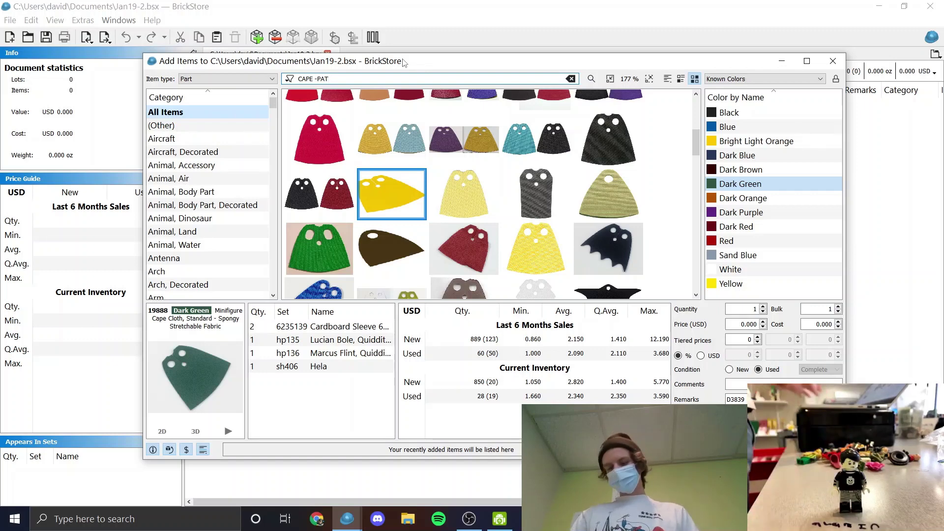
- Switch the item catalog to minifigures and search it for SPOOKY B
{"action": "left_click", "coordinate": [226, 79]}
{"action": "left_click", "coordinate": [207, 117]}
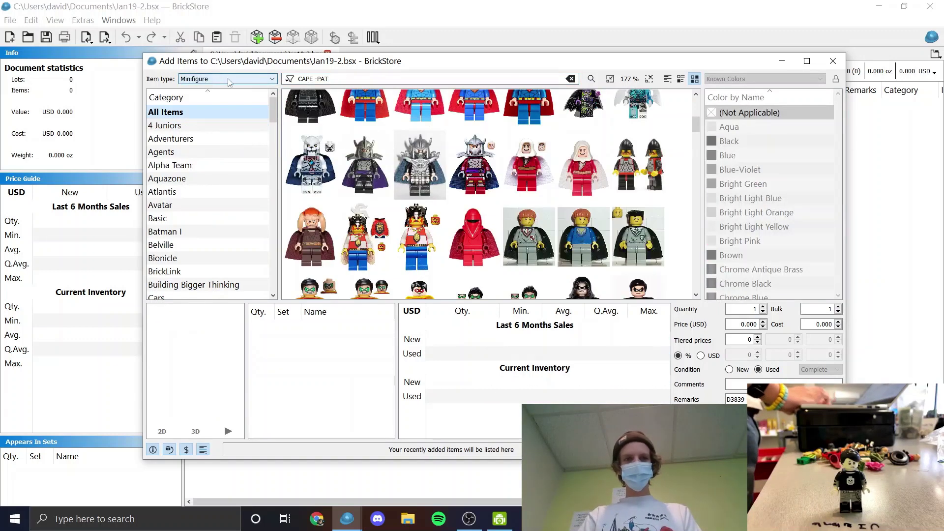
{"action": "type", "text": "spp"}
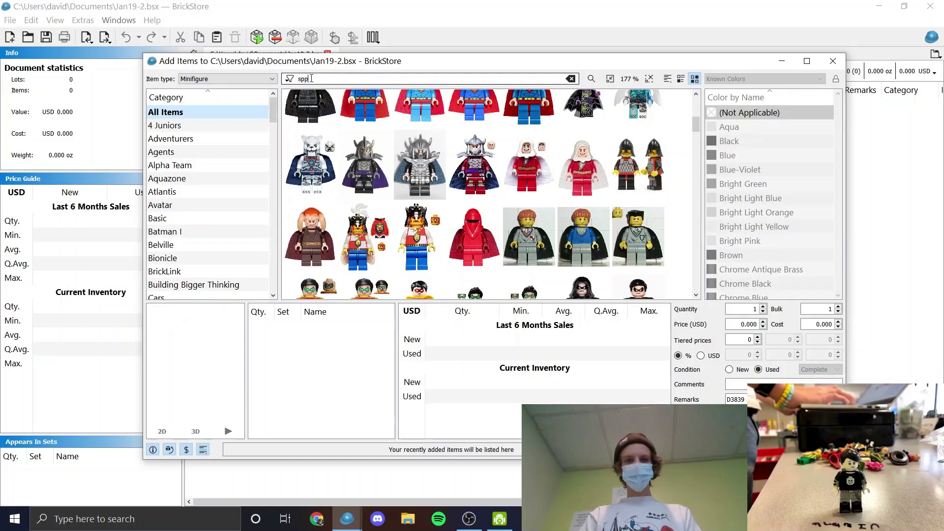
{"action": "type", "text": "SPO"}
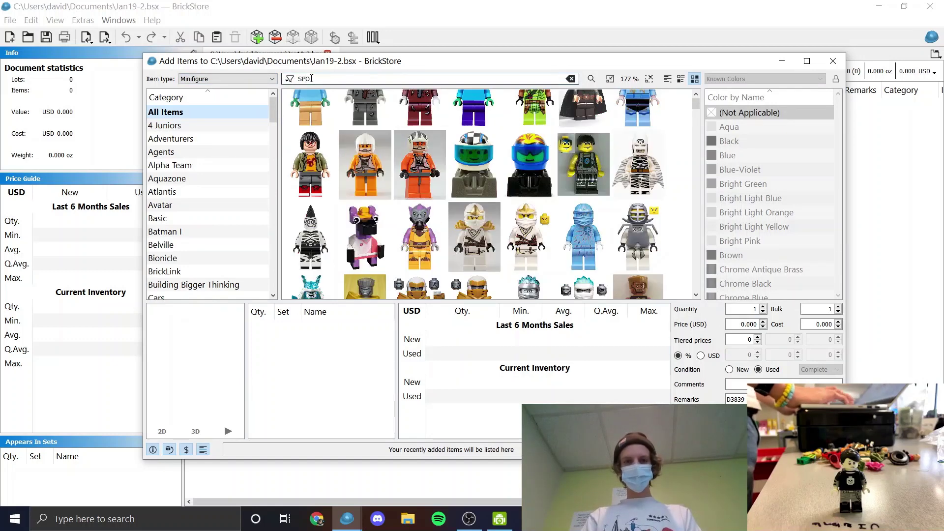
{"action": "type", "text": "OKY B"}
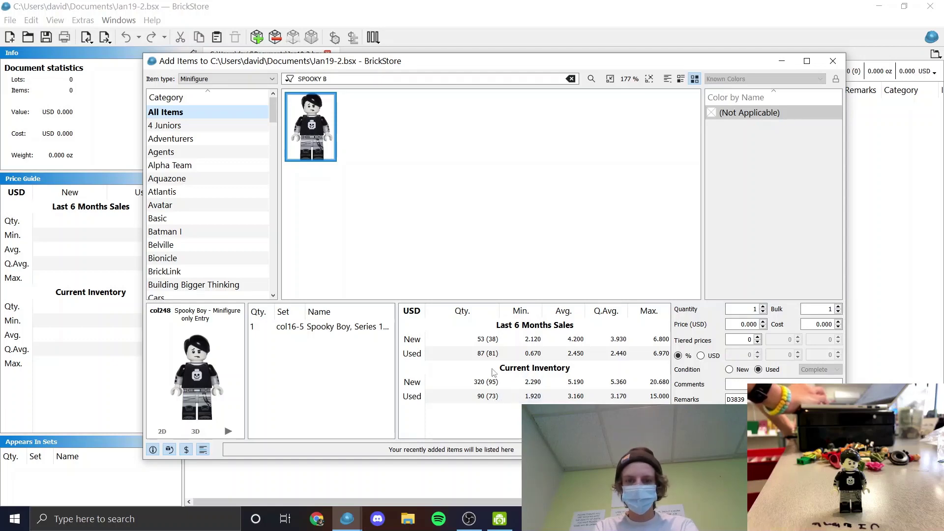
- Add one used Spooky Boy minifigure (col248) to the document with the remark D3843
{"action": "mouse_move", "coordinate": [493, 355]}
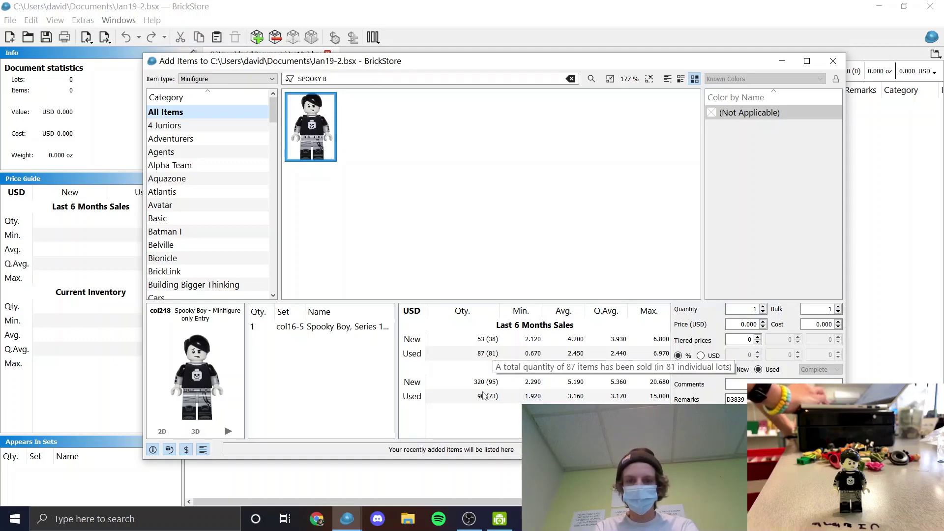
{"action": "mouse_move", "coordinate": [483, 403]}
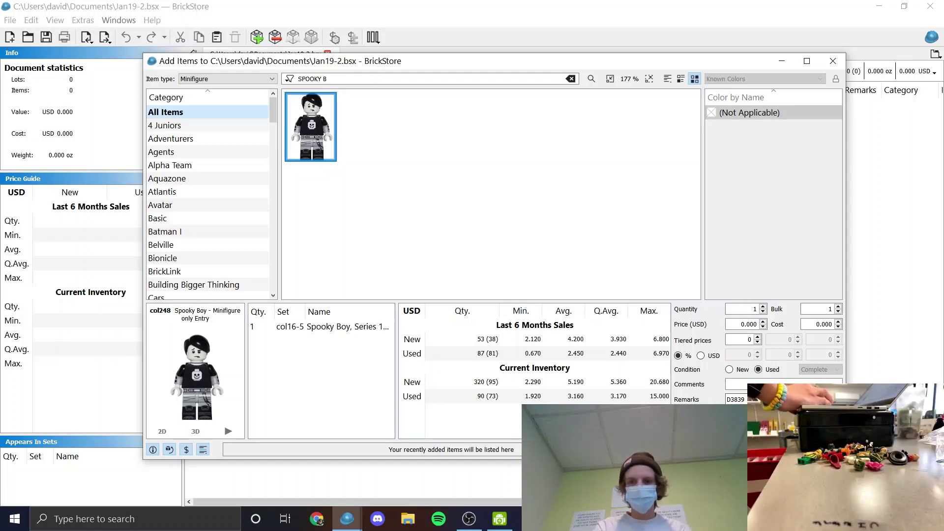
{"action": "key", "text": "Return"}
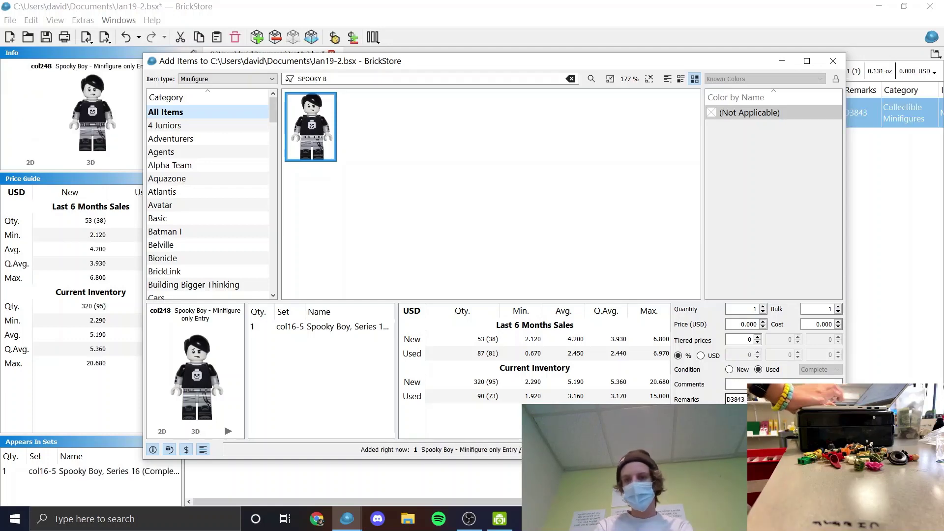
{"action": "left_click", "coordinate": [874, 288]}
{"action": "key", "text": "alt+Tab"}
{"action": "left_click", "coordinate": [876, 290]}
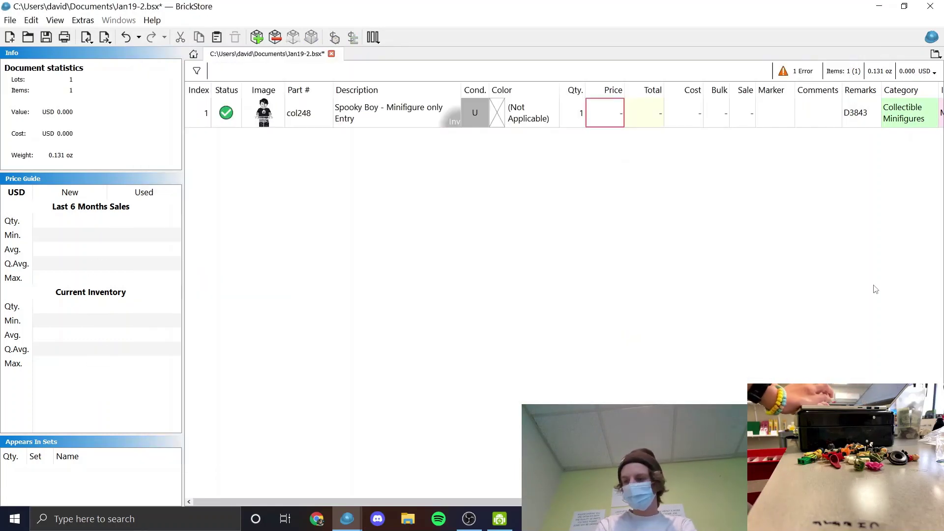
- Search the minifigures for GANDALF and select the Gandalf the Grey variant with long cheek lines
{"action": "key", "text": "alt+Tab"}
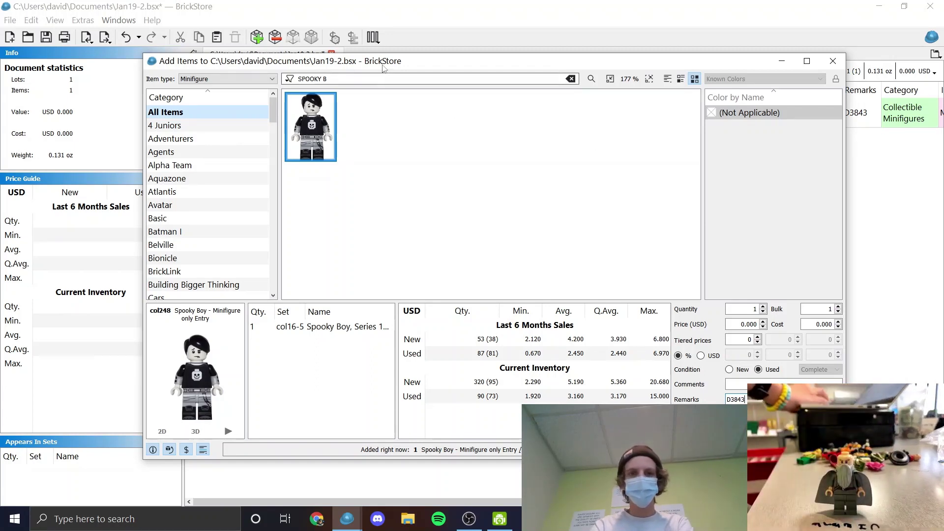
{"action": "double_click", "coordinate": [387, 79]}
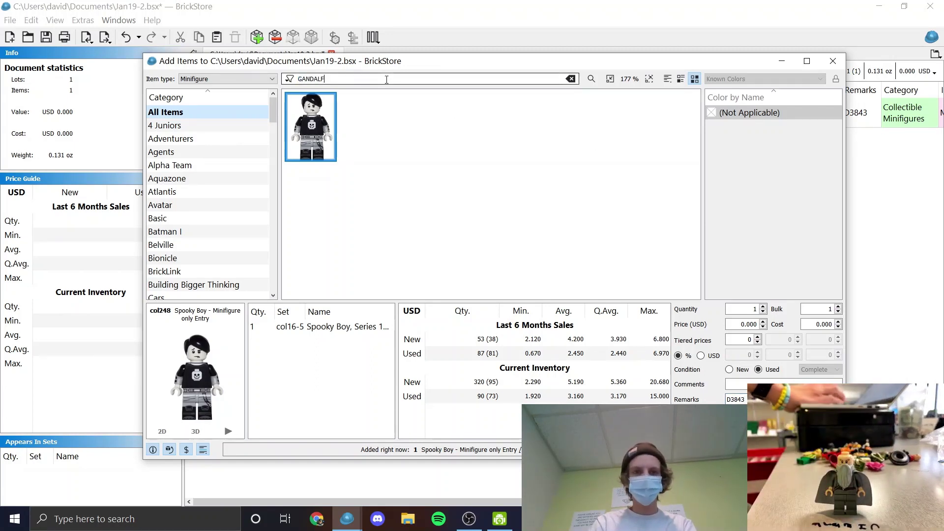
{"action": "left_click", "coordinate": [489, 151]}
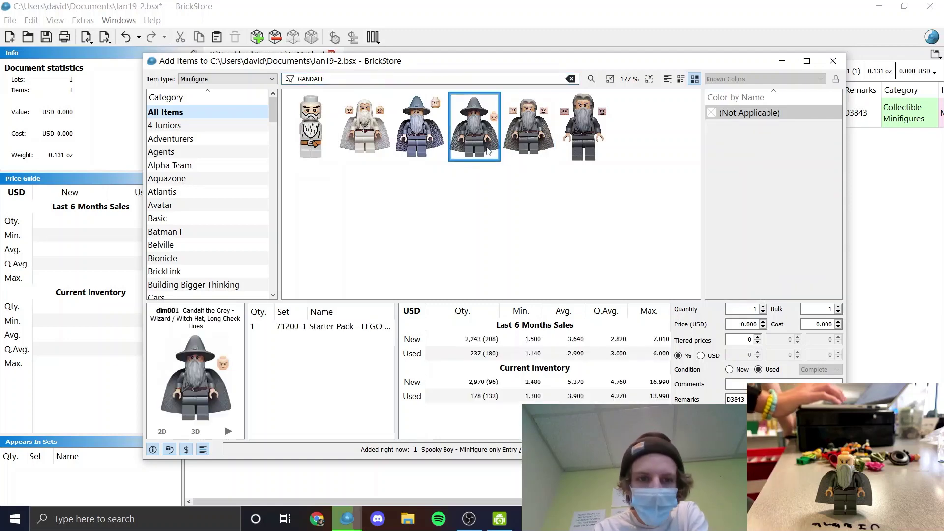
- Compare the neighbouring Gandalf variants and add one used Gandalf the Grey with long cheek lines (dim001)
{"action": "key", "text": "Right"}
{"action": "key", "text": "Right"}
{"action": "key", "text": "Left"}
{"action": "key", "text": "Left"}
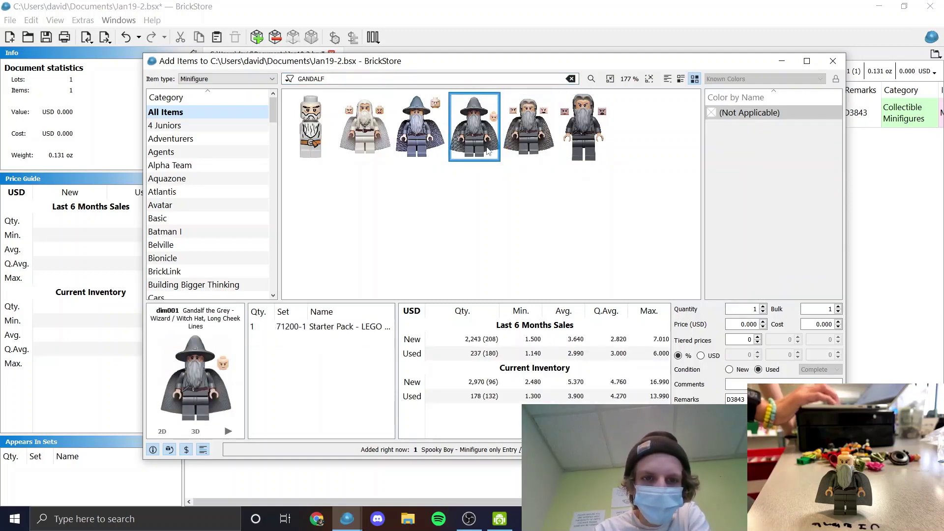
{"action": "key", "text": "Left"}
{"action": "key", "text": "Right"}
{"action": "key", "text": "Left"}
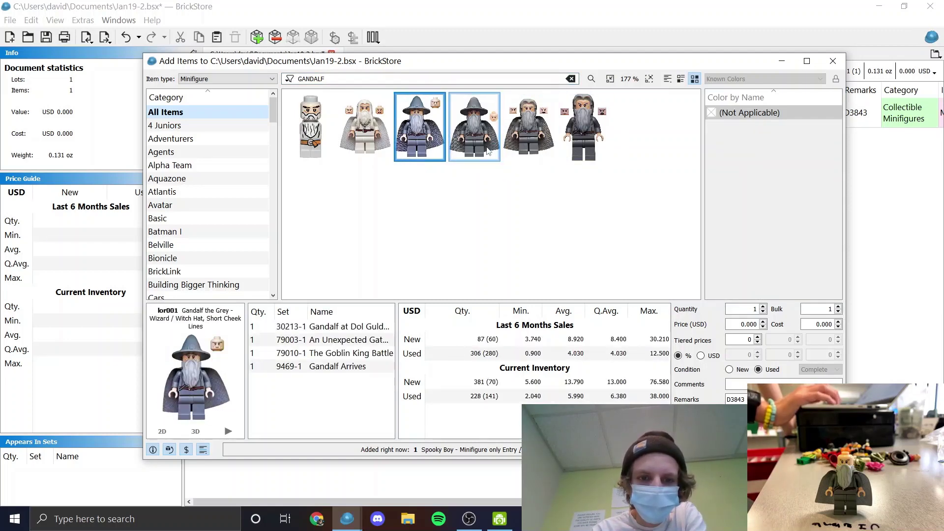
{"action": "key", "text": "Right"}
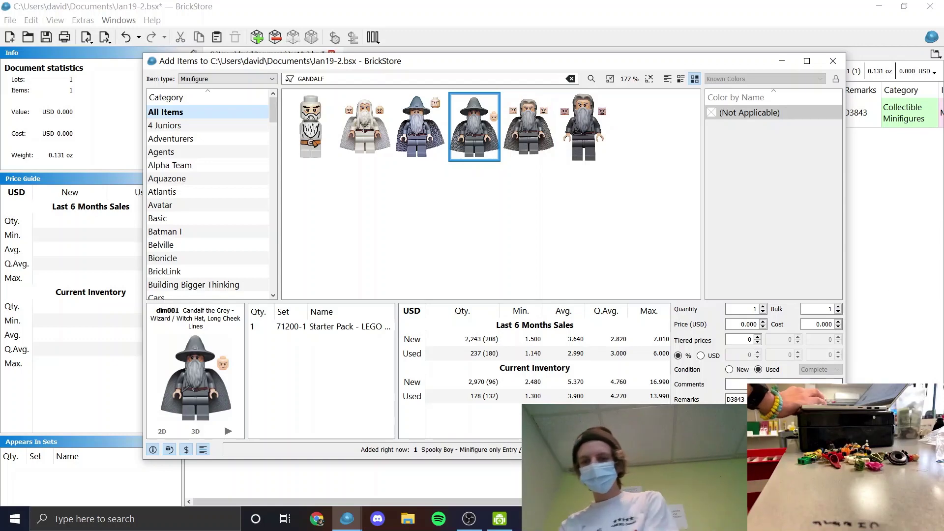
{"action": "key", "text": "Return"}
{"action": "key", "text": "Escape"}
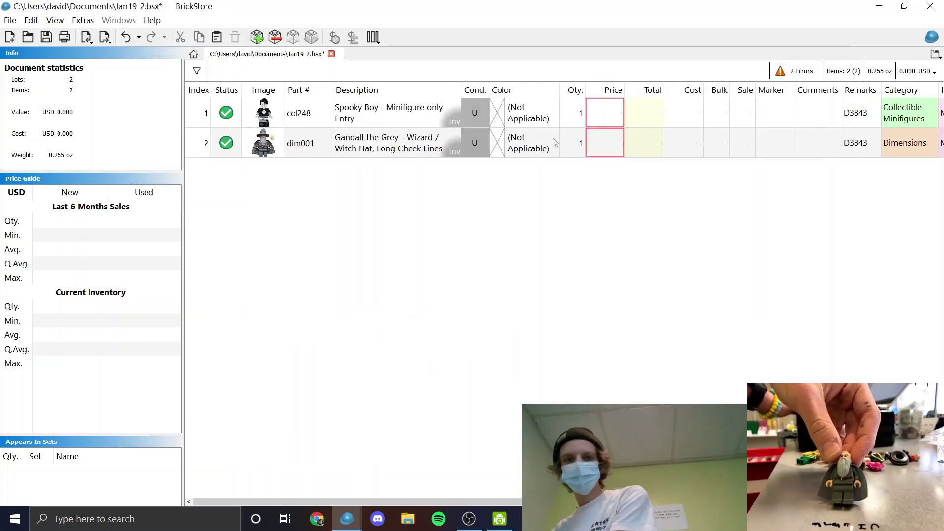
- Part out the Gandalf minifigure in the document, replacing it with its head, beard, cape, torso and legs
{"action": "left_click", "coordinate": [451, 152]}
{"action": "key", "text": "ctrl+shift+p"}
{"action": "left_click", "coordinate": [476, 279]}
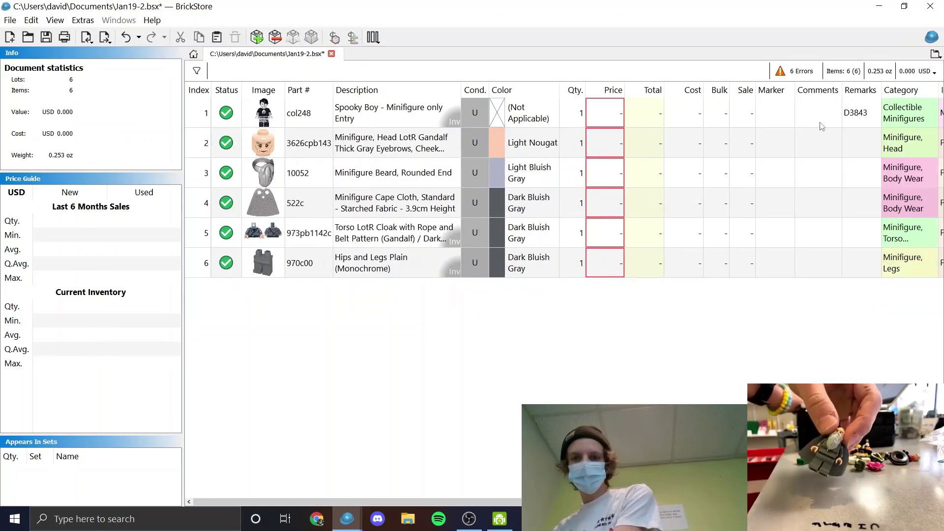
- Set the remarks of all five Gandalf part lots to D3844
{"action": "left_click", "coordinate": [847, 142]}
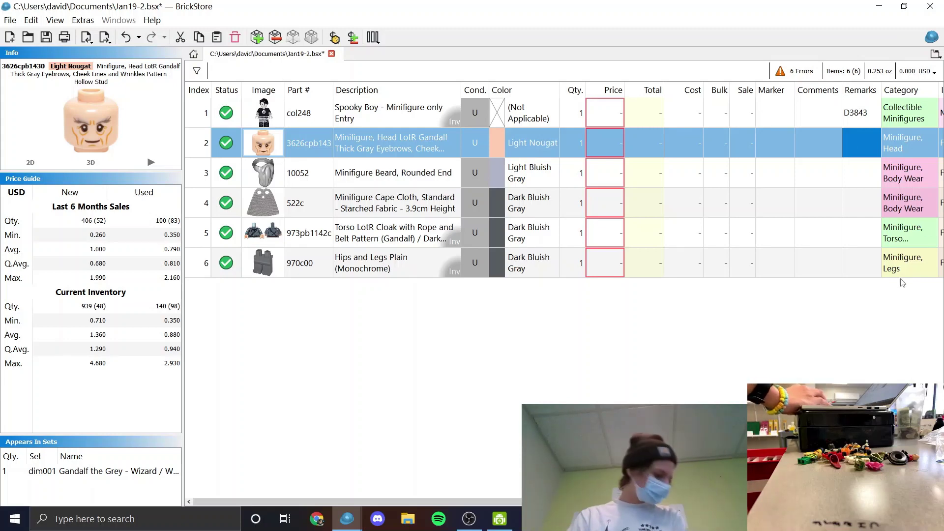
{"action": "left_click_drag", "start_coordinate": [864, 267], "coordinate": [860, 154]}
{"action": "type", "text": "D3844"}
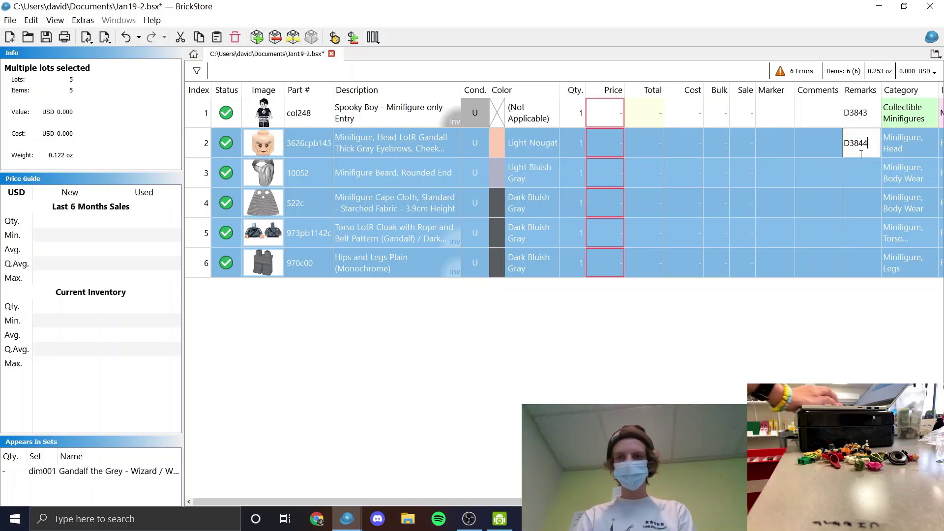
{"action": "key", "text": "ctrl+Return"}
- Search the minifigures for DRACO and add one used Draco Malfoy, Harry Potter, Series 1 (colhp04)
{"action": "key", "text": "Insert"}
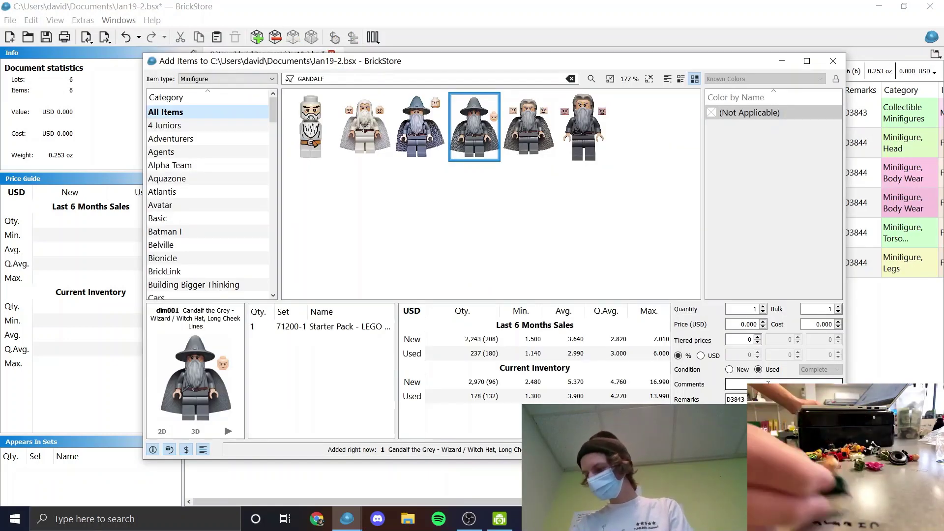
{"action": "double_click", "coordinate": [402, 76]}
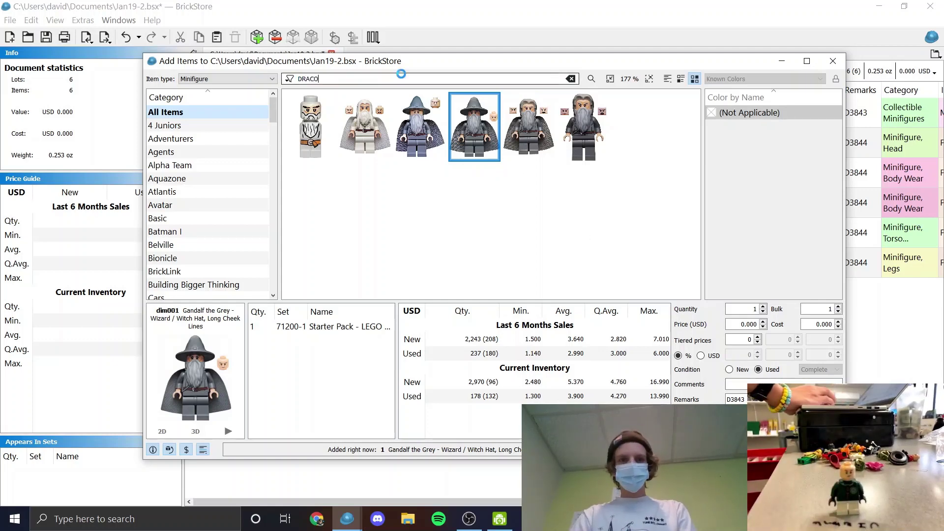
{"action": "scroll", "coordinate": [570, 260], "scroll_direction": "down", "scroll_amount": 1}
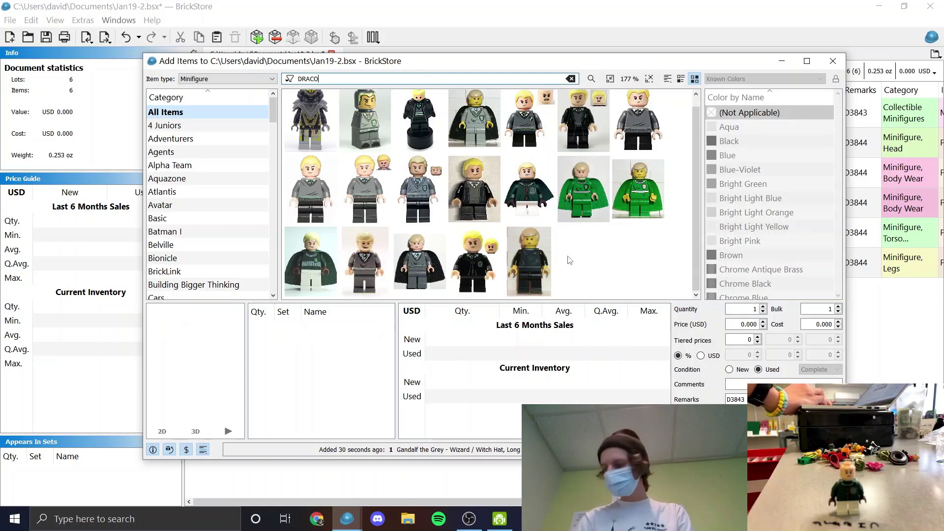
{"action": "left_click", "coordinate": [522, 202]}
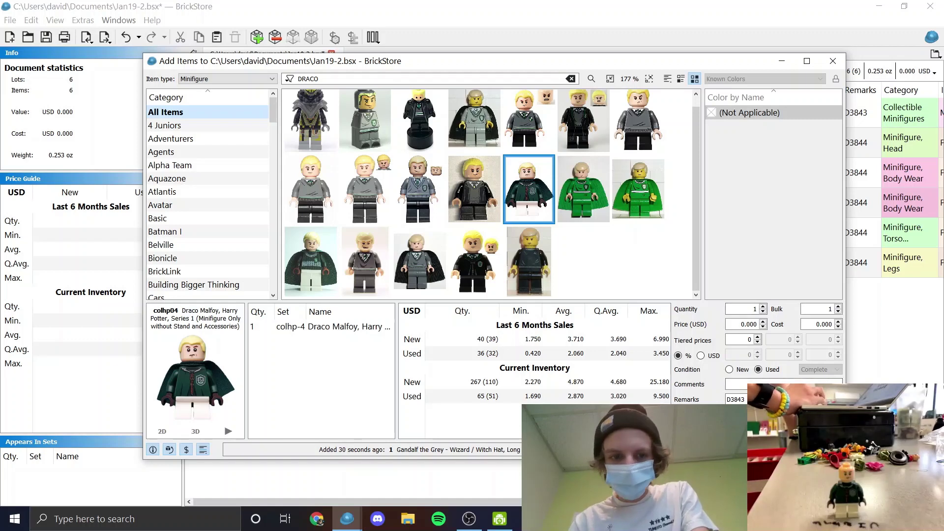
{"action": "key", "text": "Return"}
{"action": "key", "text": "Escape"}
- Part out the Draco Malfoy minifigure in place and delete its hair and dark green cape lots
{"action": "double_click", "coordinate": [457, 298]}
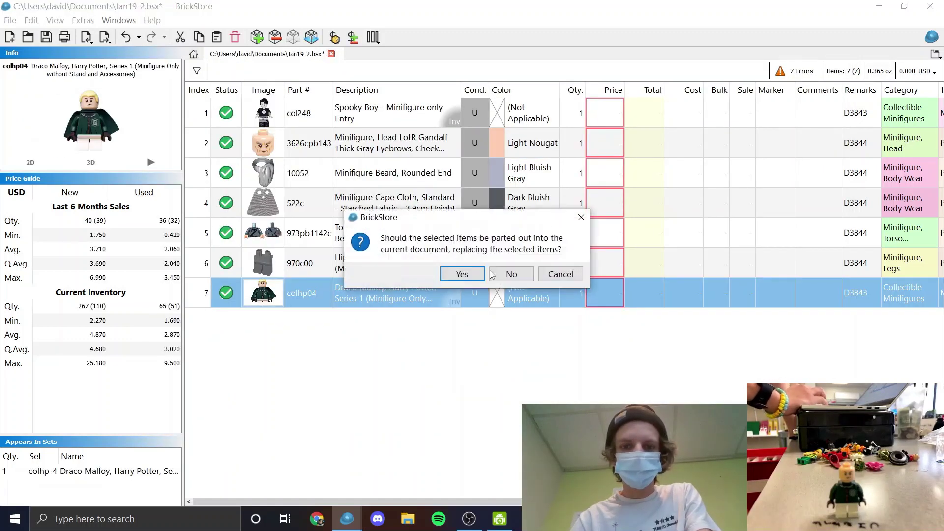
{"action": "left_click", "coordinate": [462, 274]}
{"action": "left_click", "coordinate": [452, 292]}
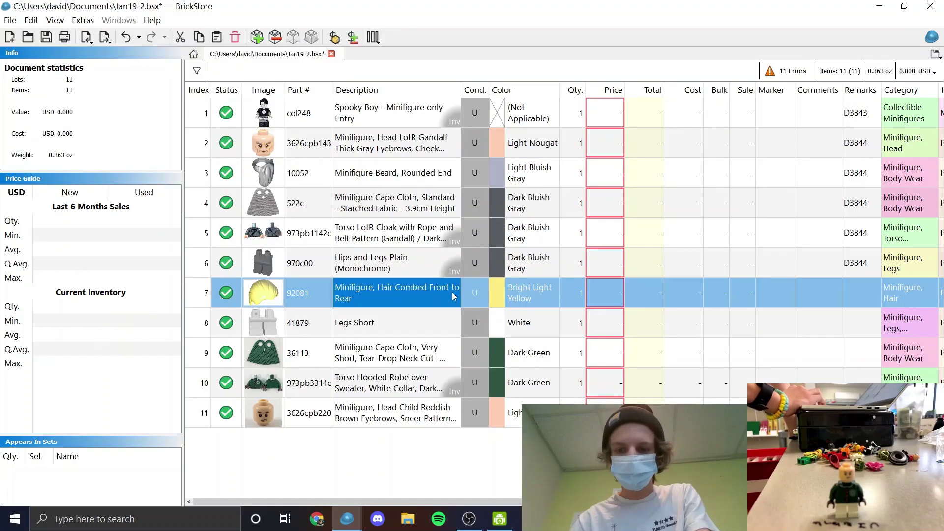
{"action": "key", "text": "Delete"}
{"action": "left_click", "coordinate": [458, 335]}
{"action": "key", "text": "Delete"}
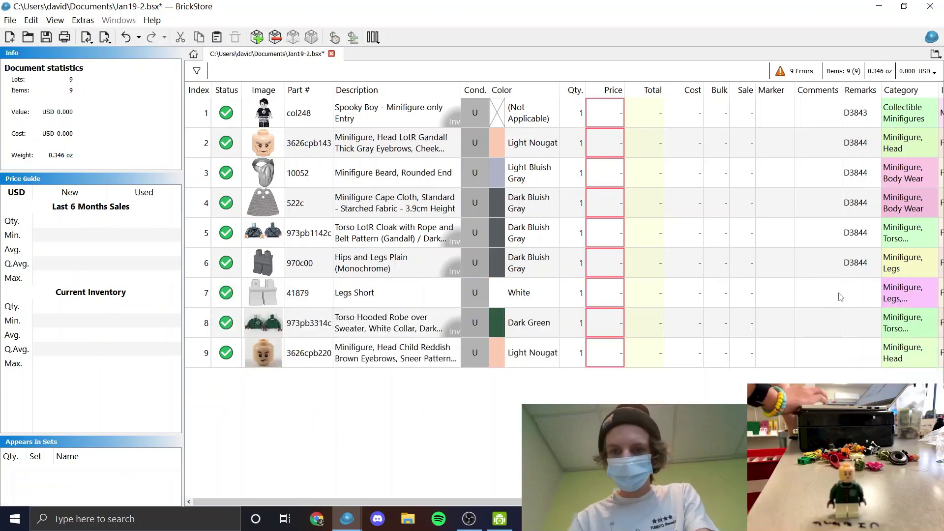
- Set the remarks of the white Legs Short lot to D3844
{"action": "left_click", "coordinate": [861, 304]}
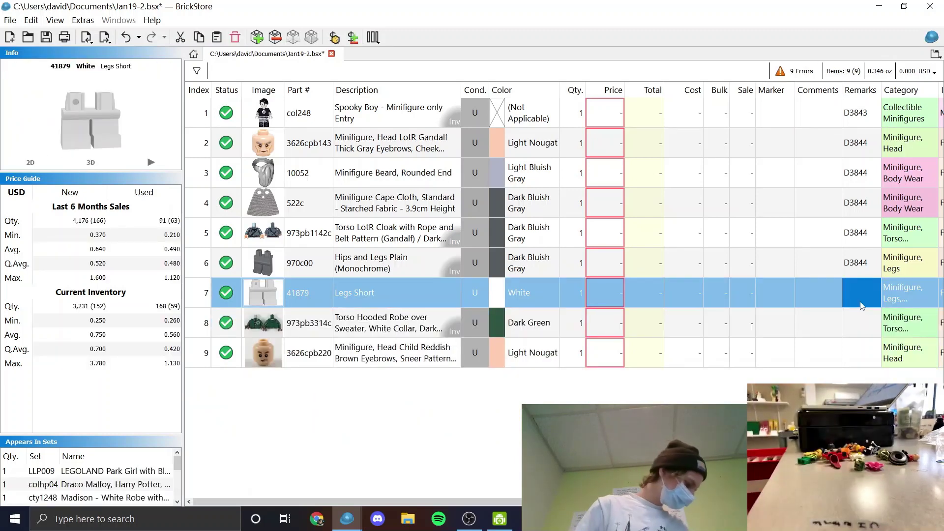
{"action": "type", "text": "D3844"}
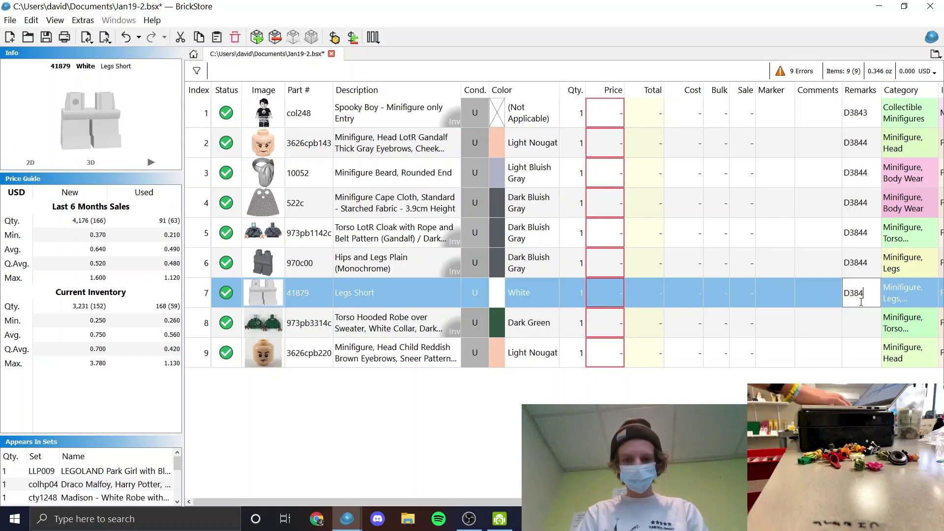
{"action": "key", "text": "Return"}
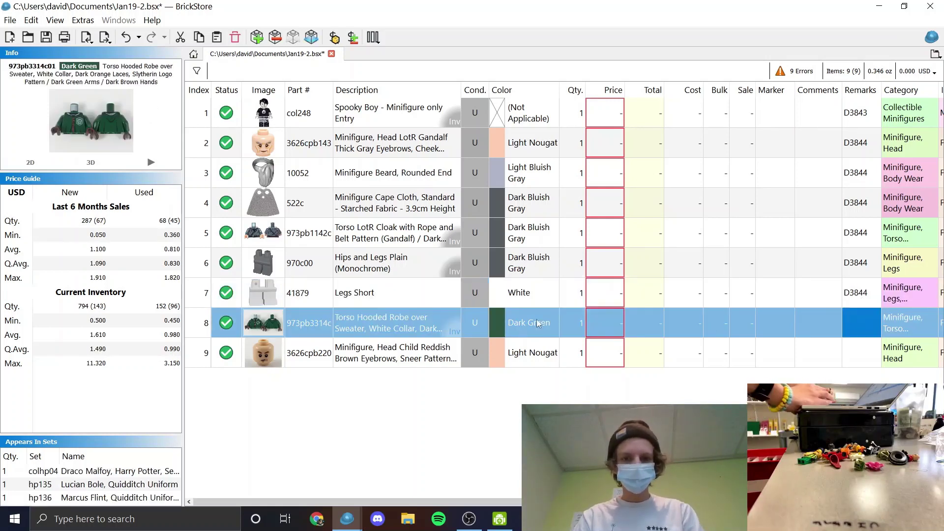
- Part out the dark green hooded robe torso and set the remarks of its torso, arm and hand lots to D3845
{"action": "left_click", "coordinate": [453, 330]}
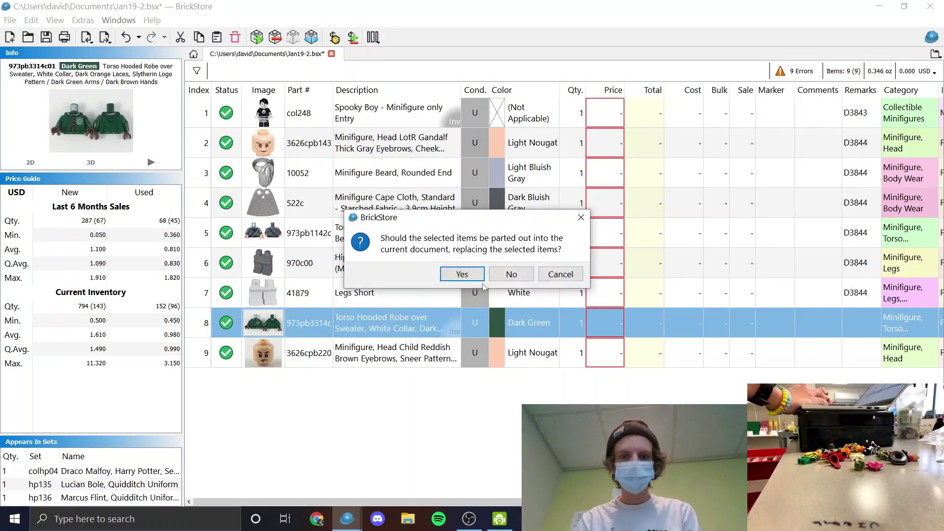
{"action": "left_click", "coordinate": [516, 331]}
{"action": "left_click_drag", "start_coordinate": [839, 331], "coordinate": [867, 383]}
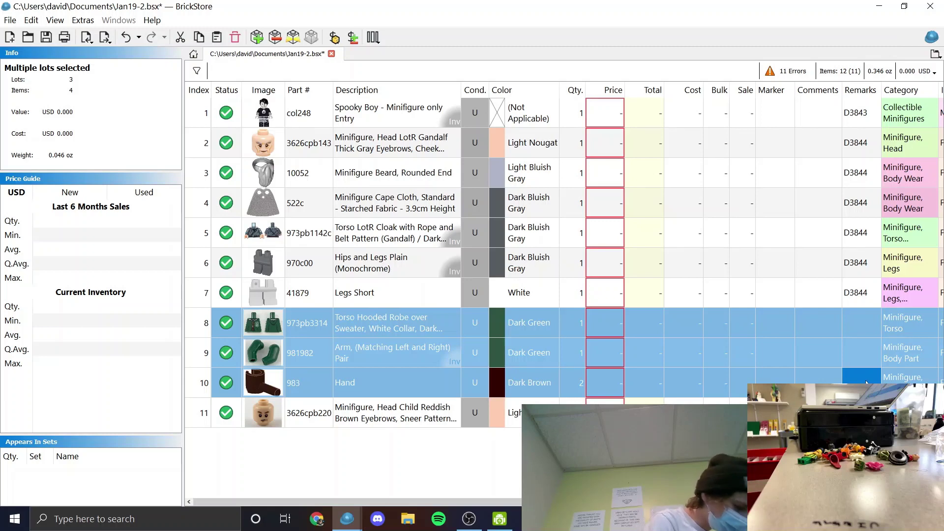
{"action": "type", "text": "D3845"}
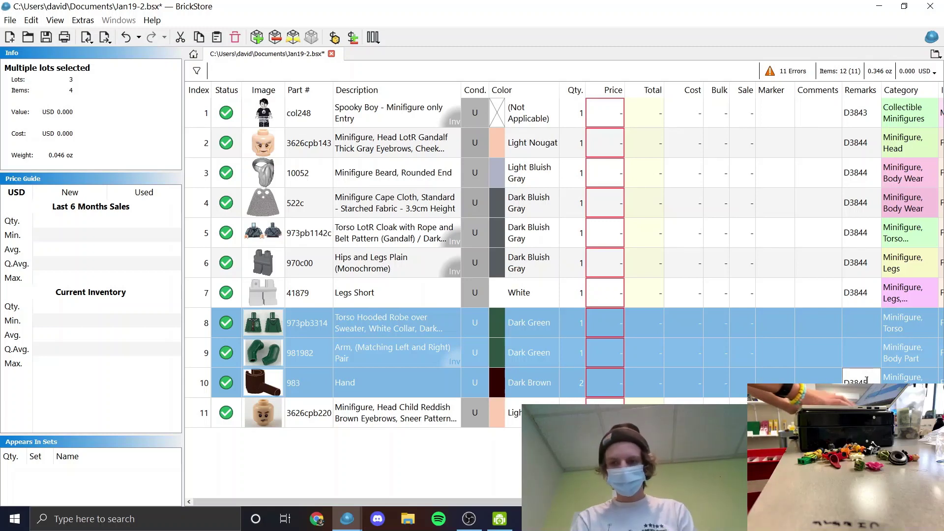
{"action": "key", "text": "Return"}
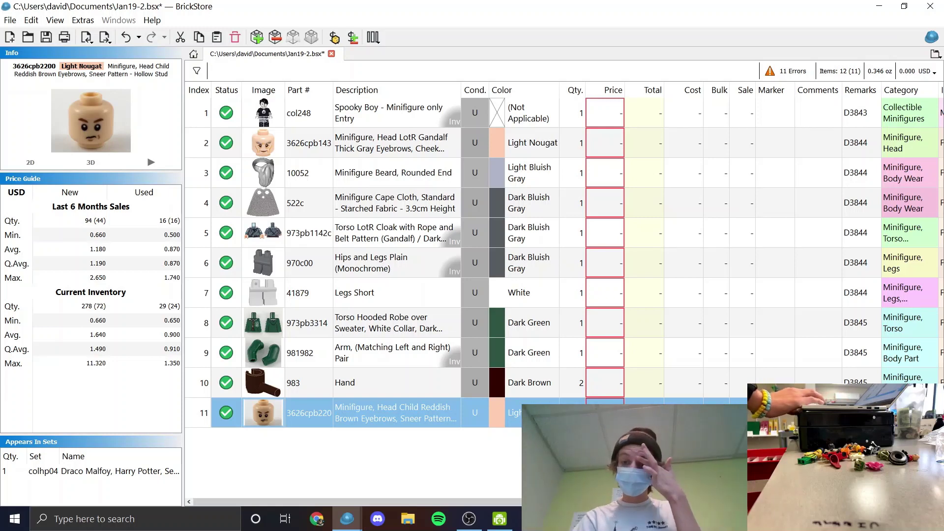
- Reopen the item catalog, switch it to parts and search for DOG PAT
{"action": "key", "text": "Escape"}
{"action": "key", "text": "Insert"}
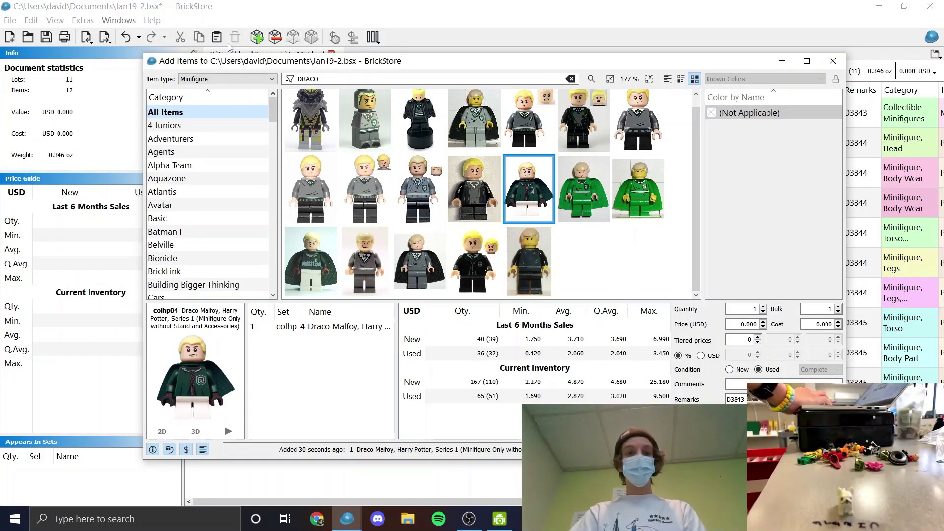
{"action": "left_click", "coordinate": [227, 79]}
{"action": "left_click", "coordinate": [207, 130]}
{"action": "left_click", "coordinate": [325, 77]}
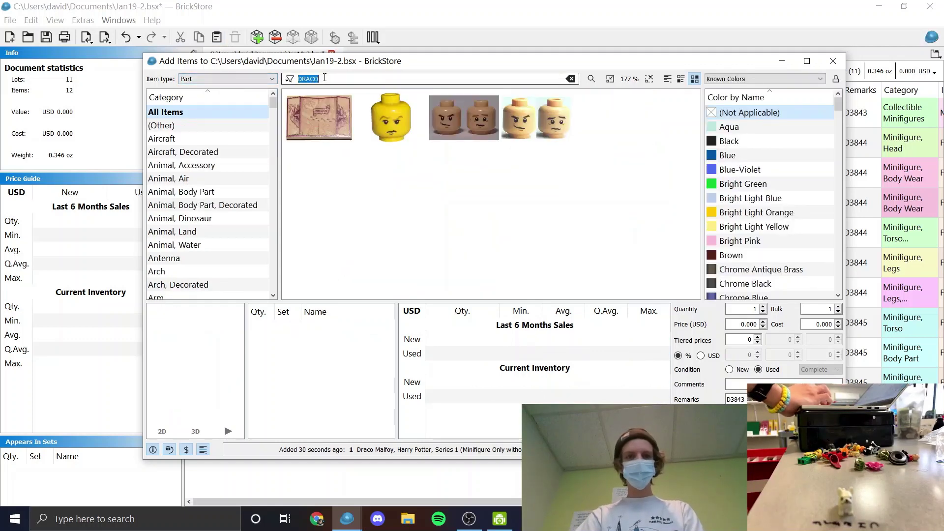
{"action": "type", "text": "DOG PAT"}
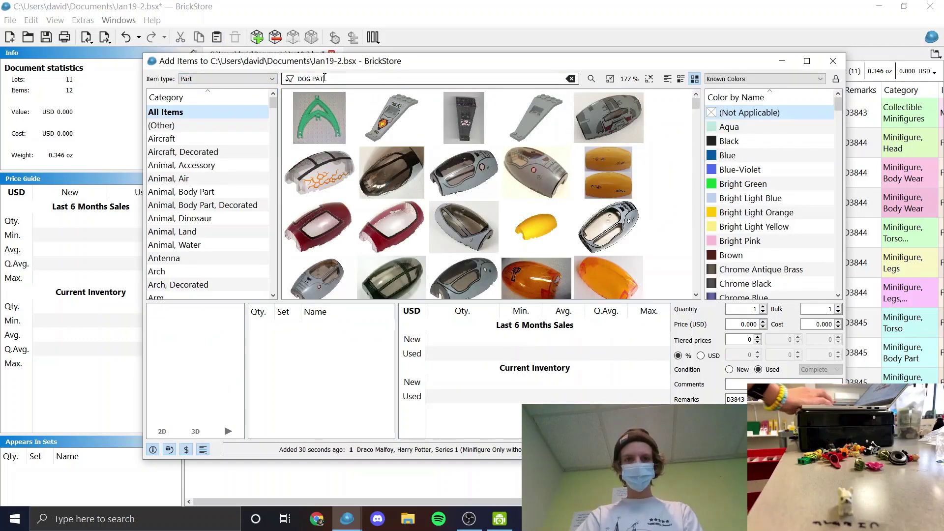
- Lock the color filter to White and add the used French Bulldog 29602pb02 to the document
{"action": "left_click", "coordinate": [742, 185]}
{"action": "key", "text": "w"}
{"action": "left_click", "coordinate": [835, 81]}
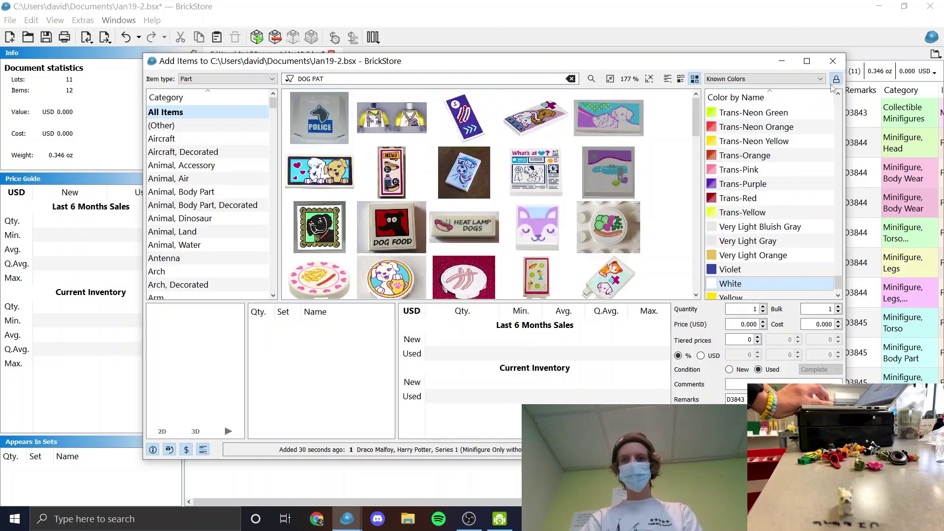
{"action": "scroll", "coordinate": [638, 192], "scroll_direction": "down", "scroll_amount": 5}
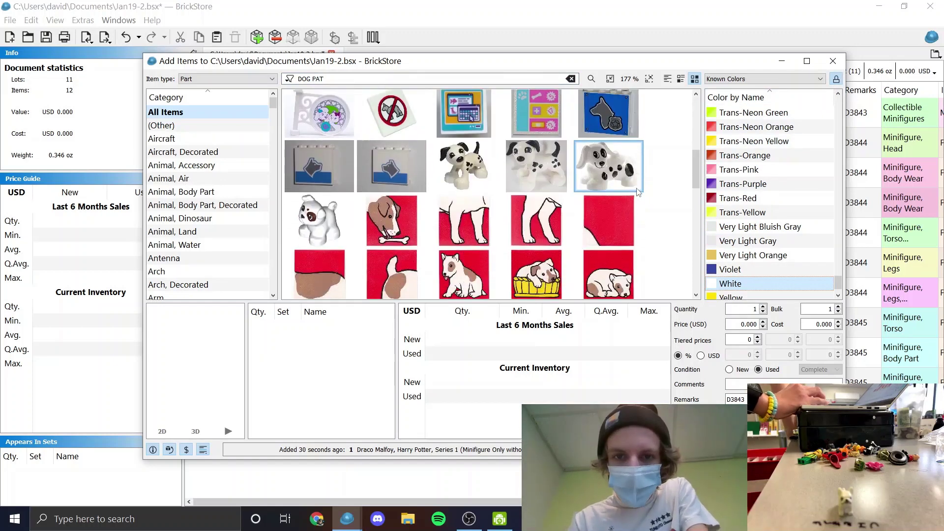
{"action": "scroll", "coordinate": [638, 192], "scroll_direction": "down", "scroll_amount": 5}
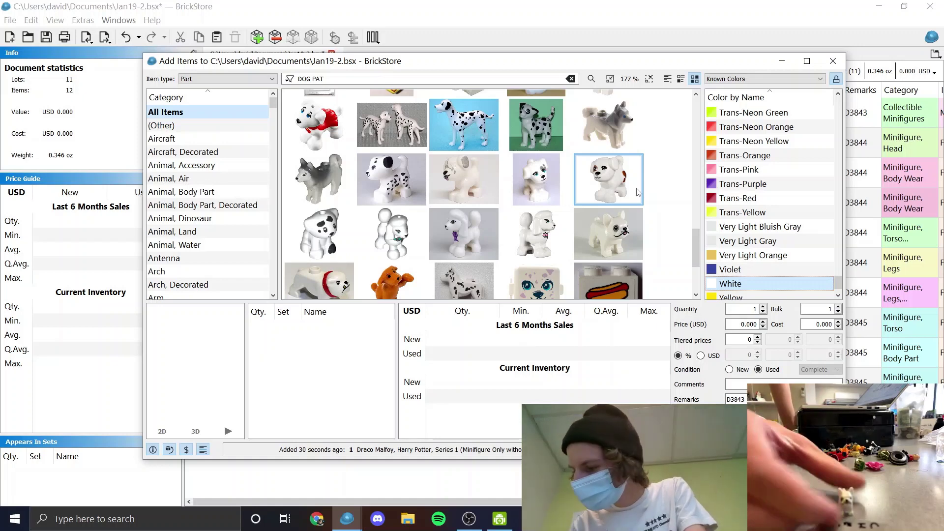
{"action": "left_click", "coordinate": [620, 238]}
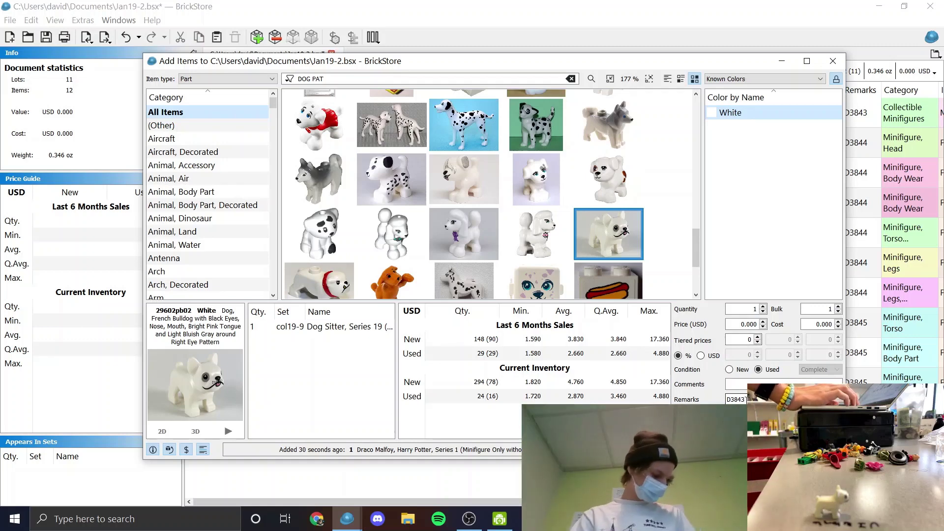
{"action": "key", "text": "Return"}
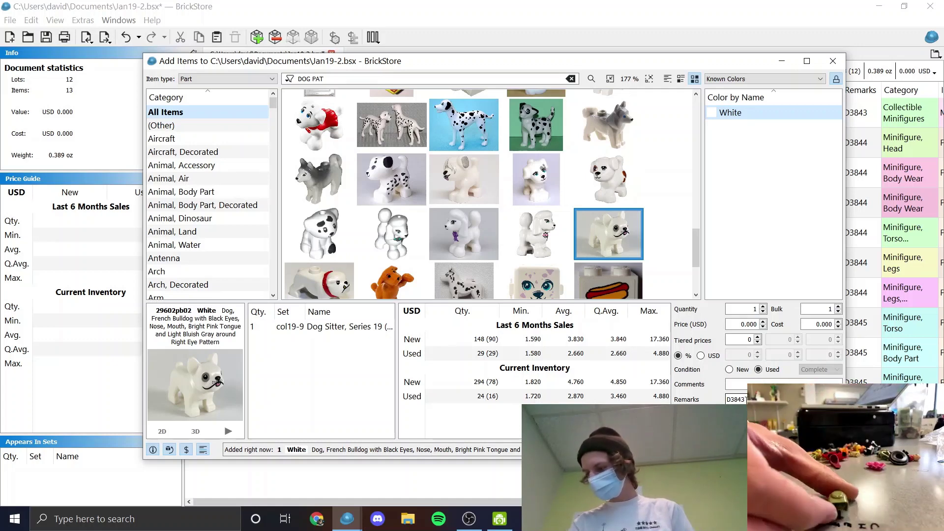
- Search the parts for HEADGEAR PAT SW and restrict the results to Olive Green
{"action": "left_click", "coordinate": [360, 80]}
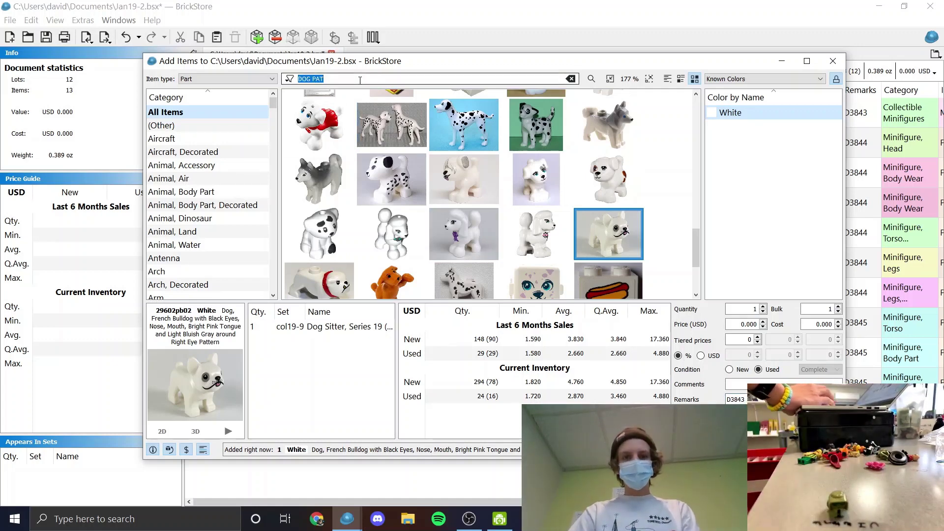
{"action": "type", "text": "HEADGEAR PAT"}
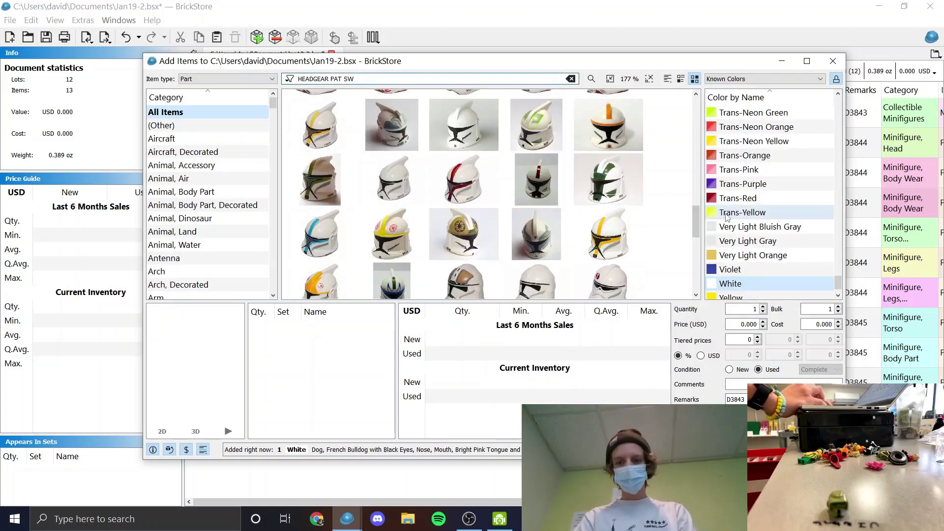
{"action": "scroll", "coordinate": [727, 218], "scroll_direction": "up", "scroll_amount": 10}
- Compare the two camouflage trooper helmets and add the Elite Corps Trooper helmet 15311pb01 to the document
{"action": "left_click", "coordinate": [366, 184]}
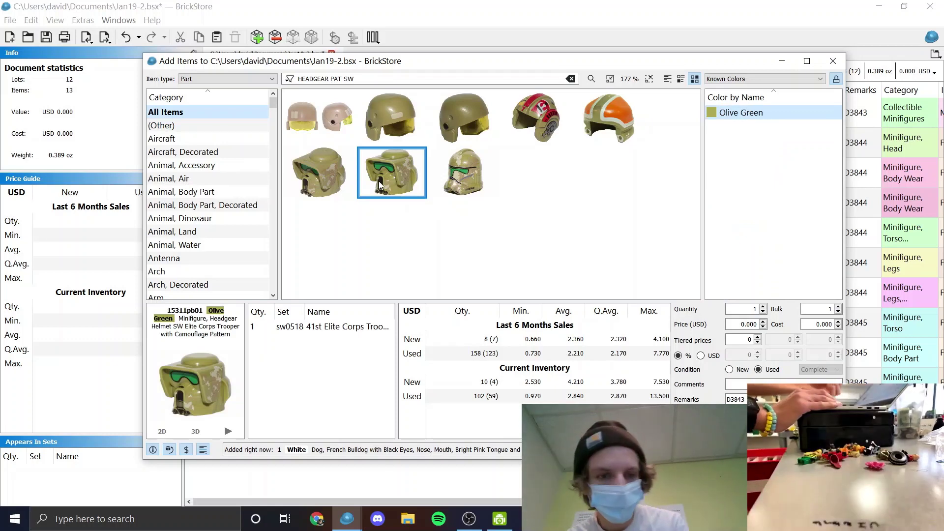
{"action": "key", "text": "Left"}
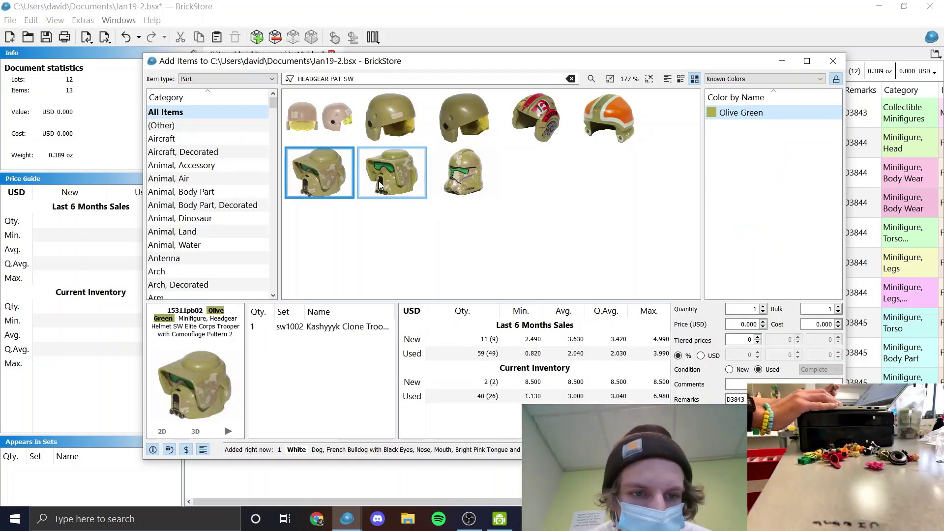
{"action": "key", "text": "Right"}
{"action": "key", "text": "Left"}
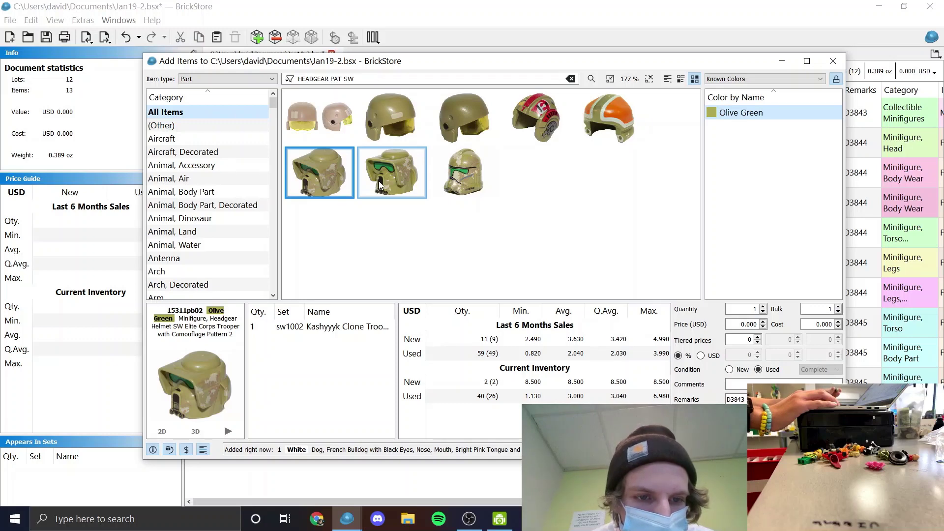
{"action": "left_click", "coordinate": [380, 184]}
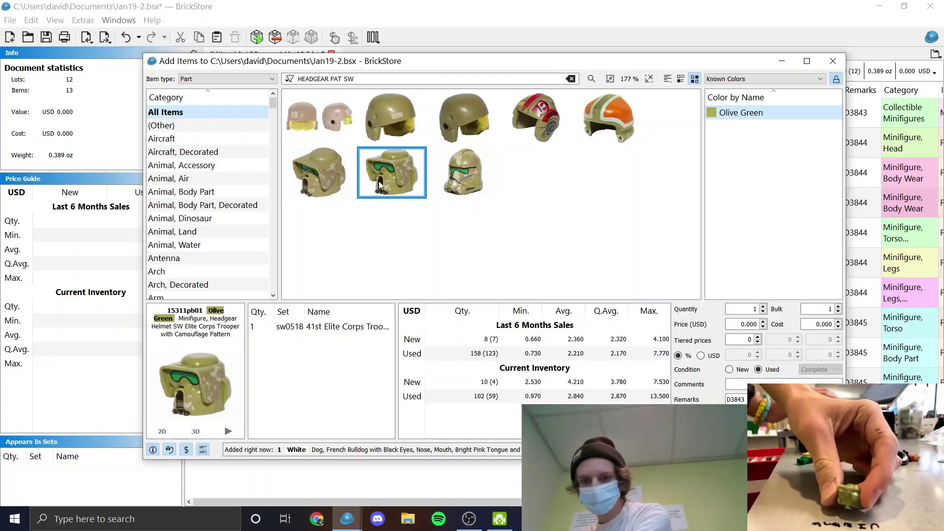
{"action": "key", "text": "Return"}
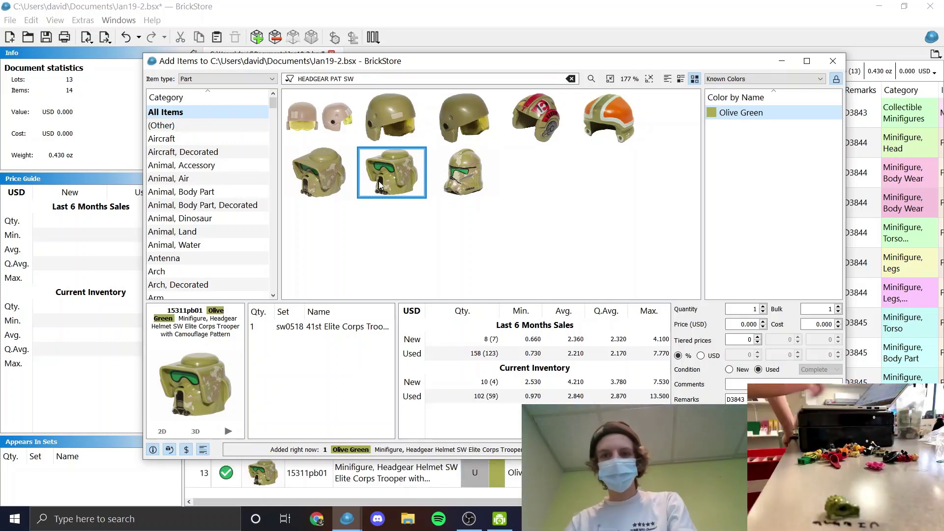
- Search for HEADGEAR PAT CROC, select the crocodile mask with dark green spots, and open the inventory of minifigure loc013 Crawley
{"action": "double_click", "coordinate": [369, 79]}
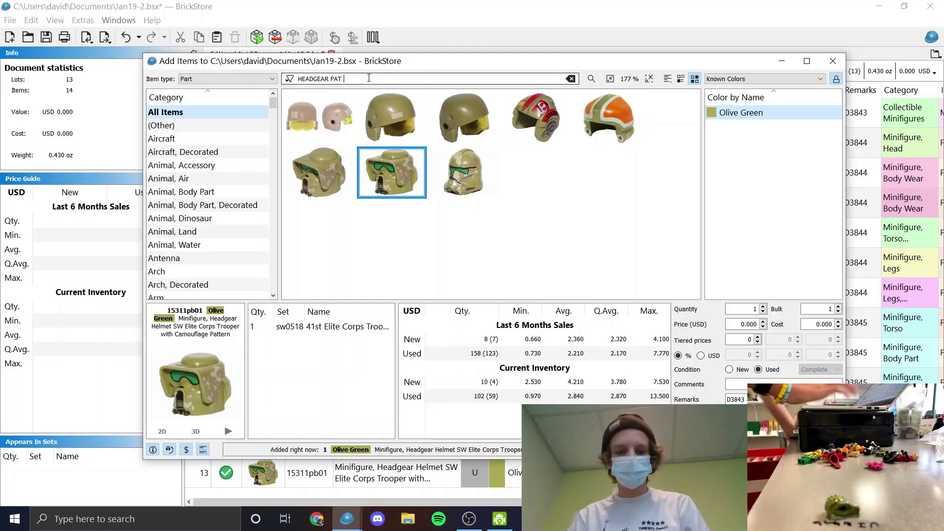
{"action": "type", "text": "CROC"}
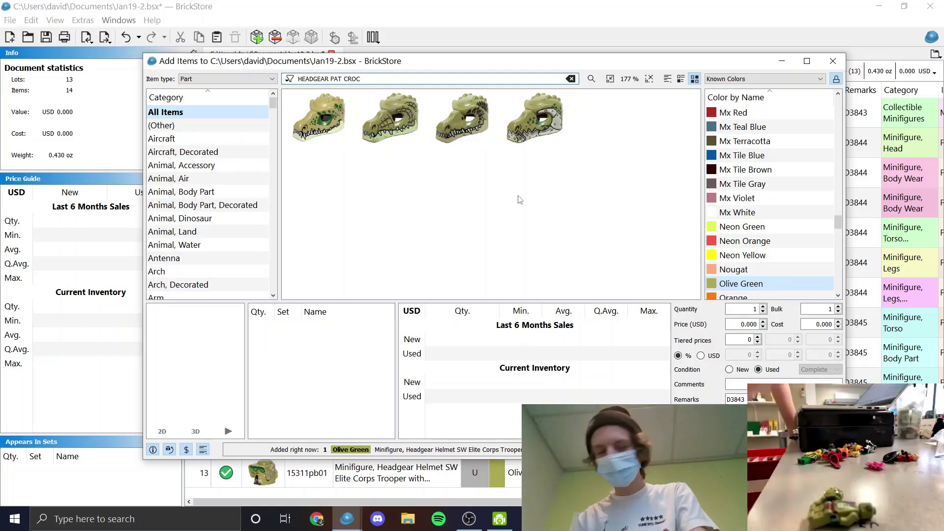
{"action": "left_click", "coordinate": [319, 118]}
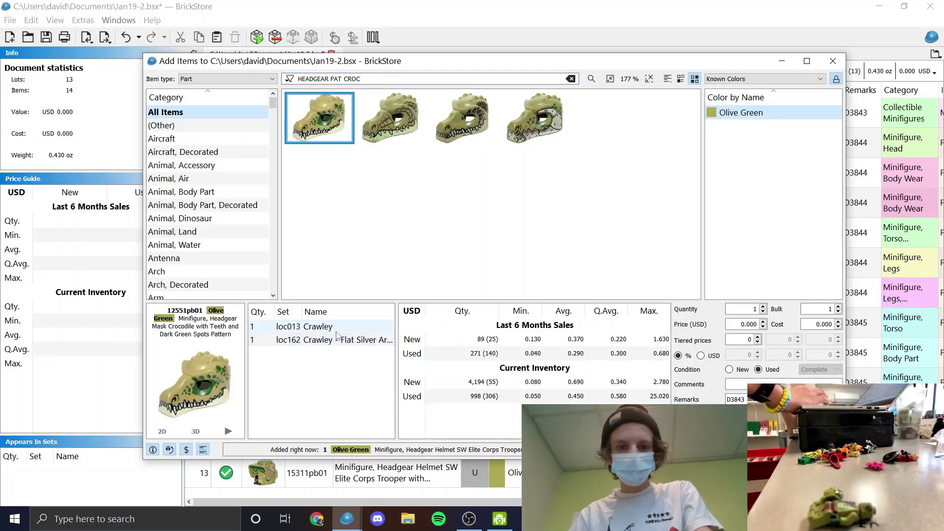
{"action": "mouse_move", "coordinate": [337, 333]}
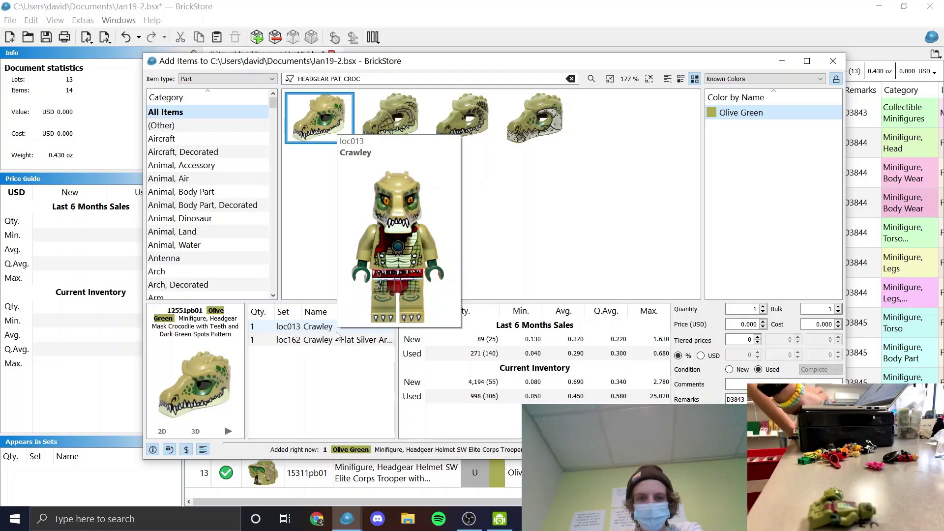
{"action": "double_click", "coordinate": [336, 332]}
{"action": "left_click", "coordinate": [884, 250]}
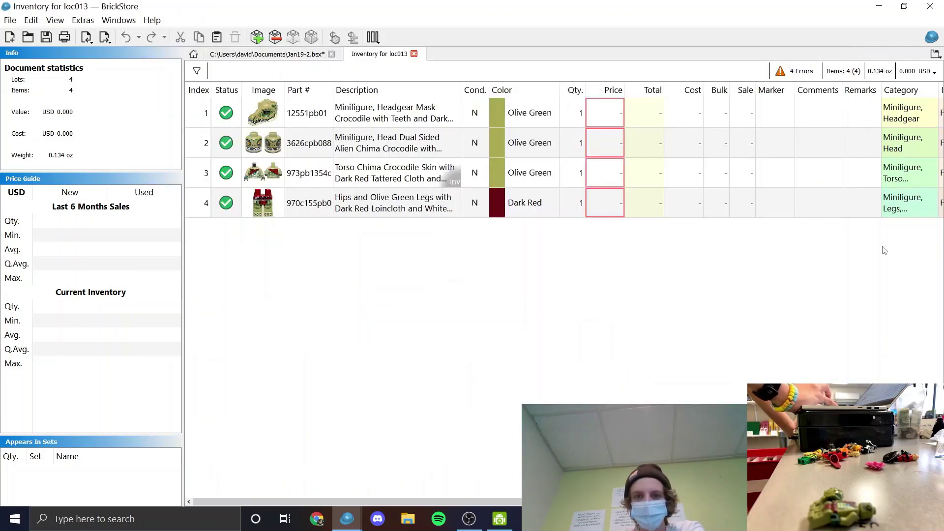
- Set all four Crawley lots to used condition with remarks D3845
{"action": "key", "text": "ctrl+a"}
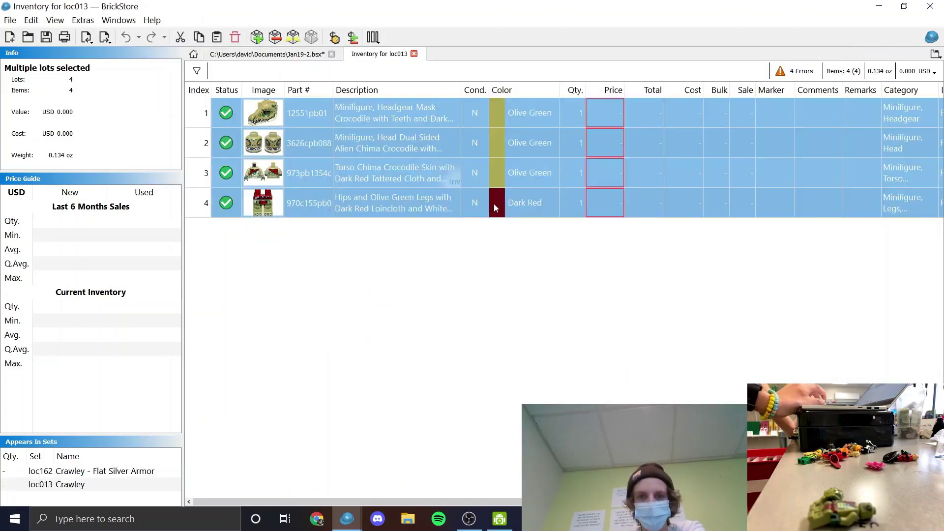
{"action": "right_click", "coordinate": [472, 203]}
{"action": "left_click", "coordinate": [511, 220]}
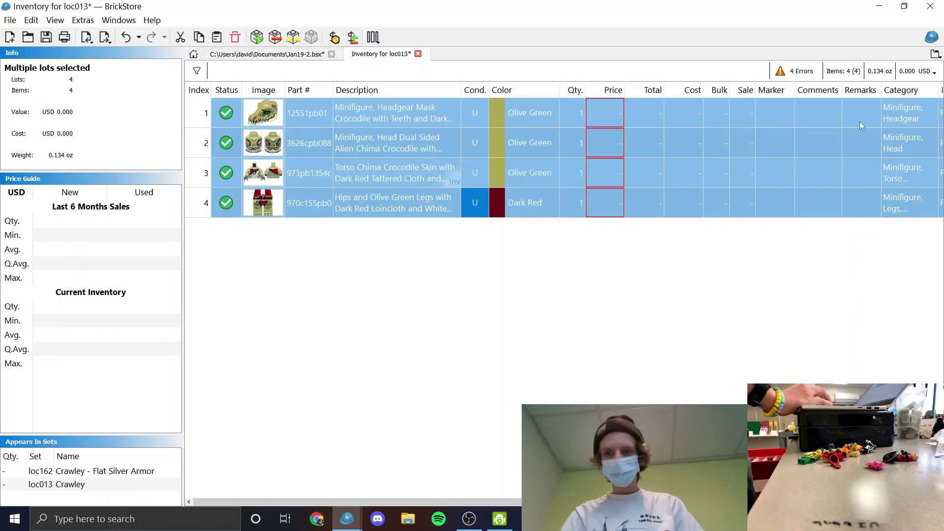
{"action": "left_click_drag", "start_coordinate": [860, 122], "coordinate": [860, 211]}
{"action": "type", "text": "D3845"}
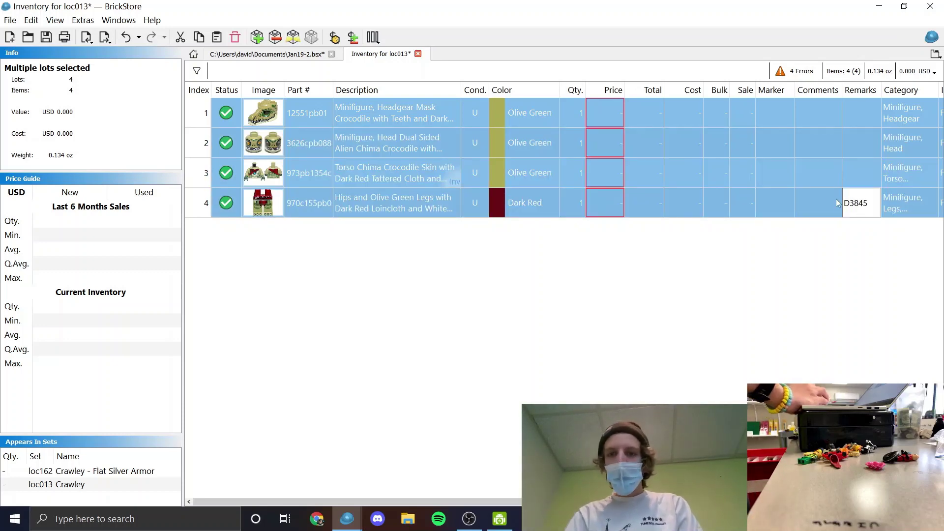
{"action": "key", "text": "Return"}
- Part out the crocodile skin torso and set the remarks of its torso, arm and hand lots to D3845
{"action": "left_click", "coordinate": [825, 186]}
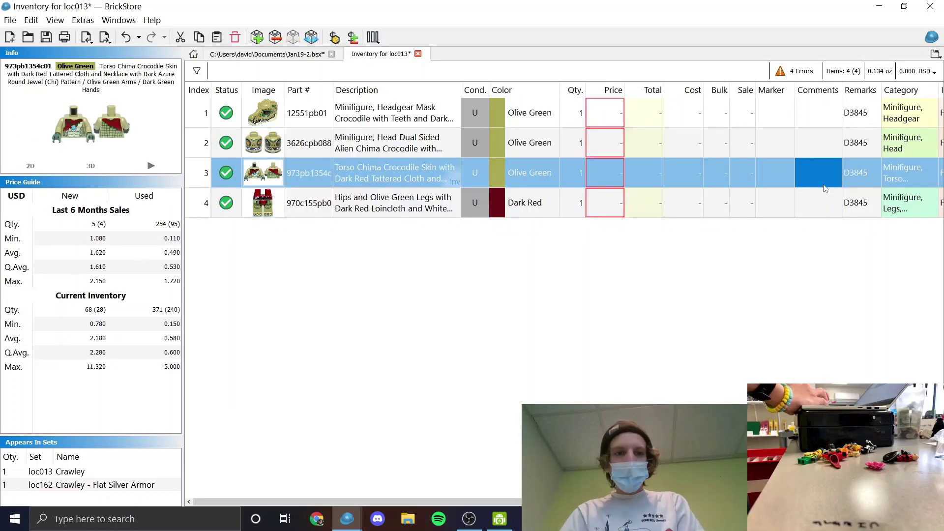
{"action": "left_click", "coordinate": [454, 182]}
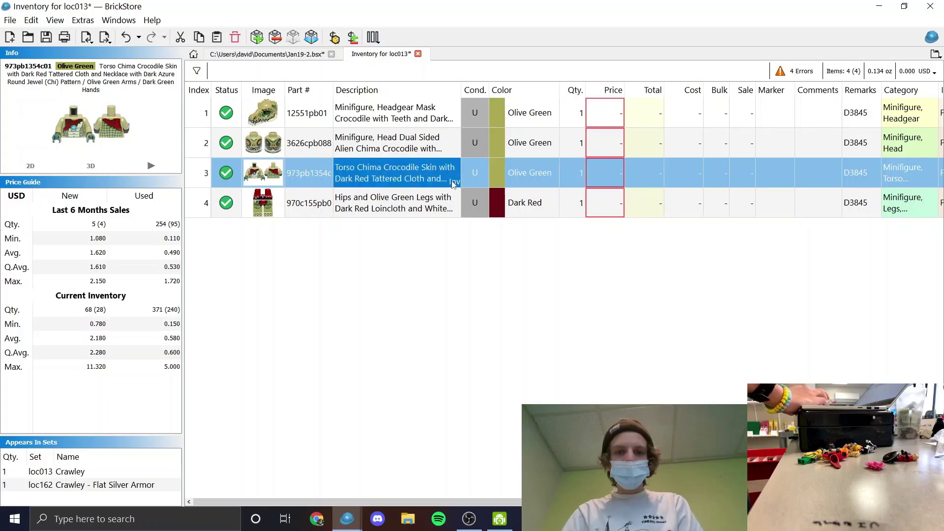
{"action": "left_click", "coordinate": [462, 274]}
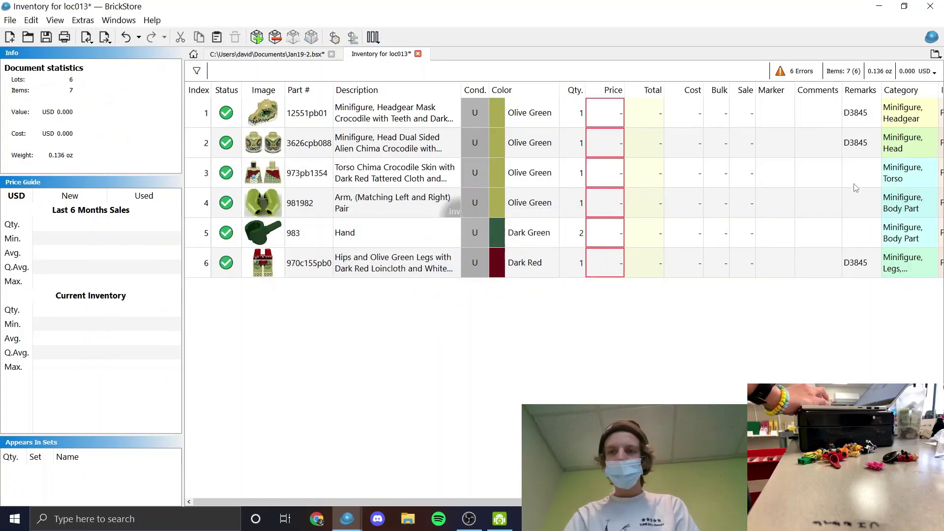
{"action": "left_click_drag", "start_coordinate": [855, 187], "coordinate": [856, 228]}
{"action": "type", "text": "D384"}
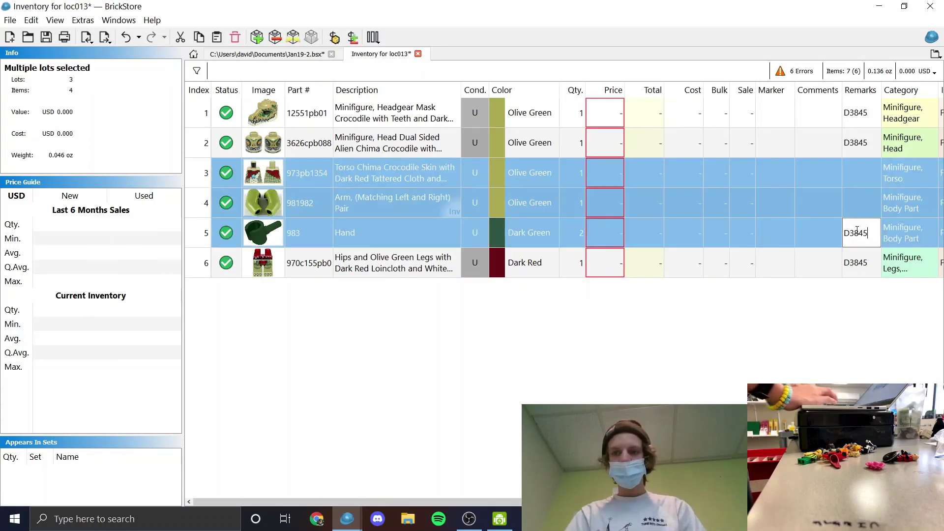
{"action": "type", "text": "5"}
{"action": "left_click", "coordinate": [830, 343]}
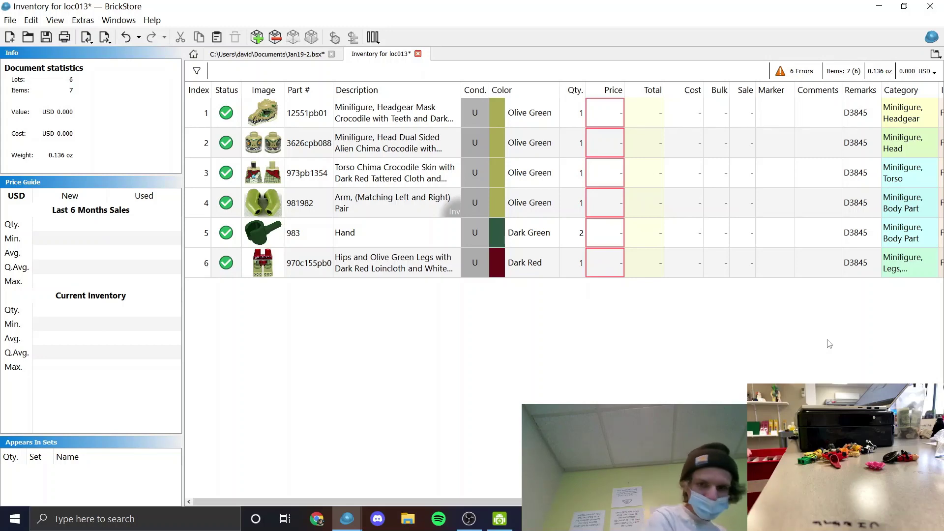
- Move all Crawley lots into the Jan19-2 document and close the loc013 inventory without saving
{"action": "key", "text": "ctrl+a"}
{"action": "key", "text": "Delete"}
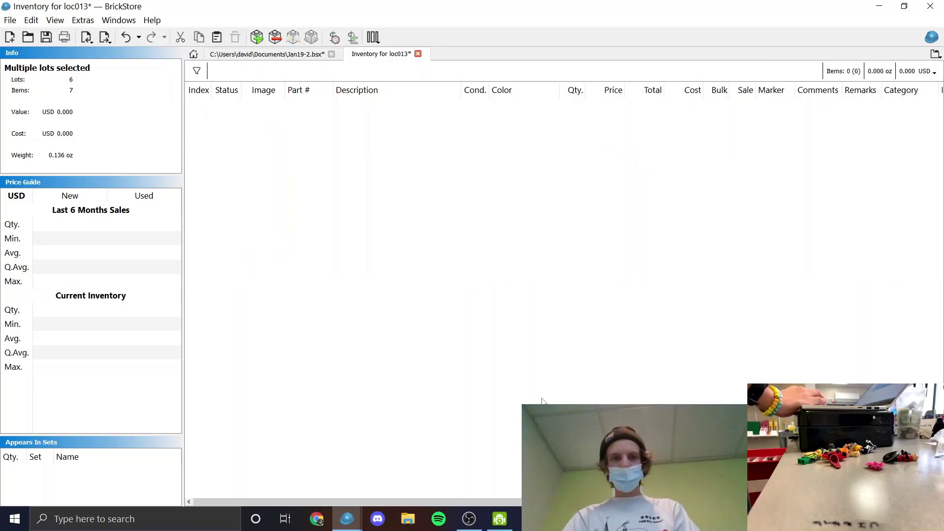
{"action": "left_click", "coordinate": [289, 56]}
{"action": "scroll", "coordinate": [431, 257], "scroll_direction": "down", "scroll_amount": 2}
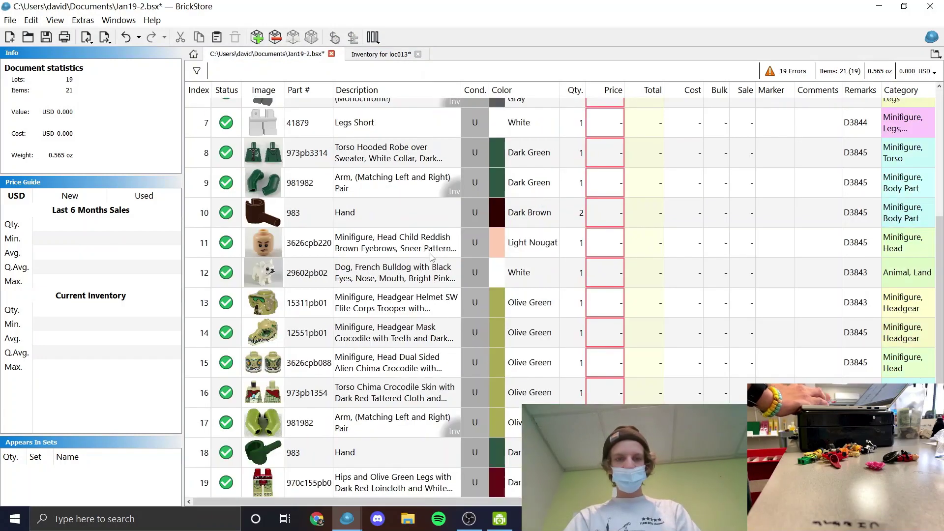
{"action": "left_click", "coordinate": [419, 54]}
{"action": "key", "text": "Right"}
{"action": "key", "text": "Return"}
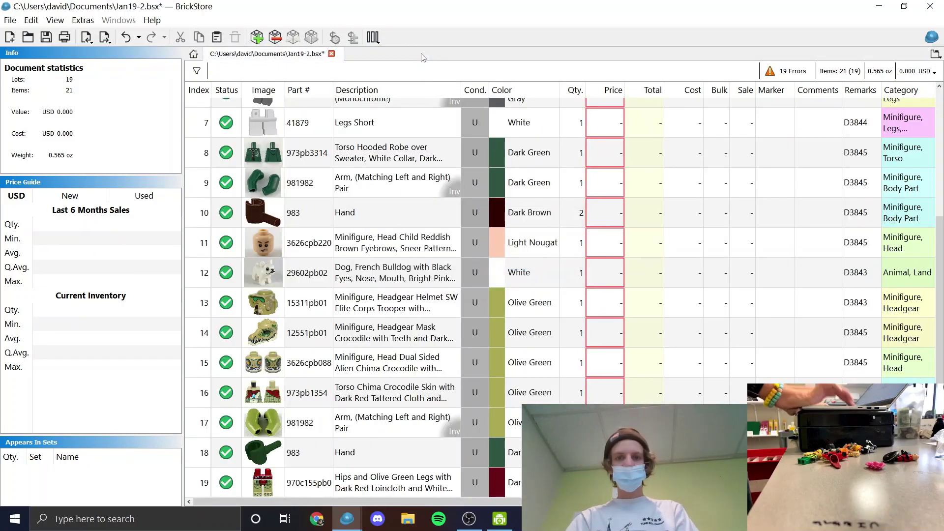
- Search the parts for TORSO NBA in Dark Blue and add the Dallas Mavericks #41 torso with remarks D3845
{"action": "key", "text": "Insert"}
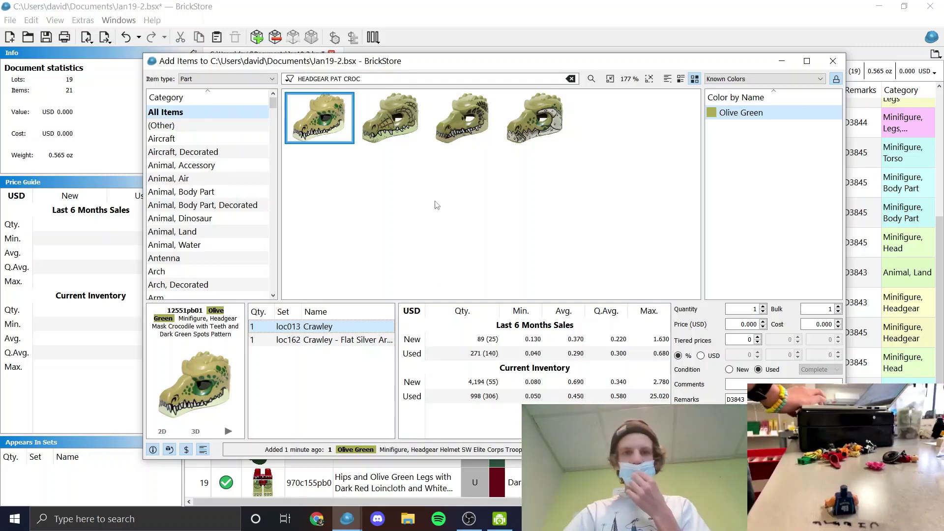
{"action": "double_click", "coordinate": [335, 79]}
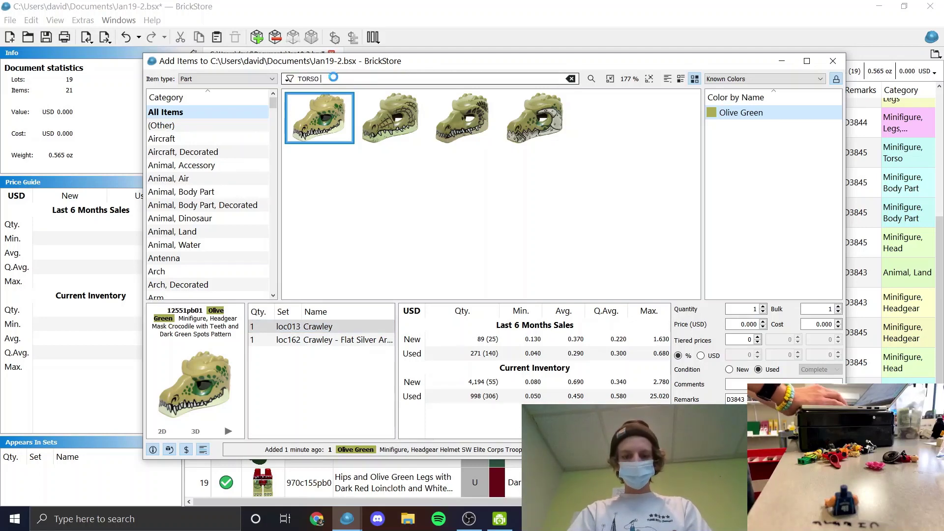
{"action": "type", "text": "NOW"}
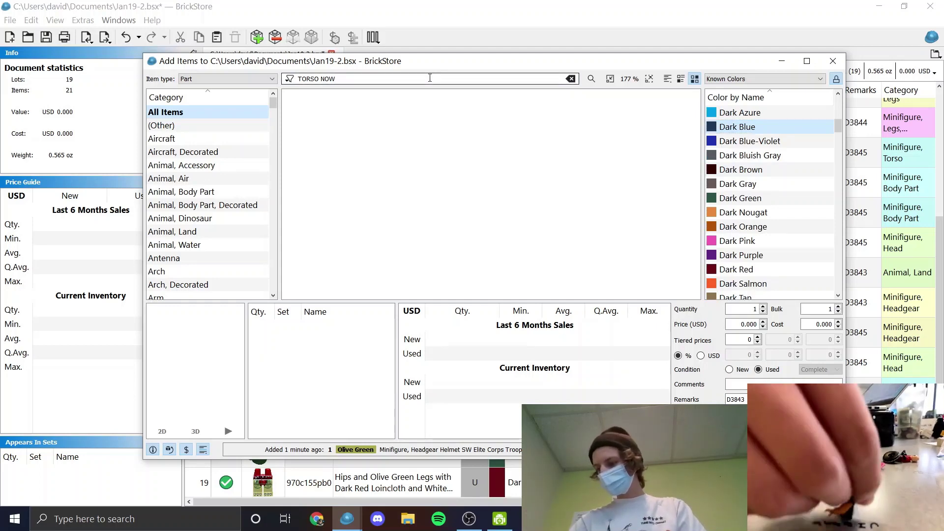
{"action": "key", "text": "BackSpace"}
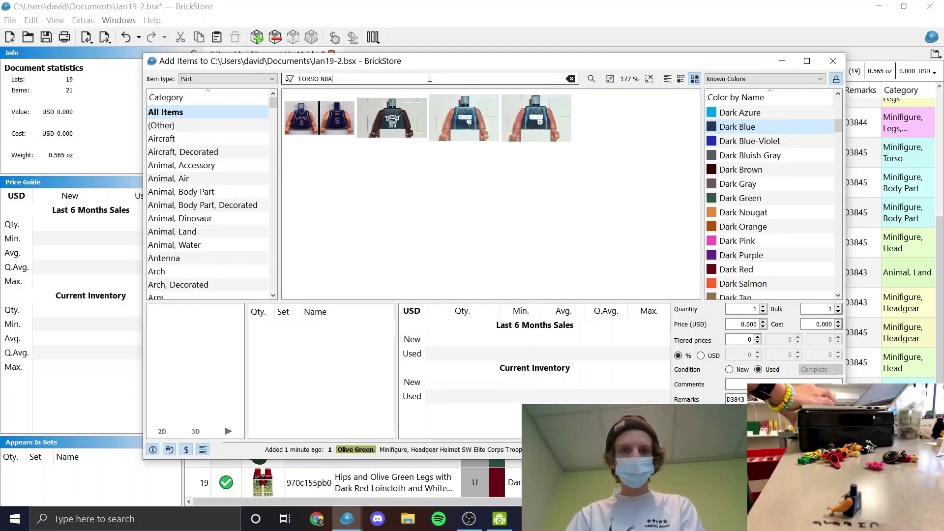
{"action": "left_click", "coordinate": [469, 121]}
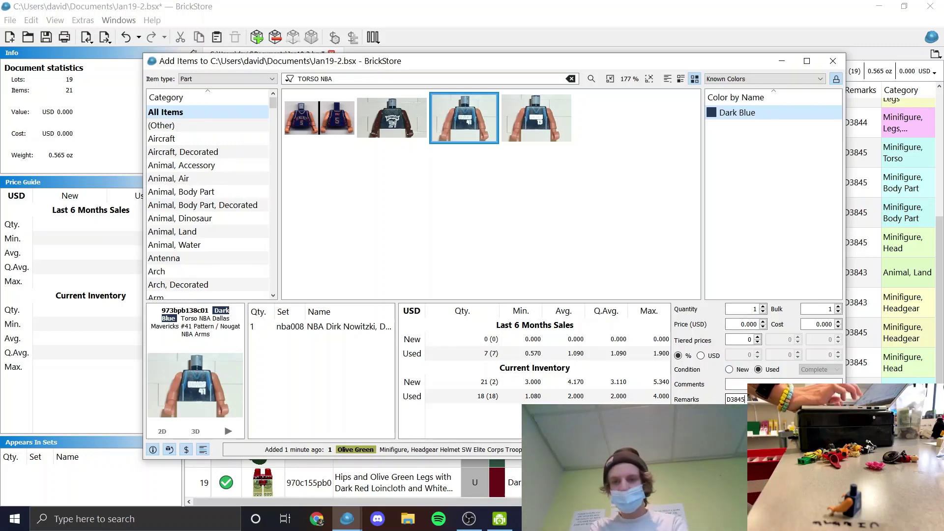
{"action": "key", "text": "Return"}
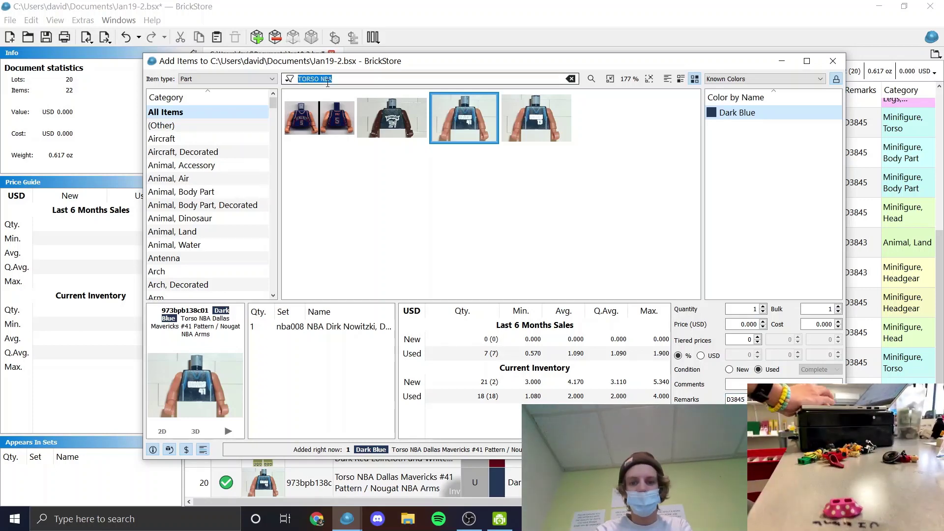
- Search the parts for SKIRT PAT in Dark Pink and add the Minnie Mouse skirt with large white polka dots
{"action": "type", "text": "SKIRT PAT"}
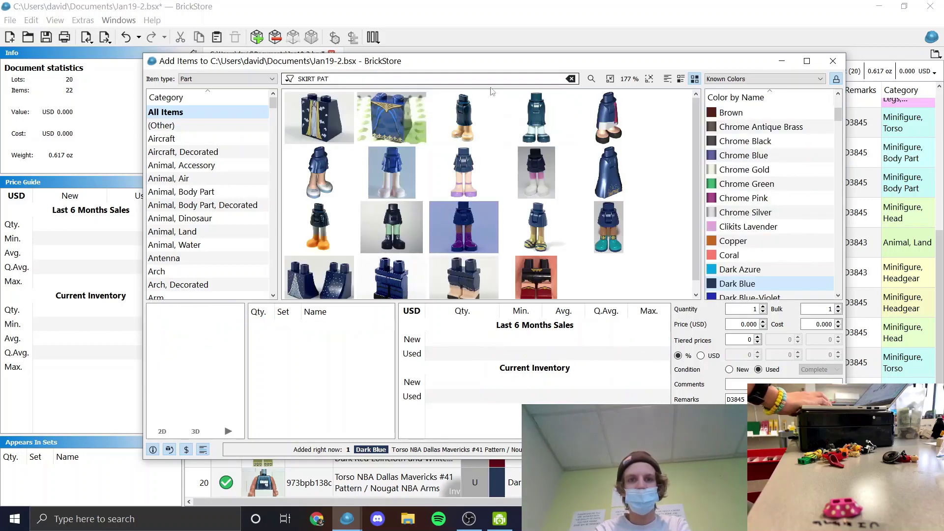
{"action": "left_click", "coordinate": [758, 159]}
{"action": "key", "text": "d"}
{"action": "key", "text": "d"}
{"action": "key", "text": "d"}
{"action": "scroll", "coordinate": [760, 197], "scroll_direction": "down", "scroll_amount": 2}
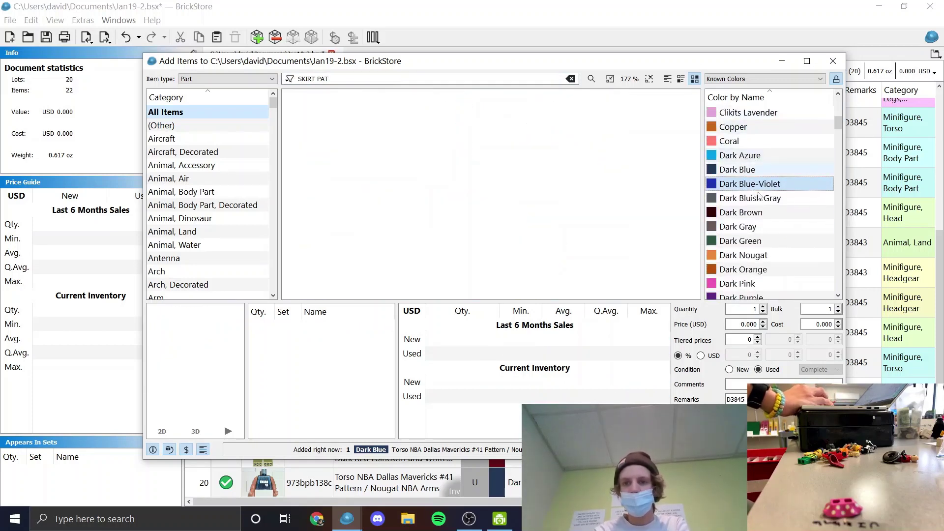
{"action": "left_click", "coordinate": [744, 286]}
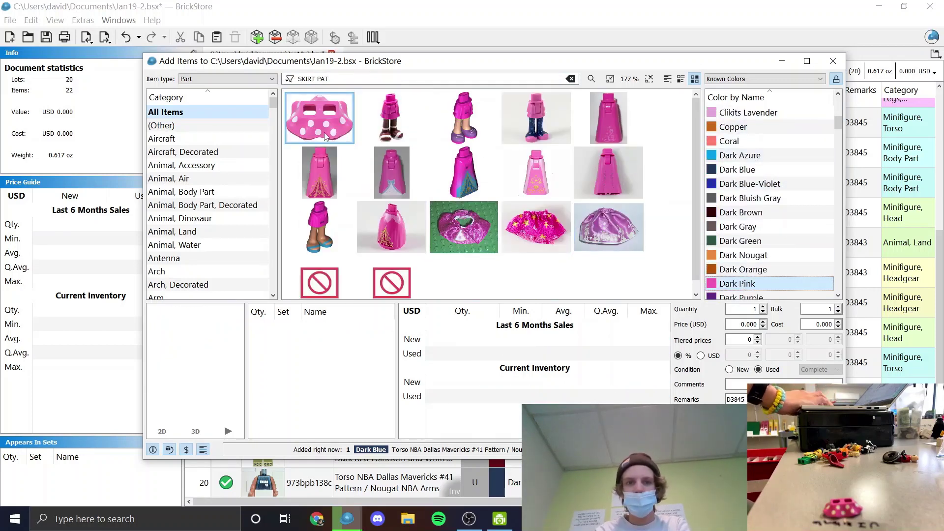
{"action": "key", "text": "Return"}
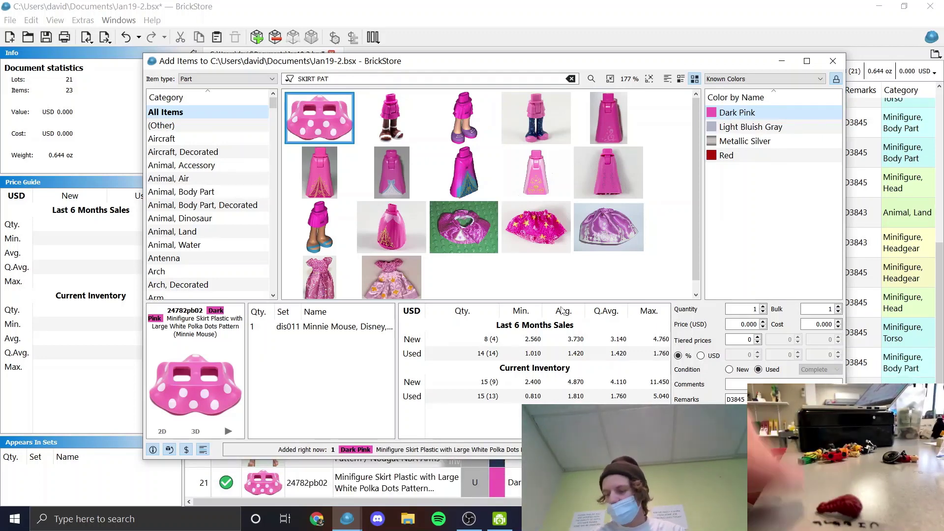
- Search the parts for HAIR -PAT in Dark Red and add the Friends long French-braided ponytail mini doll hair
{"action": "left_click", "coordinate": [317, 78]}
{"action": "type", "text": "-"}
{"action": "double_click", "coordinate": [306, 78]}
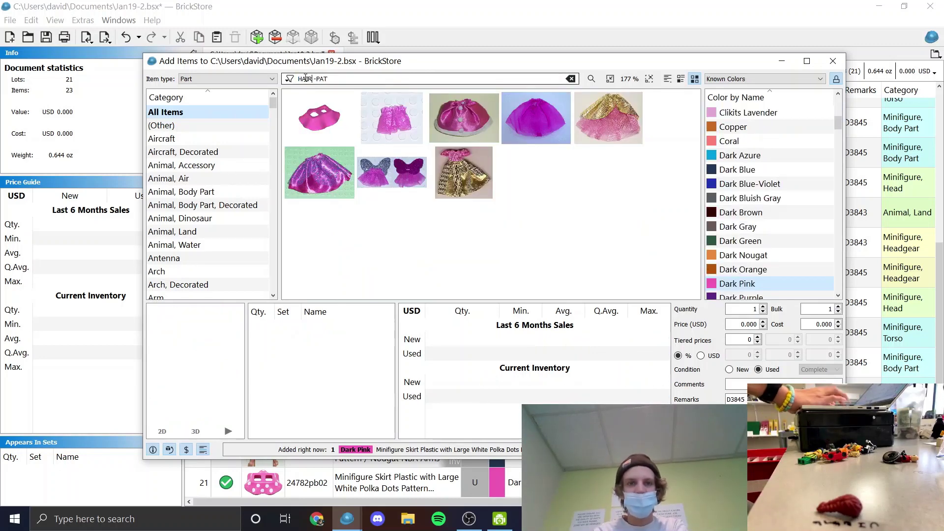
{"action": "left_click", "coordinate": [767, 211]}
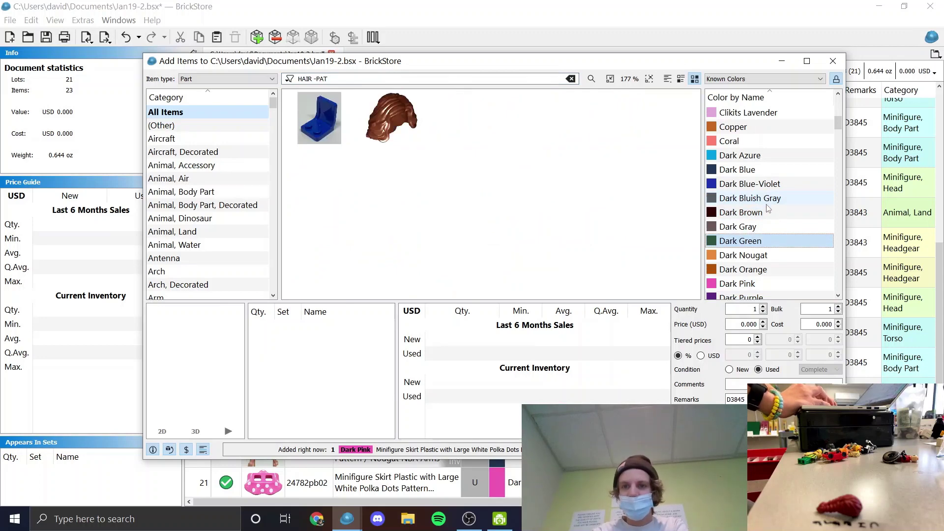
{"action": "scroll", "coordinate": [768, 208], "scroll_direction": "down", "scroll_amount": 1}
{"action": "left_click", "coordinate": [753, 269]}
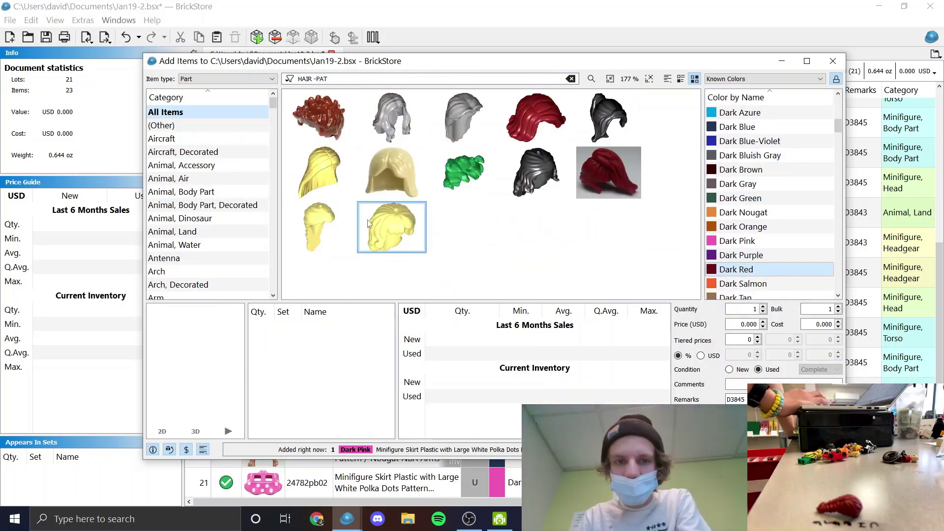
{"action": "left_click", "coordinate": [338, 227]}
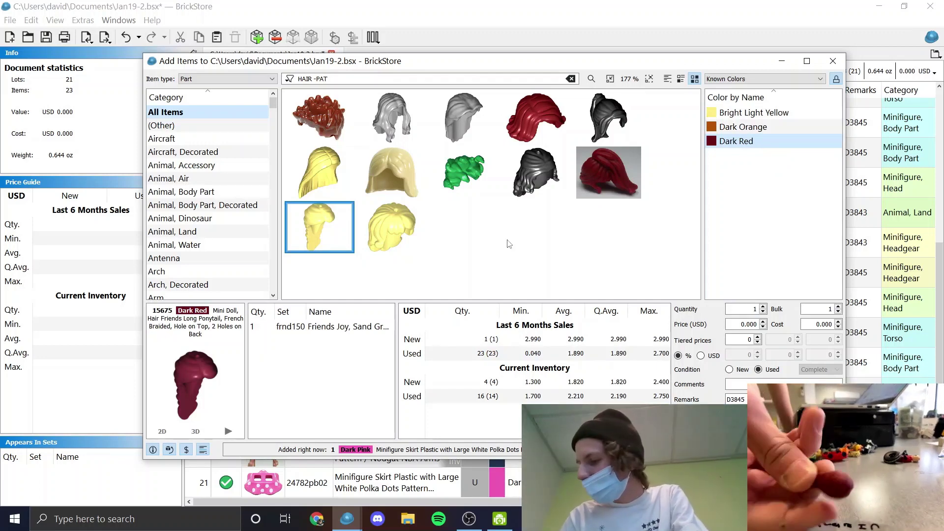
{"action": "key", "text": "Return"}
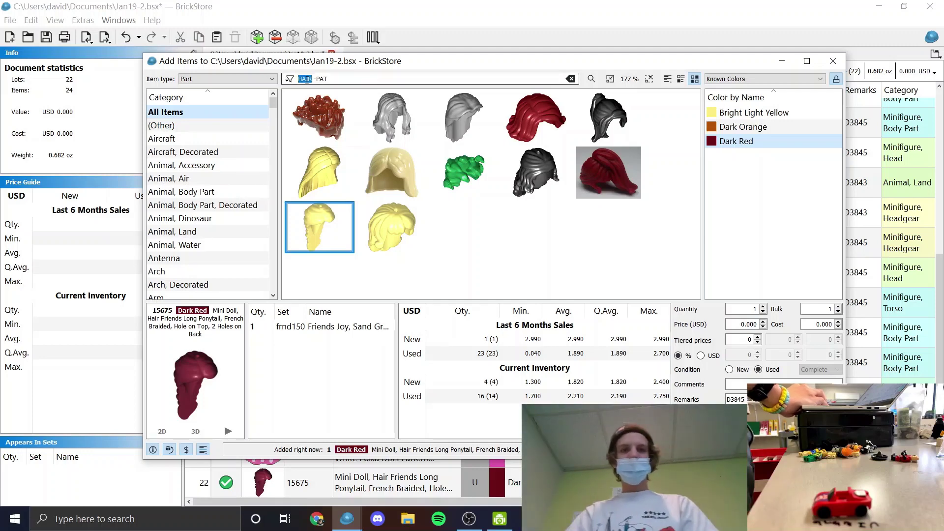
- Search the parts for CAR in Red and look through the results for the red race car body
{"action": "left_click_drag", "start_coordinate": [316, 79], "coordinate": [292, 73]}
{"action": "type", "text": "RED"}
{"action": "key", "text": "BackSpace"}
{"action": "key", "text": "BackSpace"}
{"action": "key", "text": "BackSpace"}
{"action": "type", "text": "CAR"}
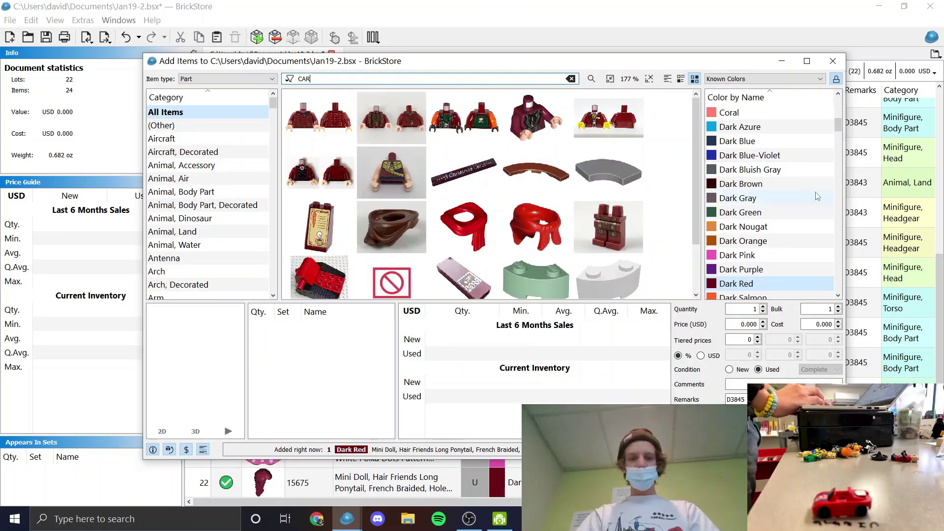
{"action": "type", "text": "r"}
{"action": "scroll", "coordinate": [656, 206], "scroll_direction": "down", "scroll_amount": 10}
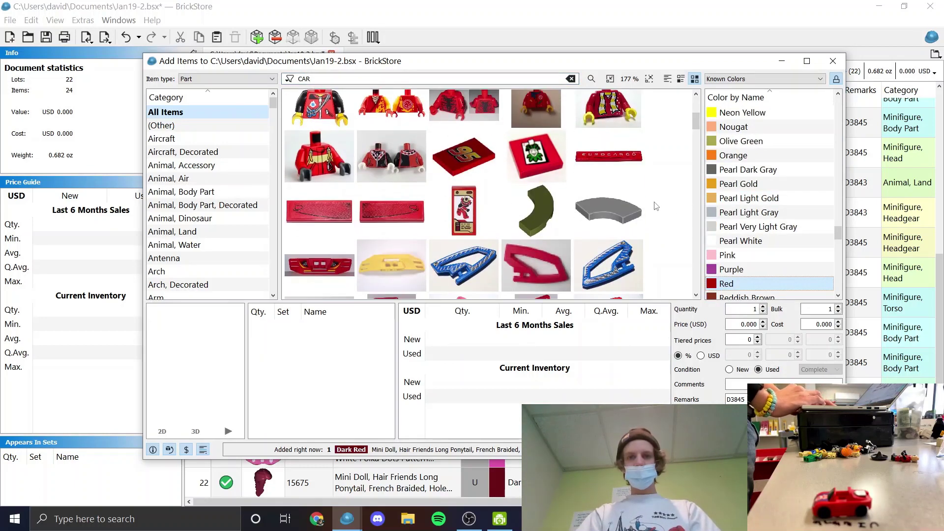
{"action": "scroll", "coordinate": [655, 206], "scroll_direction": "down", "scroll_amount": 10}
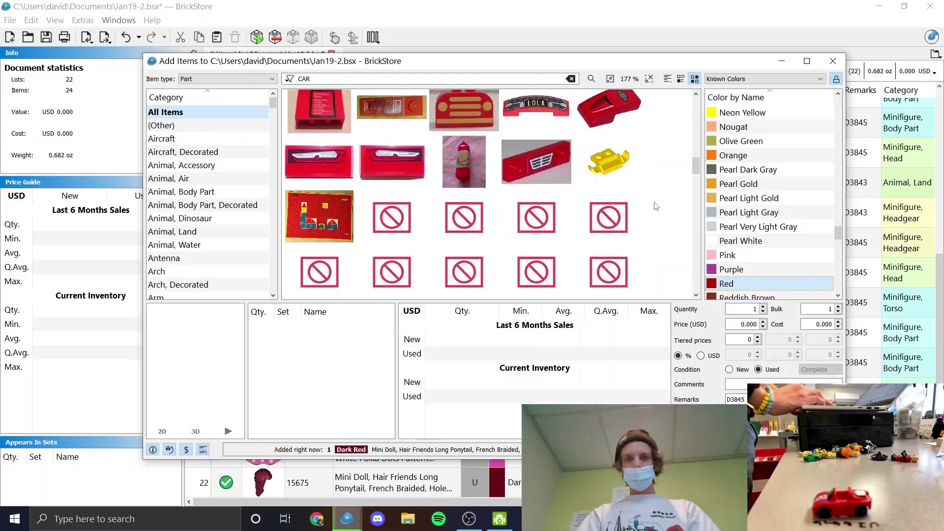
{"action": "scroll", "coordinate": [656, 206], "scroll_direction": "down", "scroll_amount": 10}
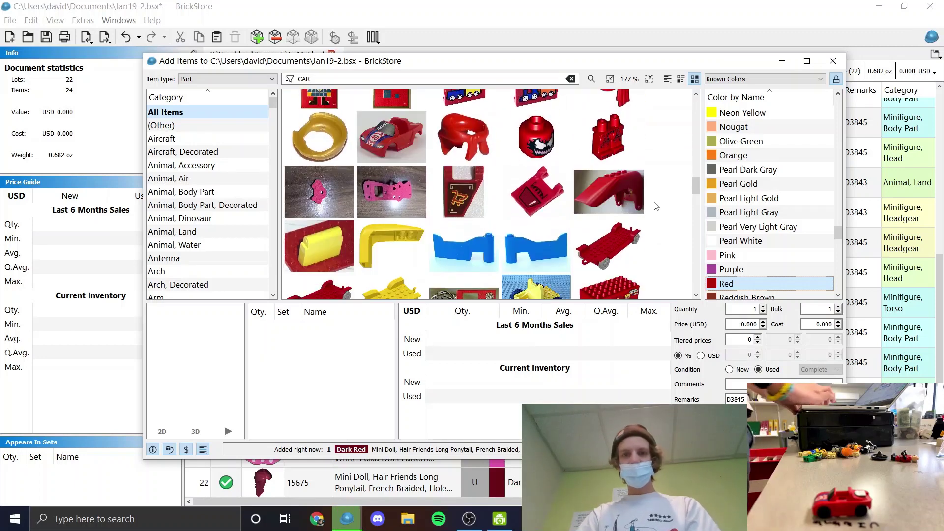
{"action": "scroll", "coordinate": [656, 206], "scroll_direction": "down", "scroll_amount": 8}
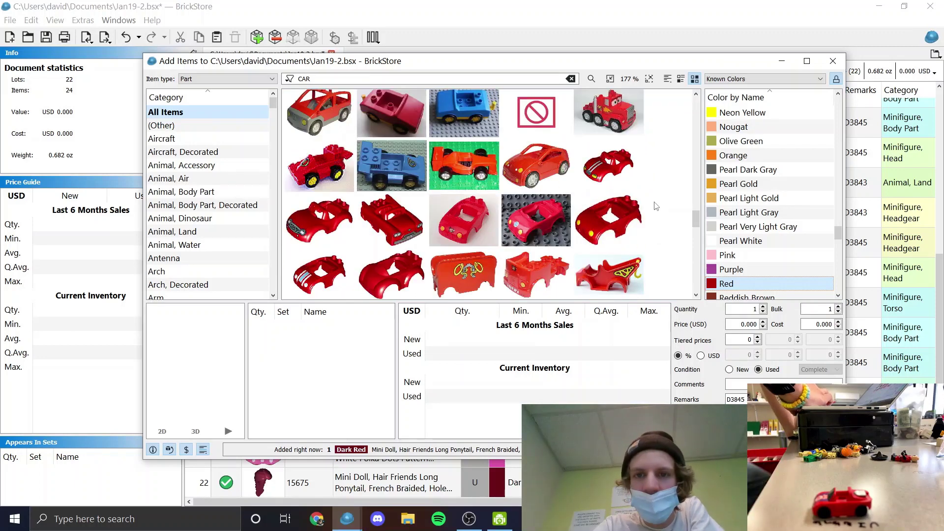
{"action": "scroll", "coordinate": [656, 206], "scroll_direction": "down", "scroll_amount": 10}
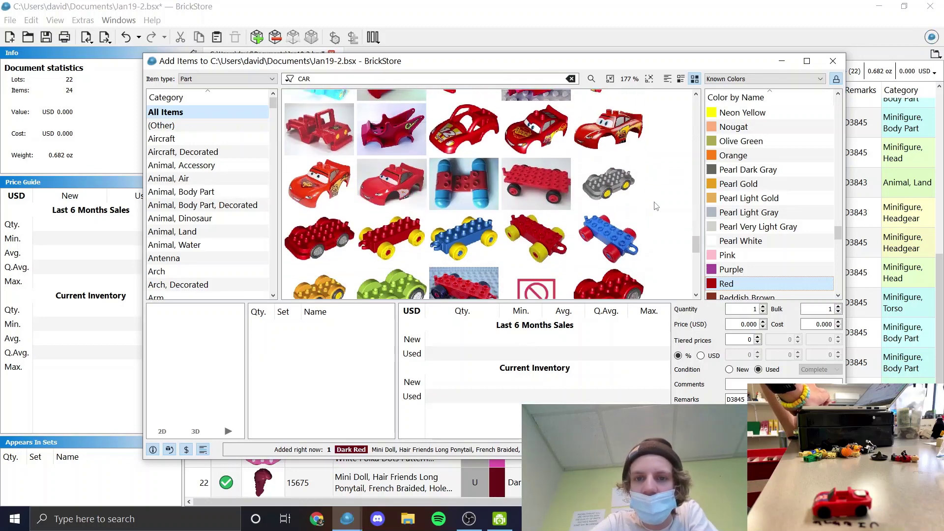
{"action": "scroll", "coordinate": [656, 206], "scroll_direction": "down", "scroll_amount": 5}
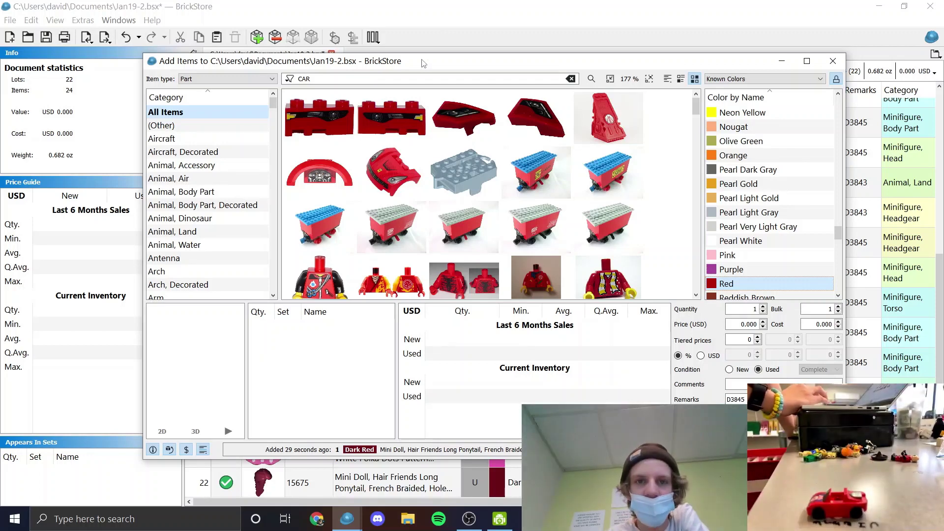
- Find part 35705 and add the red race car minifigure costume with remarks D3845
{"action": "double_click", "coordinate": [416, 82]}
{"action": "type", "text": "35705"}
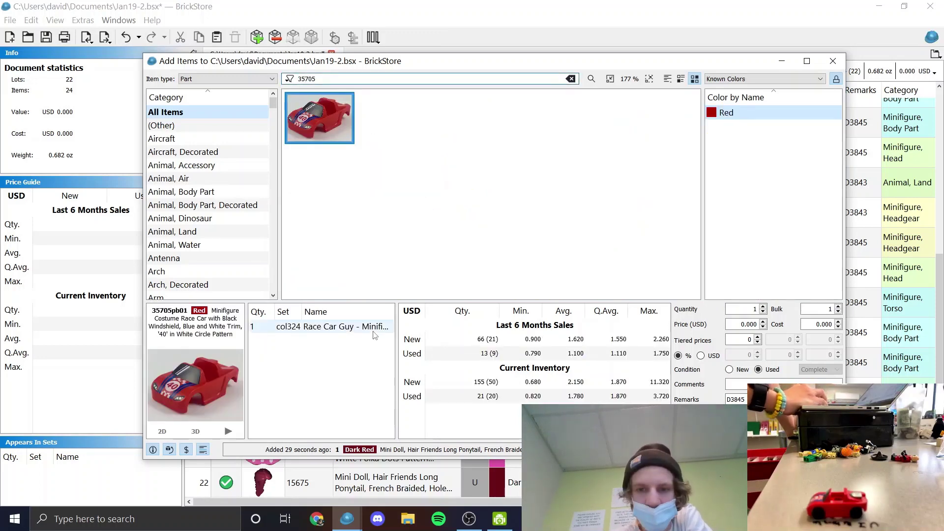
{"action": "mouse_move", "coordinate": [374, 335]}
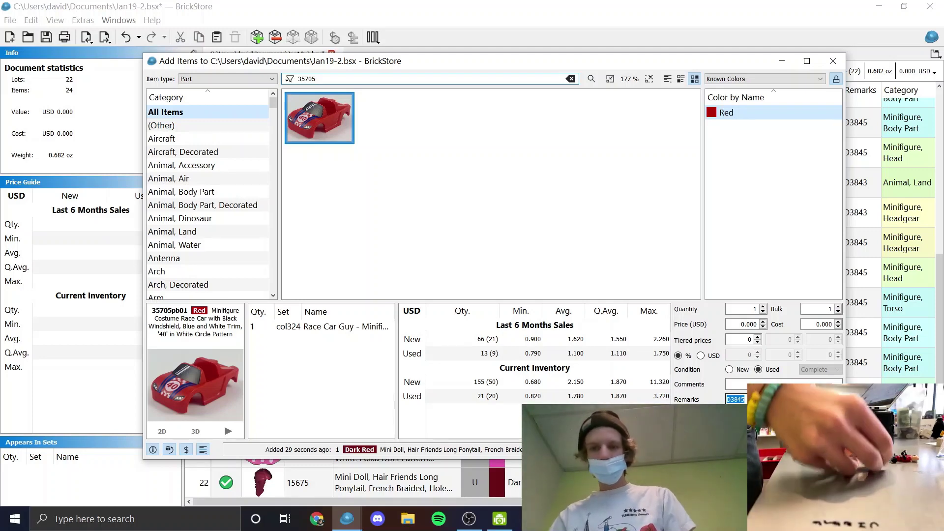
{"action": "key", "text": "Return"}
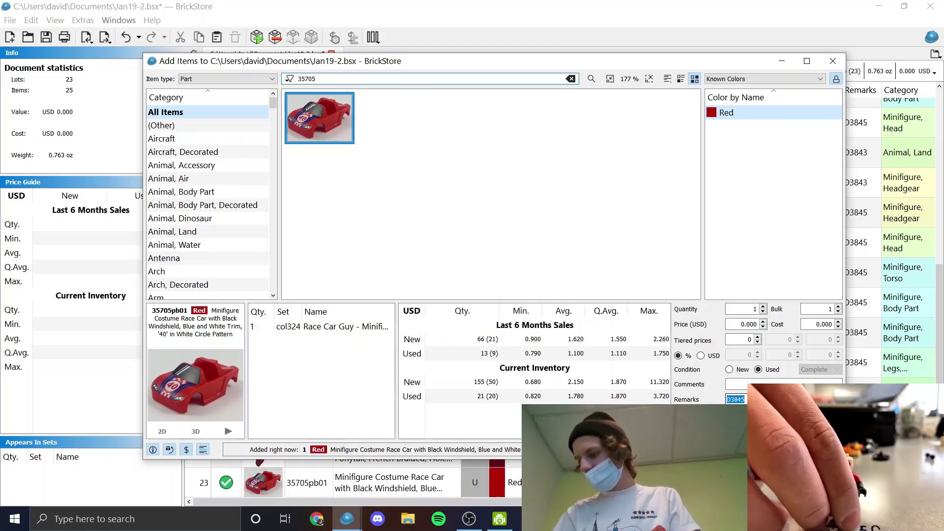
- Search the minifigures for INCR and add the Disney Series 1 Mr. Incredible (dis013)
{"action": "left_click", "coordinate": [238, 80]}
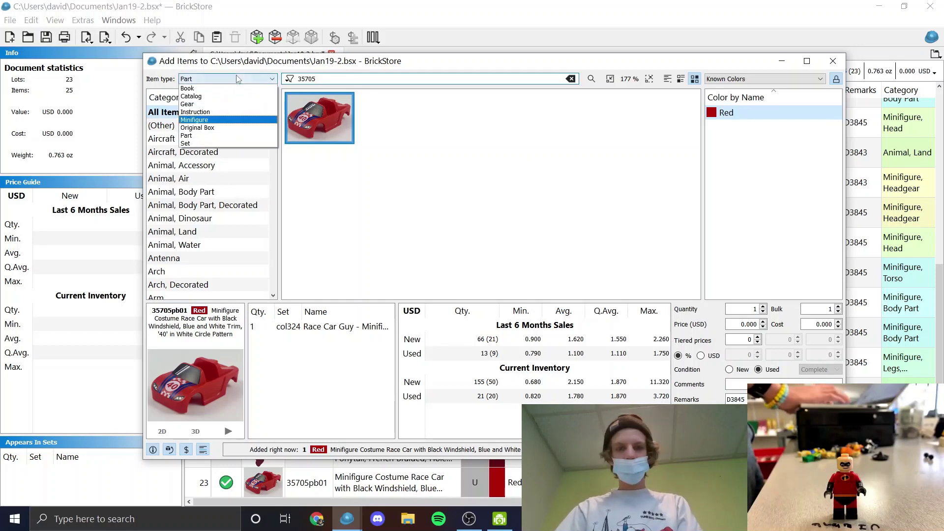
{"action": "left_click", "coordinate": [206, 121]}
{"action": "left_click", "coordinate": [324, 79]}
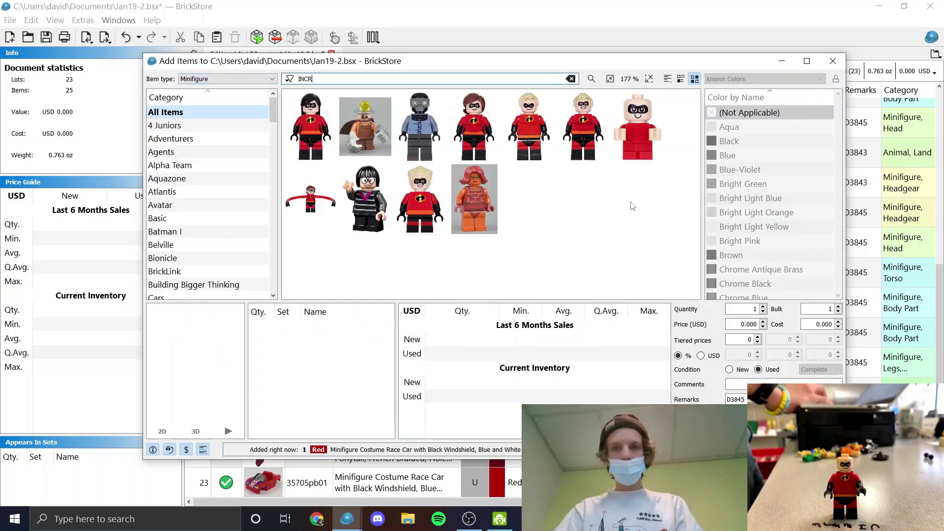
{"action": "left_click", "coordinate": [526, 136]}
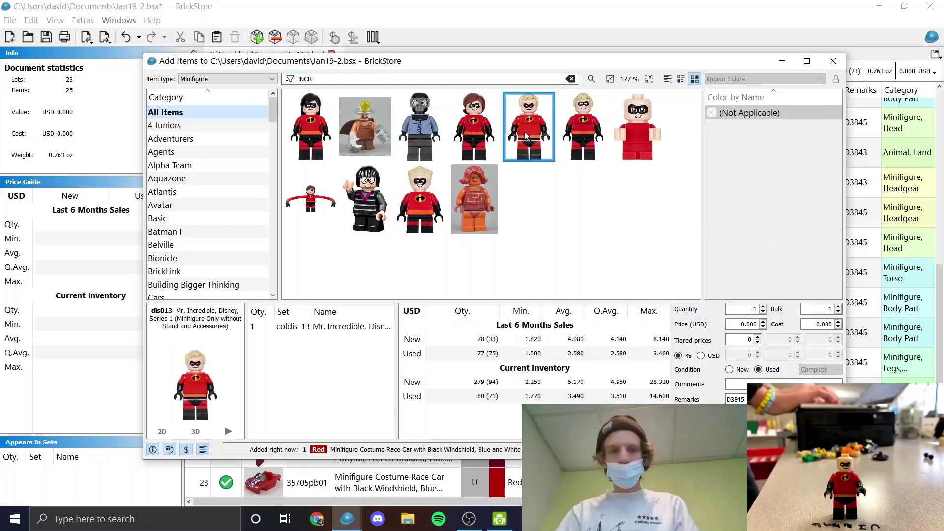
{"action": "key", "text": "Right"}
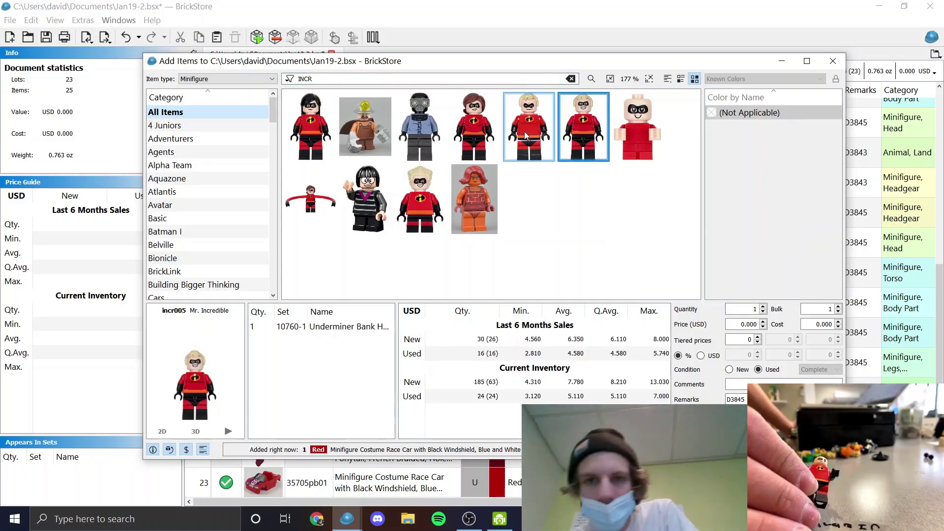
{"action": "left_click", "coordinate": [525, 136]}
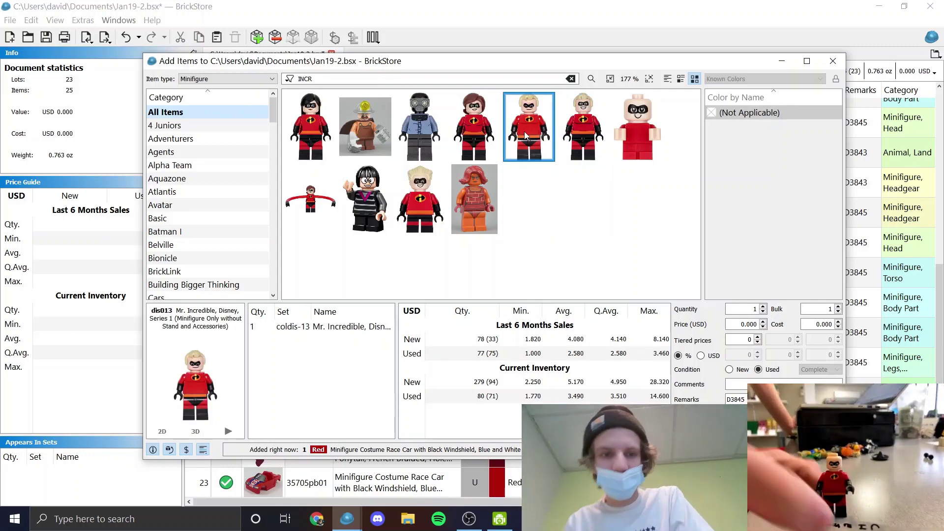
{"action": "key", "text": "Return"}
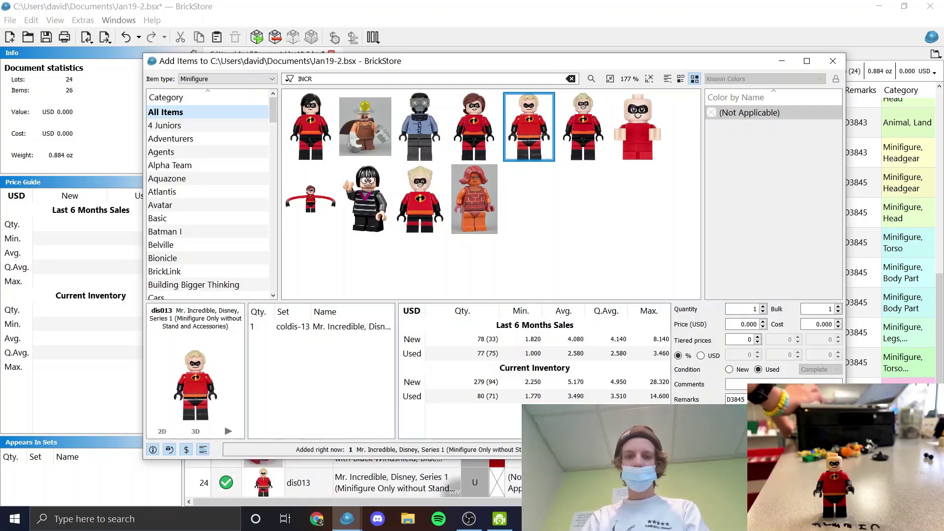
- Part out the Mr. Incredible minifigure in the Jan19-2 document and delete its Tan swept-back hair lot
{"action": "left_click", "coordinate": [458, 488]}
{"action": "left_click", "coordinate": [462, 275]}
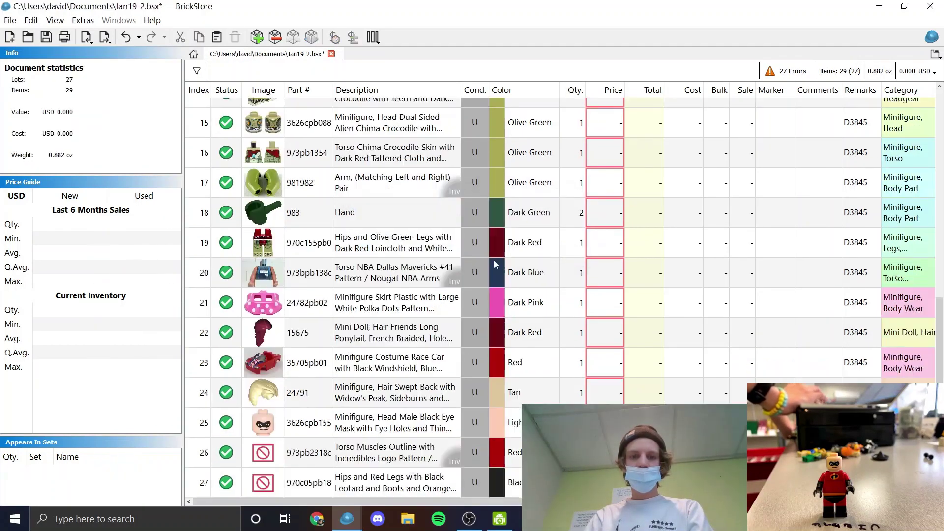
{"action": "left_click", "coordinate": [535, 389]}
{"action": "key", "text": "Delete"}
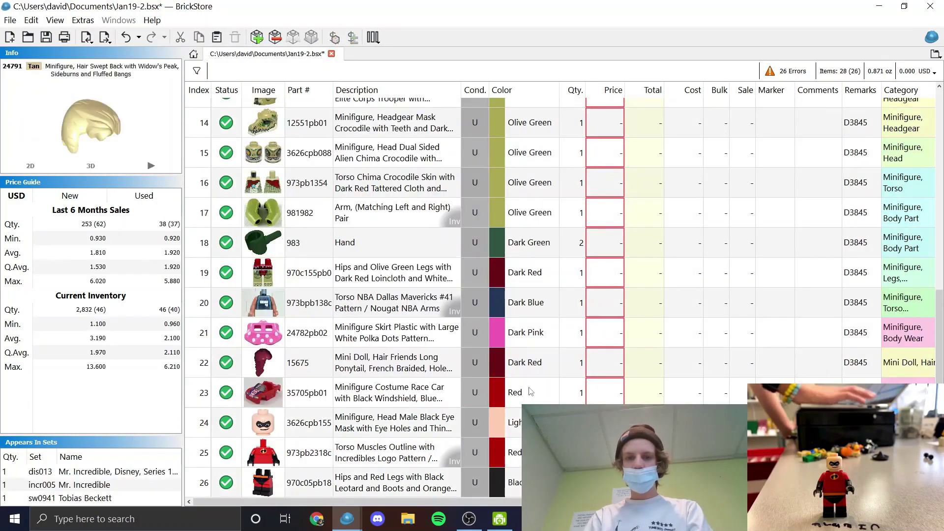
{"action": "key", "text": "shift+Down"}
{"action": "key", "text": "shift+Down"}
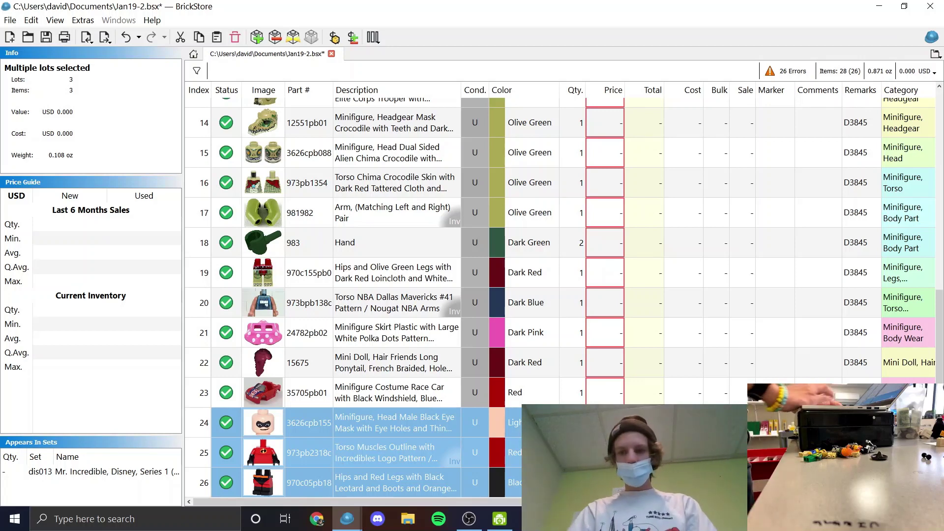
{"action": "key", "text": "Up"}
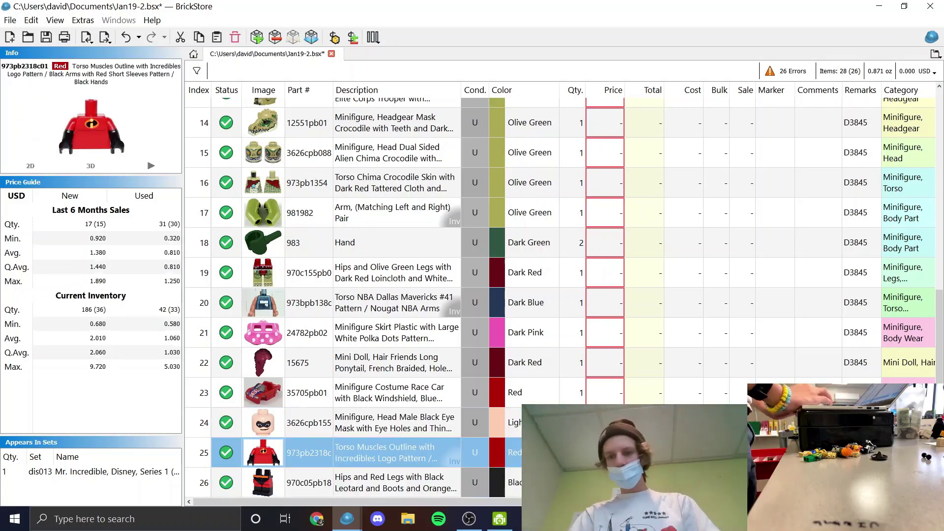
{"action": "key", "text": "Escape"}
- Search the parts for HEADGEAR -PAT in Dark Blue only, select police hat 3624 and preview the Deep Sea Captain minifigure containing it
{"action": "key", "text": "Insert"}
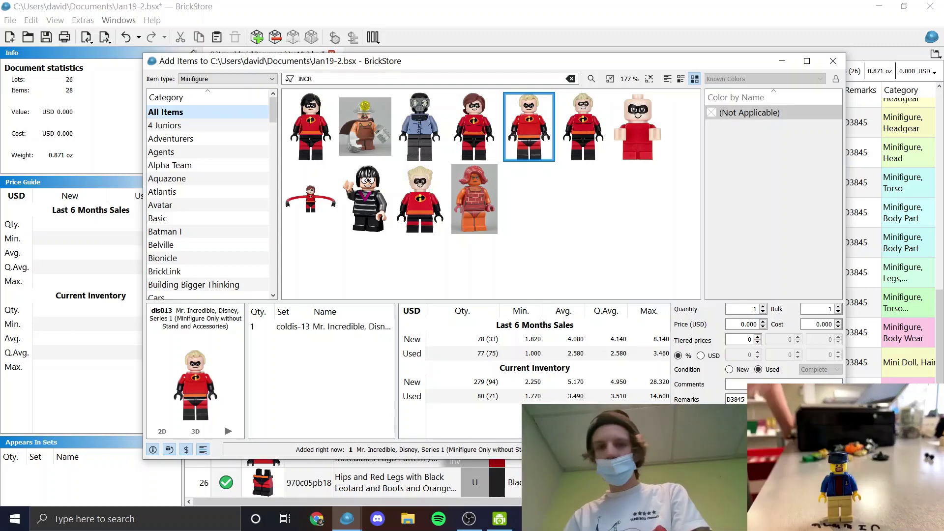
{"action": "left_click", "coordinate": [243, 80]}
{"action": "left_click", "coordinate": [244, 79]}
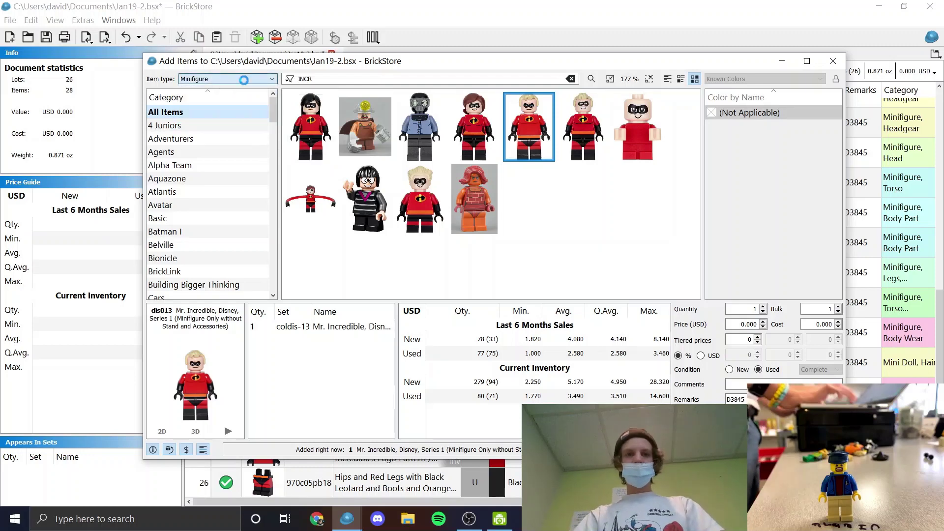
{"action": "double_click", "coordinate": [309, 80]}
{"action": "type", "text": "HEADGEA"}
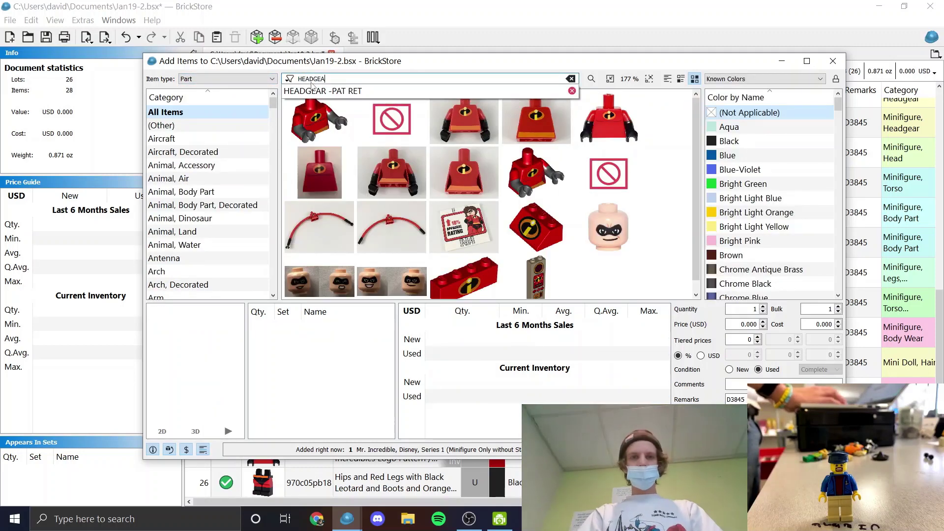
{"action": "type", "text": "R -PAT"}
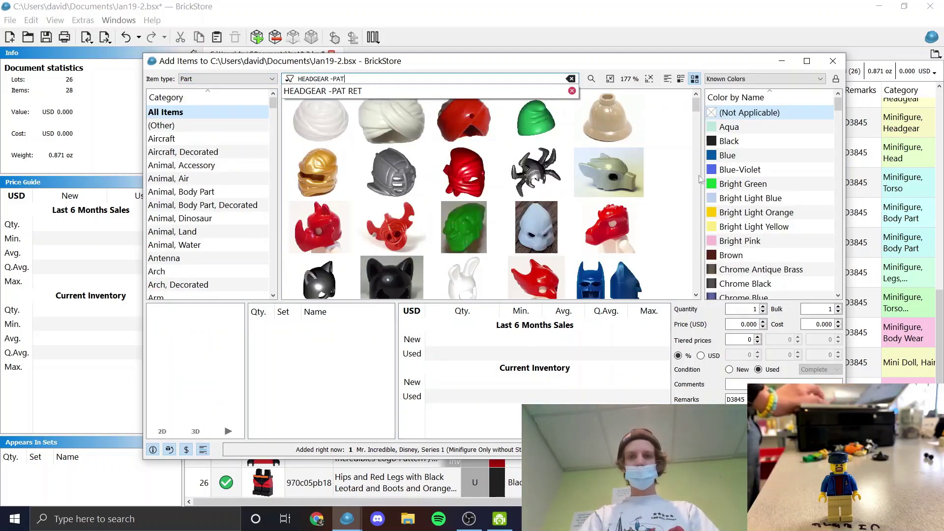
{"action": "left_click", "coordinate": [713, 200]}
{"action": "key", "text": "d"}
{"action": "key", "text": "d"}
{"action": "left_click", "coordinate": [837, 81]}
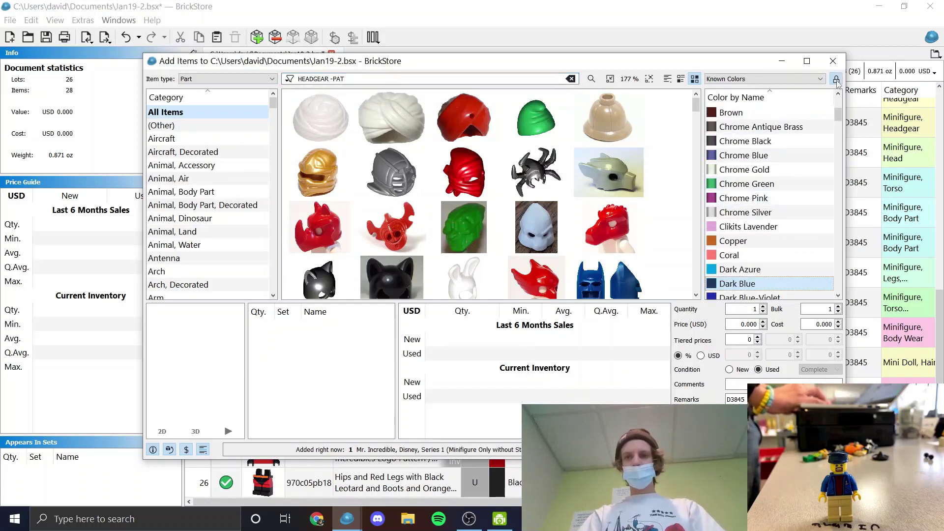
{"action": "left_click", "coordinate": [628, 226]}
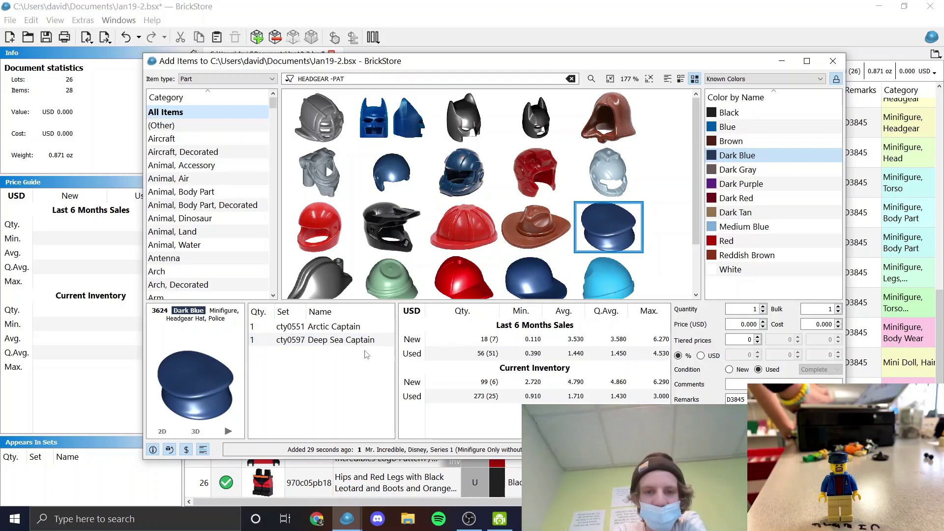
{"action": "mouse_move", "coordinate": [356, 348]}
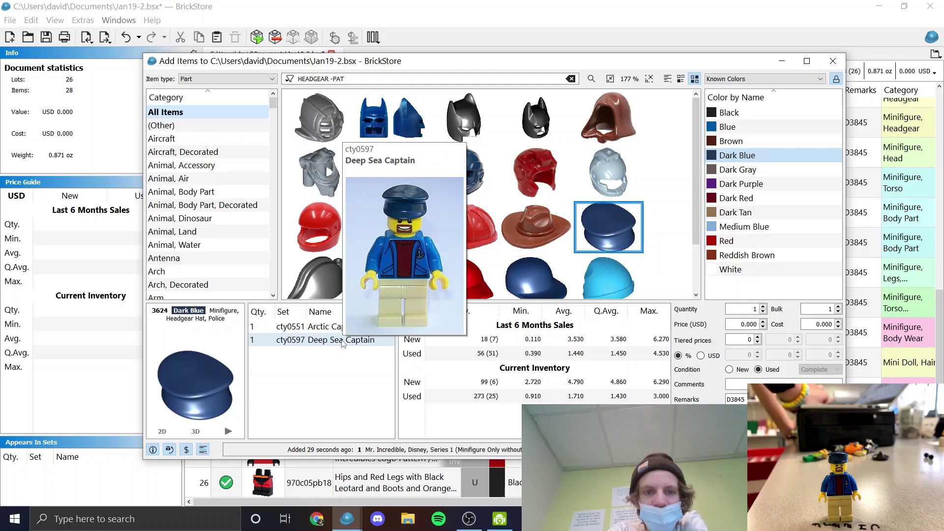
- Search the minifigures for 0597, add the Deep Sea Captain (cty0597) and part it out in the current document
{"action": "left_click", "coordinate": [226, 79]}
{"action": "left_click", "coordinate": [222, 120]}
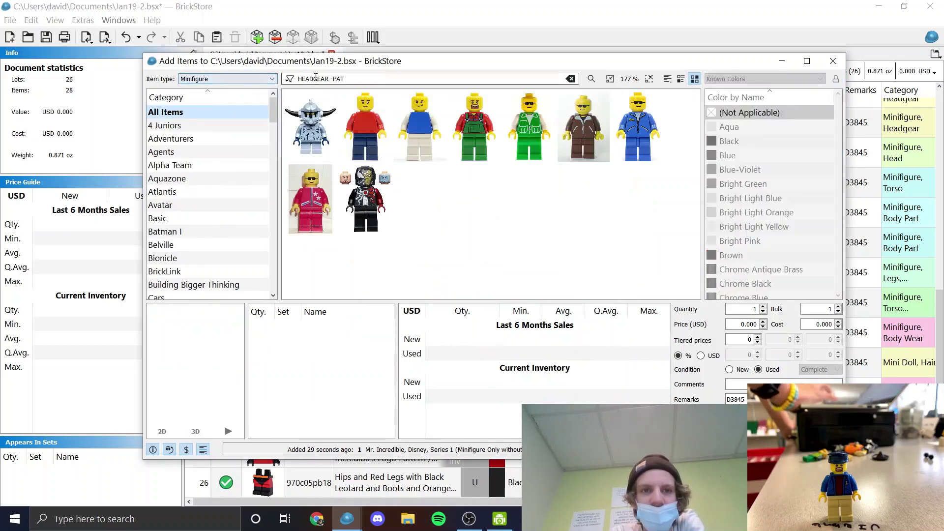
{"action": "type", "text": "0597"}
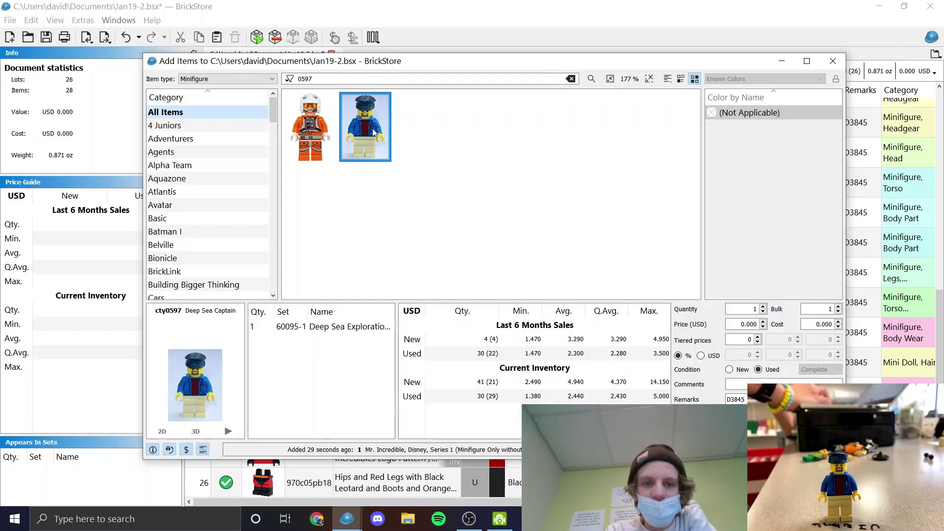
{"action": "key", "text": "Return"}
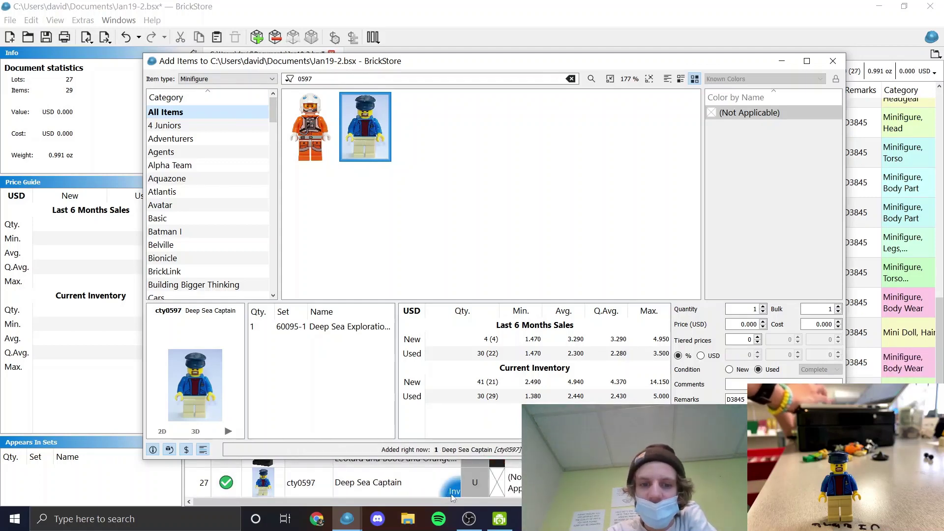
{"action": "left_click", "coordinate": [451, 492]}
{"action": "left_click", "coordinate": [462, 275]}
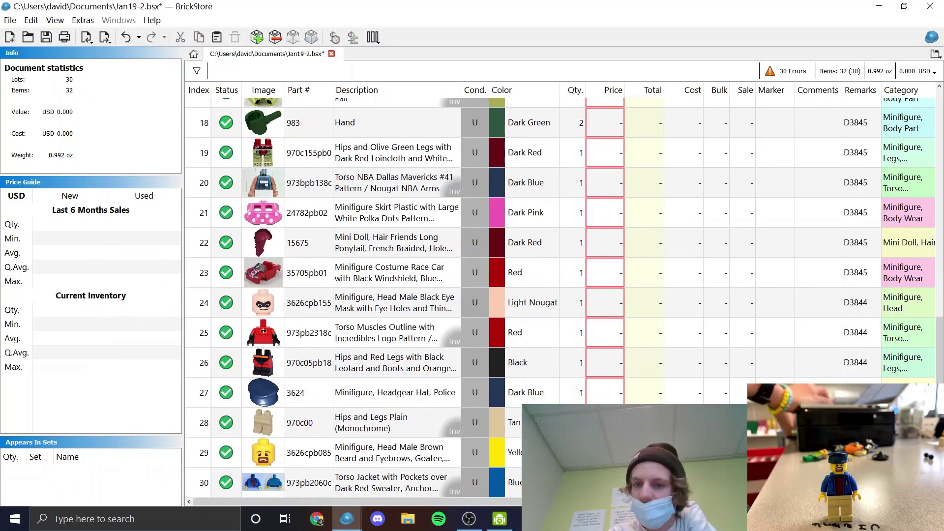
- Set the remarks of the four parted-out Deep Sea Captain lots to D3845 and check each lot's price guide
{"action": "left_click_drag", "start_coordinate": [394, 392], "coordinate": [394, 482]}
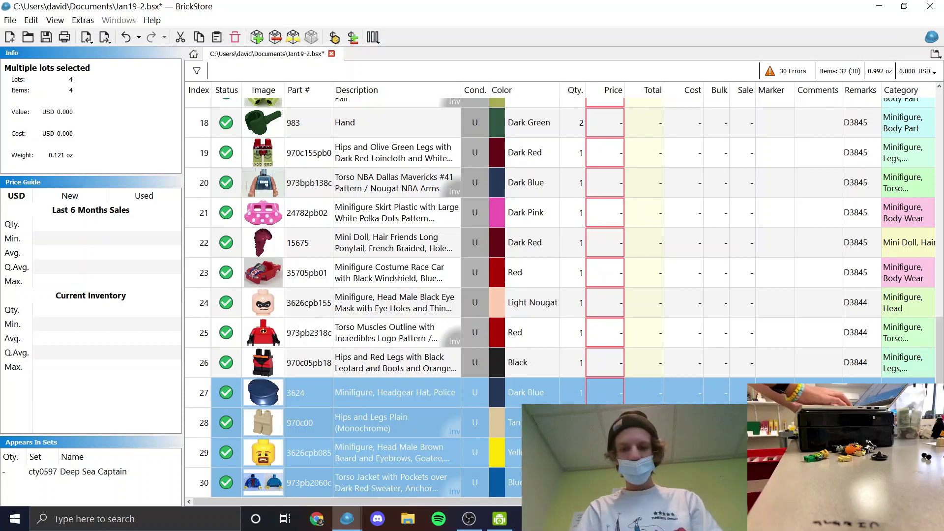
{"action": "left_click", "coordinate": [775, 422]}
{"action": "left_click", "coordinate": [775, 422], "text": "ctrl"}
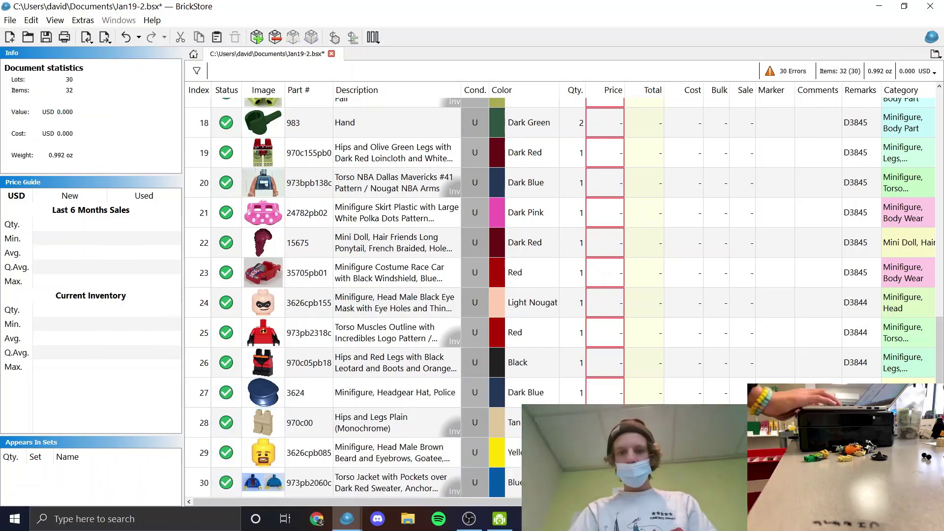
{"action": "left_click", "coordinate": [775, 392]}
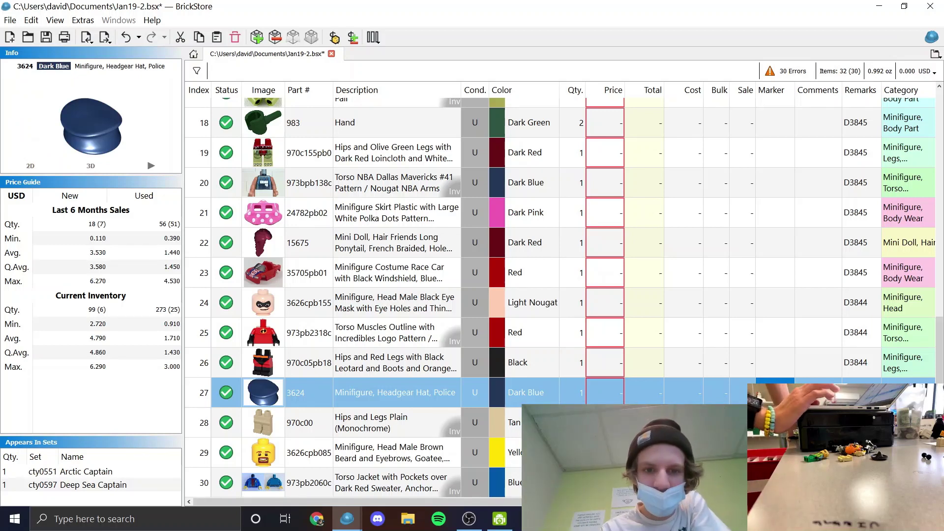
{"action": "left_click", "coordinate": [775, 422]}
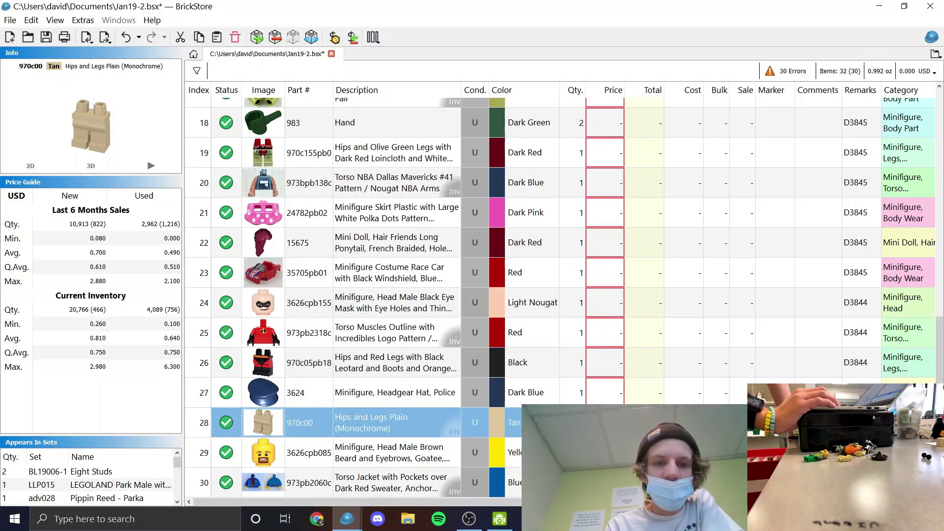
{"action": "key", "text": "Down"}
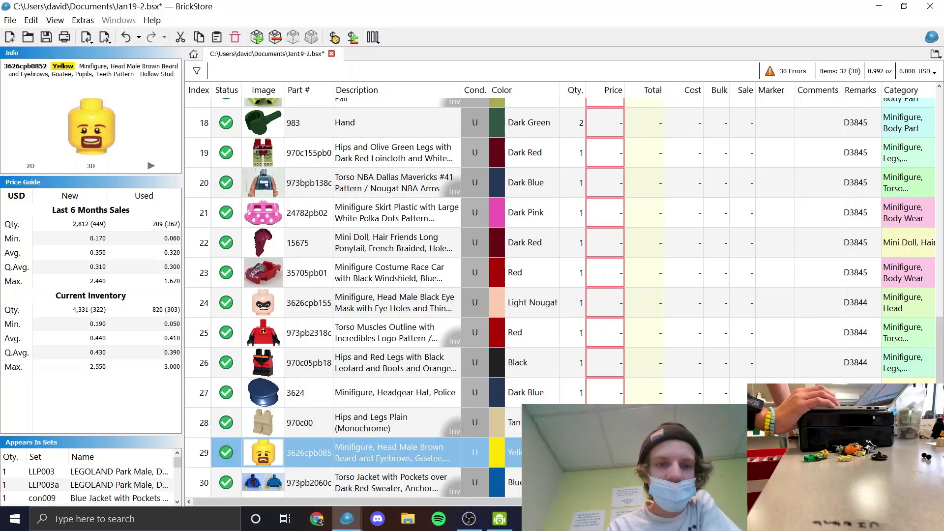
{"action": "key", "text": "Down"}
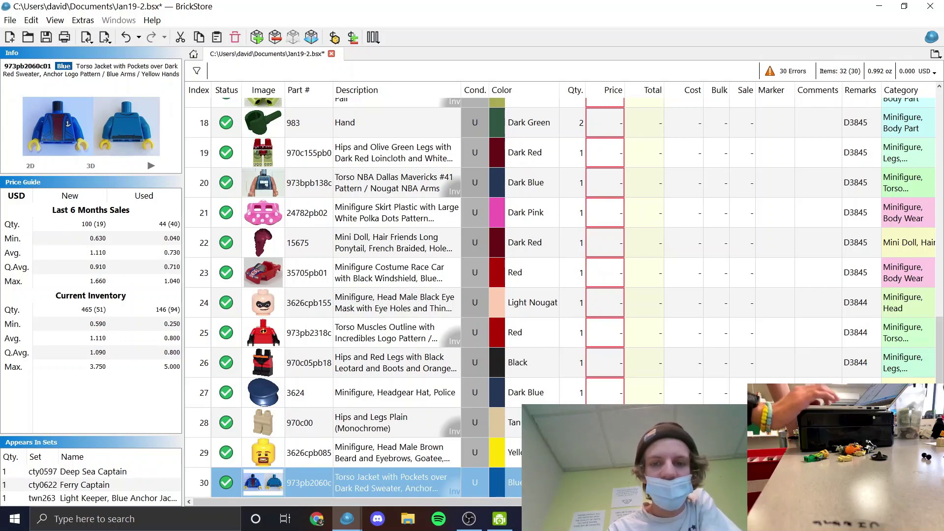
- Search the parts for HEADGEAR in Orange only, select the lobster head mask 25748pb01 and preview the Crusher minifigure containing it
{"action": "key", "text": "Insert"}
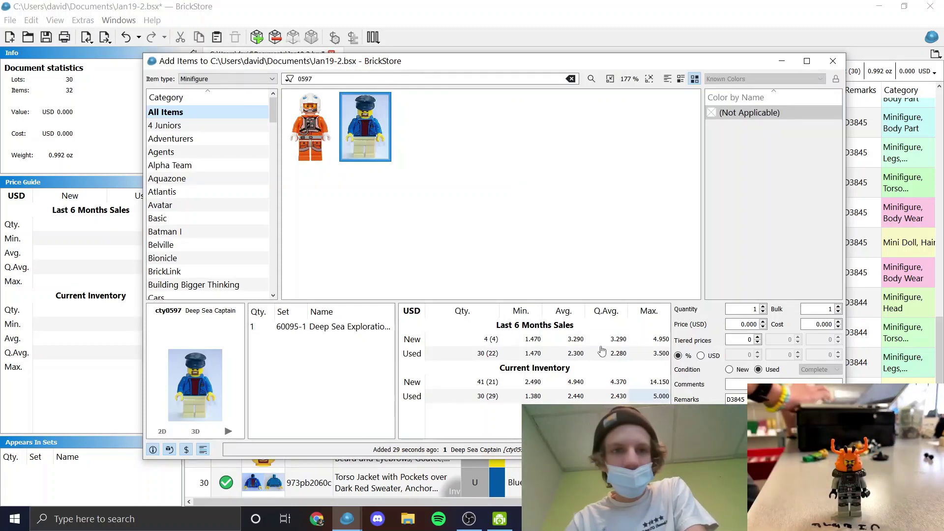
{"action": "left_click", "coordinate": [256, 83]}
{"action": "key", "text": "p"}
{"action": "key", "text": "Return"}
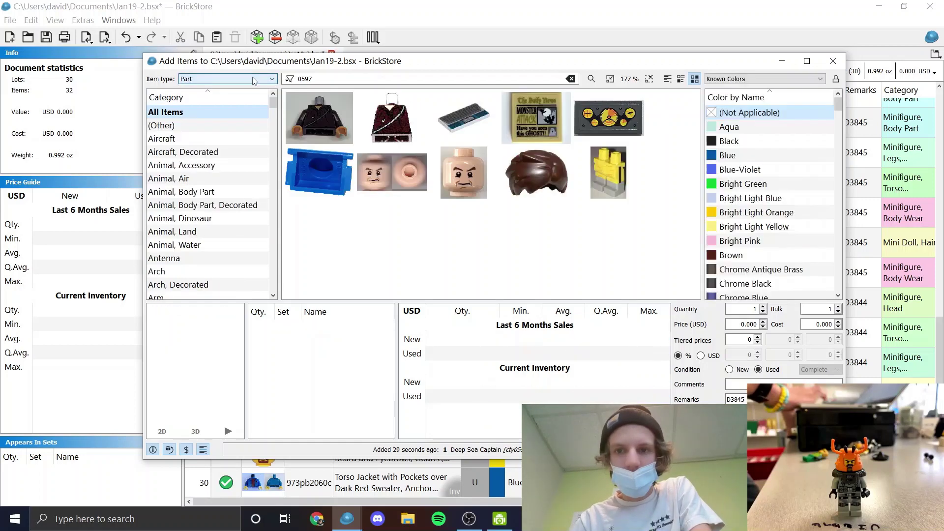
{"action": "left_click", "coordinate": [769, 184]}
{"action": "key", "text": "o"}
{"action": "key", "text": "Down"}
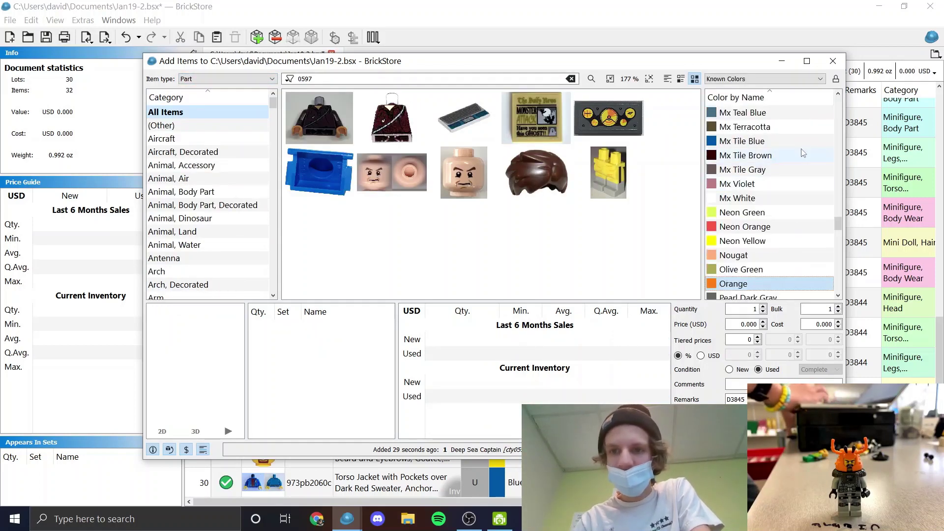
{"action": "left_click", "coordinate": [836, 79]}
{"action": "left_click", "coordinate": [552, 77]}
{"action": "type", "text": "HEADGEAR"}
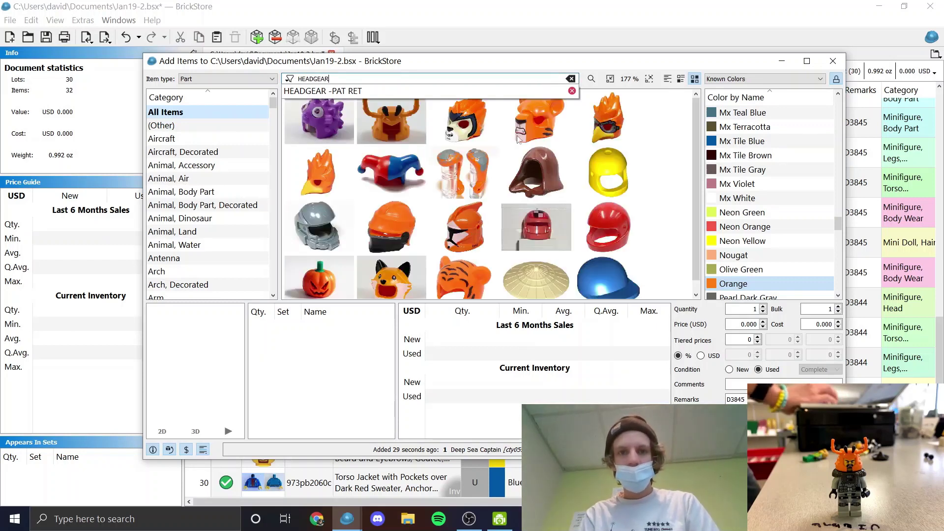
{"action": "left_click", "coordinate": [395, 122]}
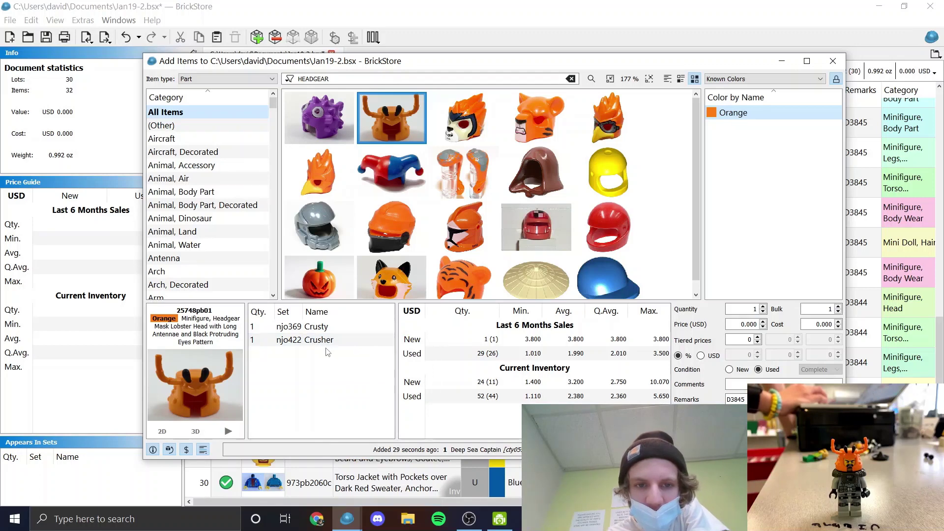
{"action": "mouse_move", "coordinate": [318, 347]}
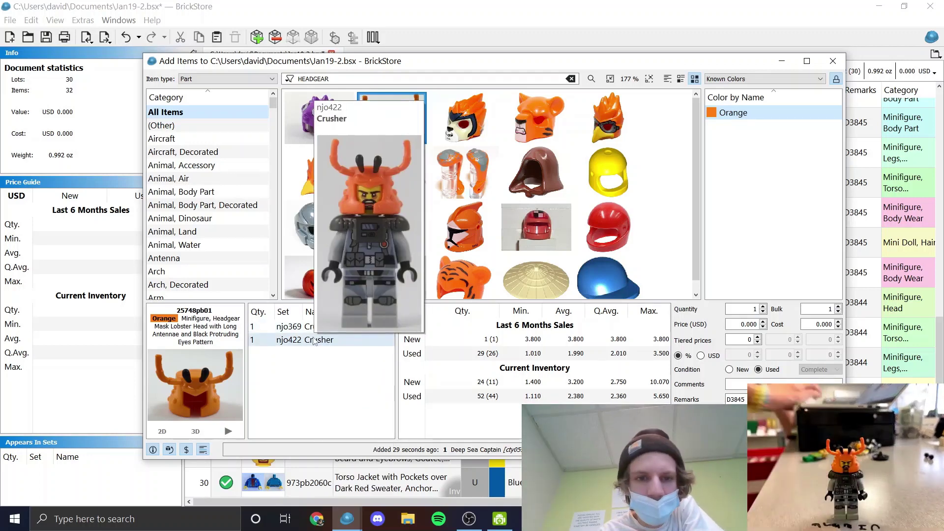
- Search the minifigures for 422 and add the used Crusher (njo422)
{"action": "left_click", "coordinate": [272, 79]}
{"action": "left_click", "coordinate": [207, 118]}
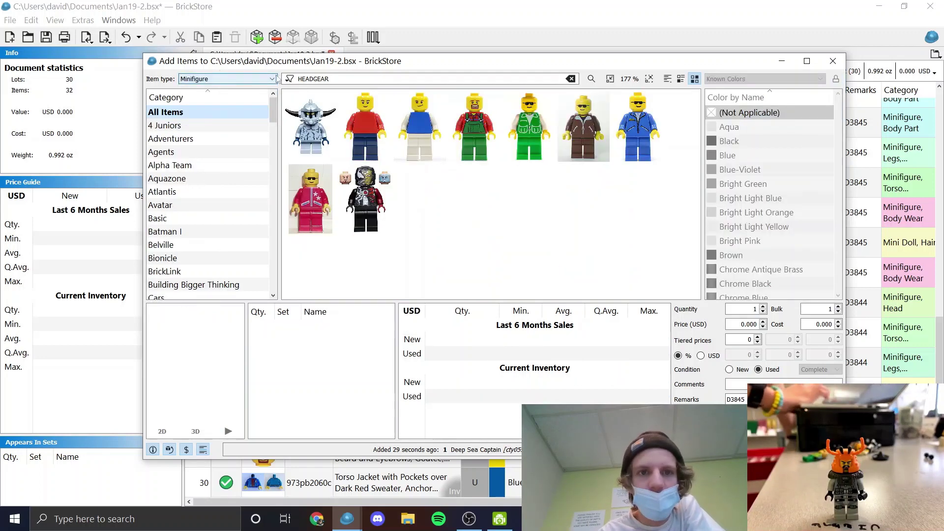
{"action": "double_click", "coordinate": [309, 79]}
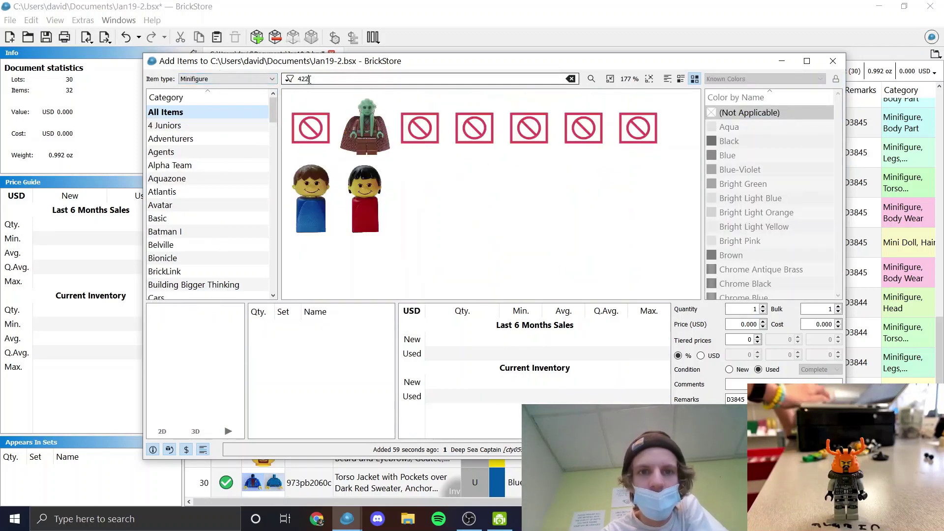
{"action": "left_click", "coordinate": [581, 124]}
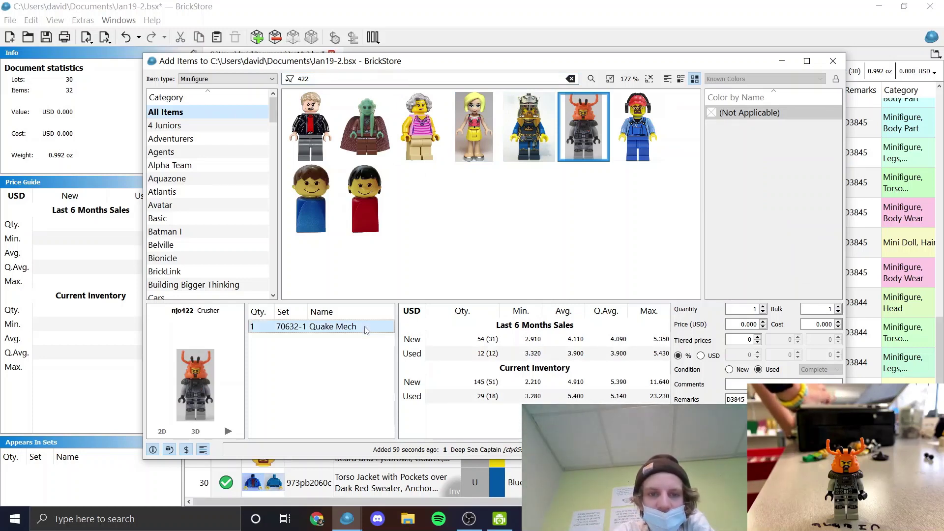
{"action": "key", "text": "Return"}
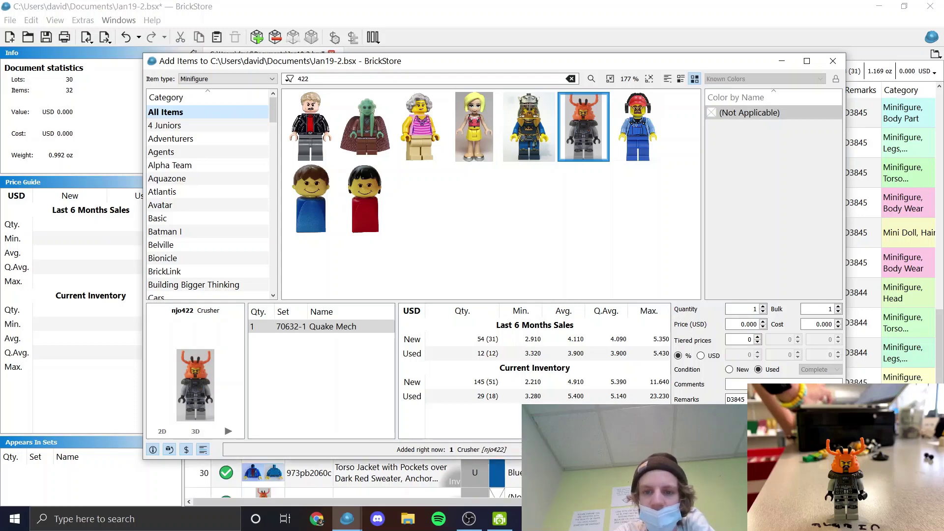
- Part out the Crusher minifigure into the current document, replacing its lot
{"action": "key", "text": "Escape"}
{"action": "key", "text": "ctrl+shift+p"}
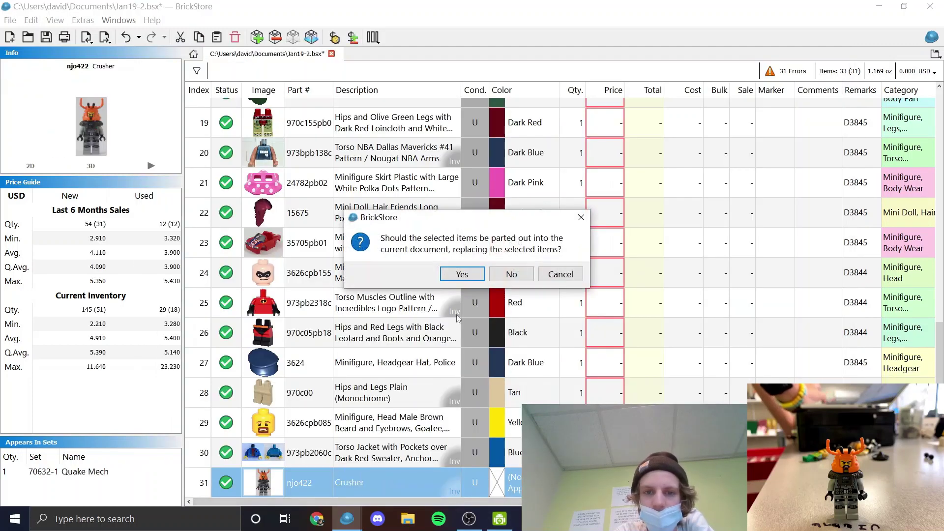
{"action": "left_click", "coordinate": [462, 274]}
- Examine the price guide of each parted-out Crusher lot, from the lobster headgear down to the scuba legs
{"action": "left_click", "coordinate": [452, 369]}
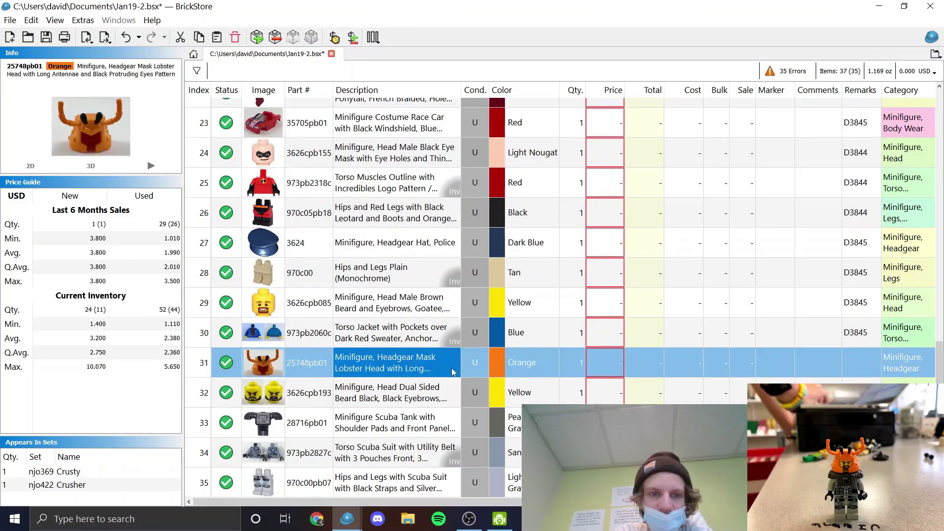
{"action": "key", "text": "Down"}
{"action": "key", "text": "Down"}
{"action": "key", "text": "Down"}
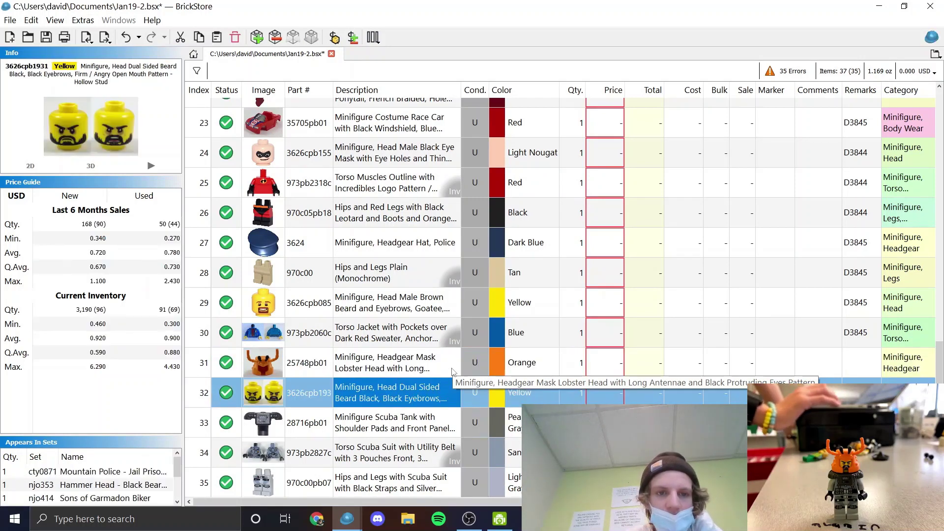
{"action": "key", "text": "Down"}
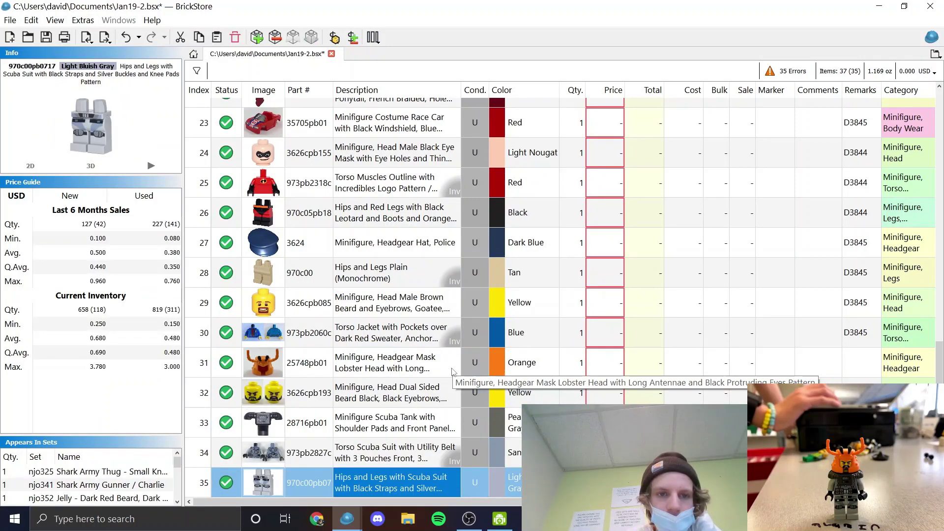
{"action": "key", "text": "Up"}
{"action": "key", "text": "Up"}
{"action": "key", "text": "Up"}
{"action": "key", "text": "Up"}
{"action": "key", "text": "Down"}
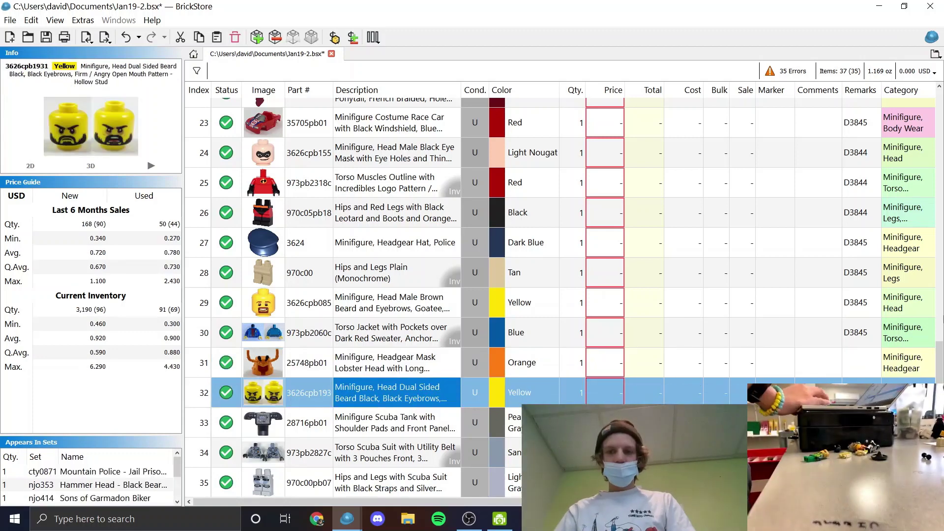
- Set the remarks of Crusher's lobster headgear, dual-sided head and scuba tank lots to D3845, and move on to the legs lot
{"action": "left_click", "coordinate": [853, 375]}
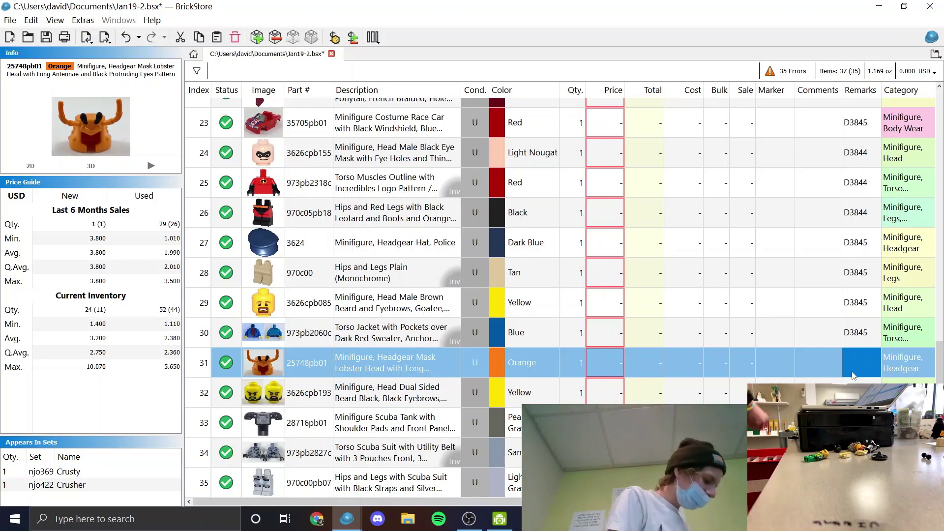
{"action": "left_click_drag", "start_coordinate": [860, 374], "coordinate": [861, 423]}
{"action": "type", "text": "D3845"}
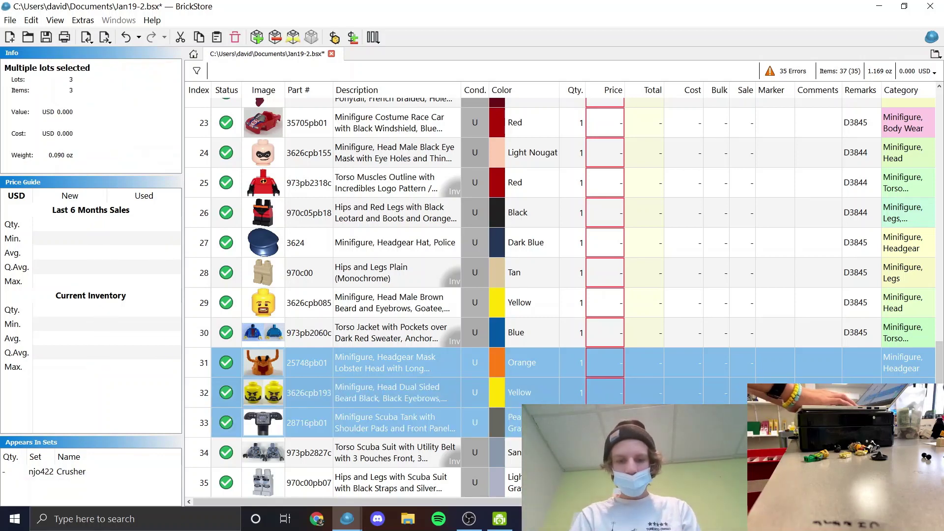
{"action": "key", "text": "Return"}
{"action": "key", "text": "Down"}
{"action": "key", "text": "Down"}
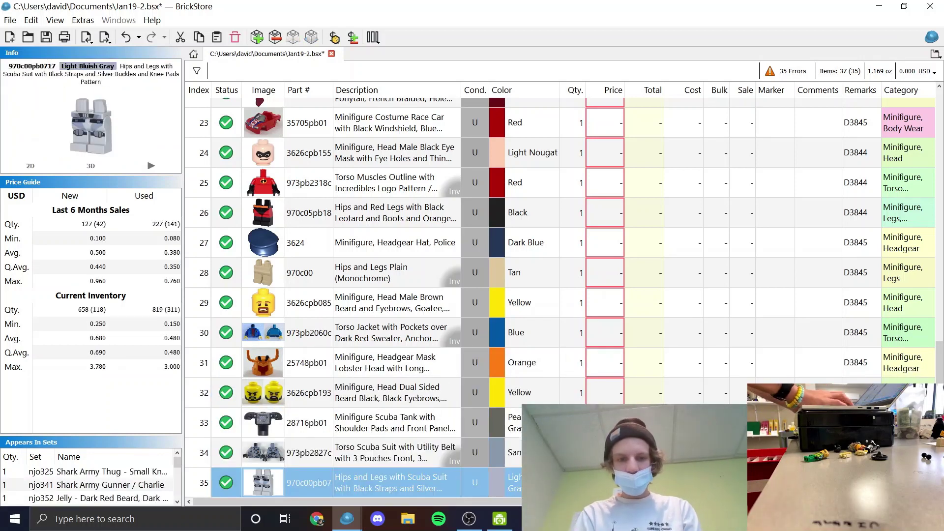
- Part out the sand blue scuba suit torso lot into the current document, replacing that lot
{"action": "left_click", "coordinate": [580, 453]}
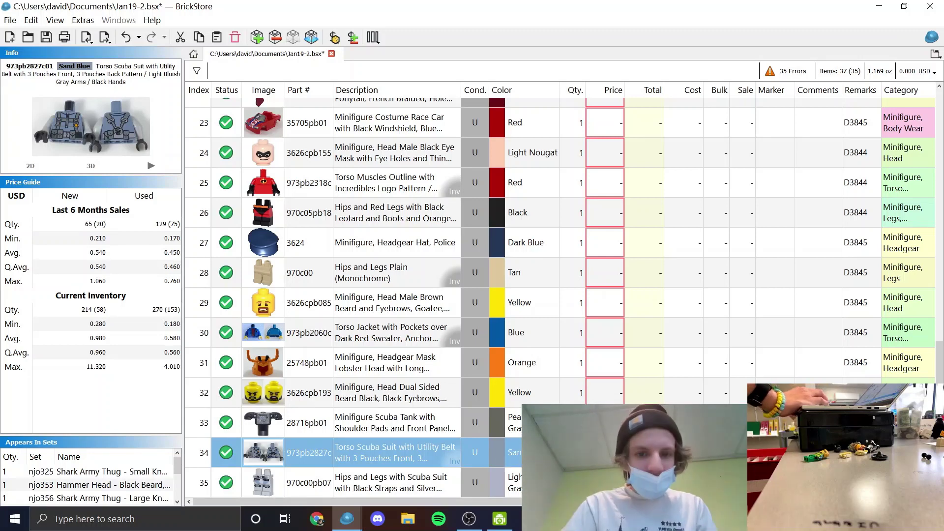
{"action": "left_click", "coordinate": [454, 460]}
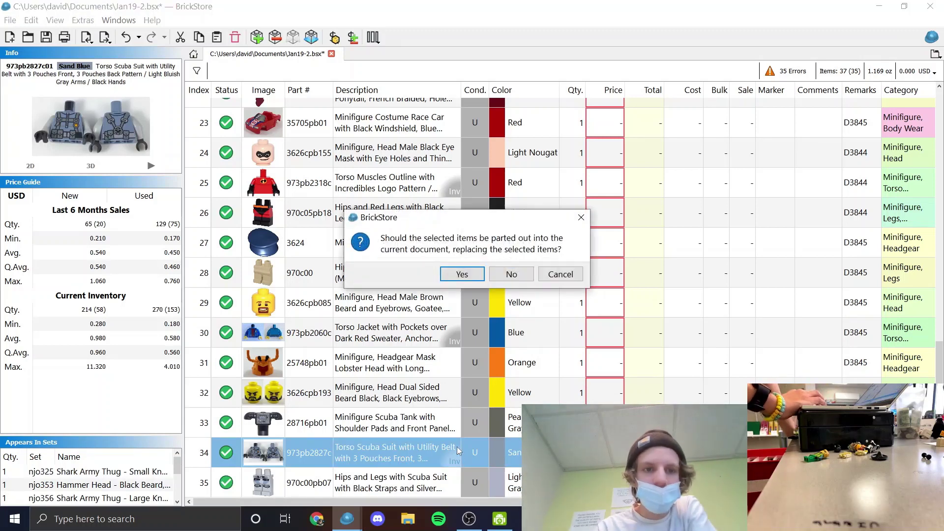
{"action": "left_click", "coordinate": [462, 274]}
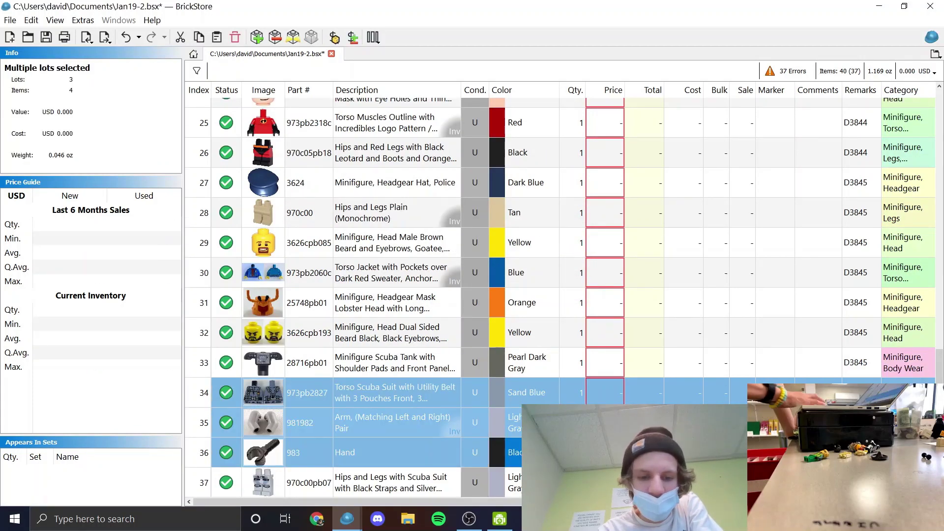
- Set the prices of the scuba torso, arm pair and hand lots to Price Guide values
{"action": "key", "text": "ctrl+g"}
{"action": "key", "text": "Return"}
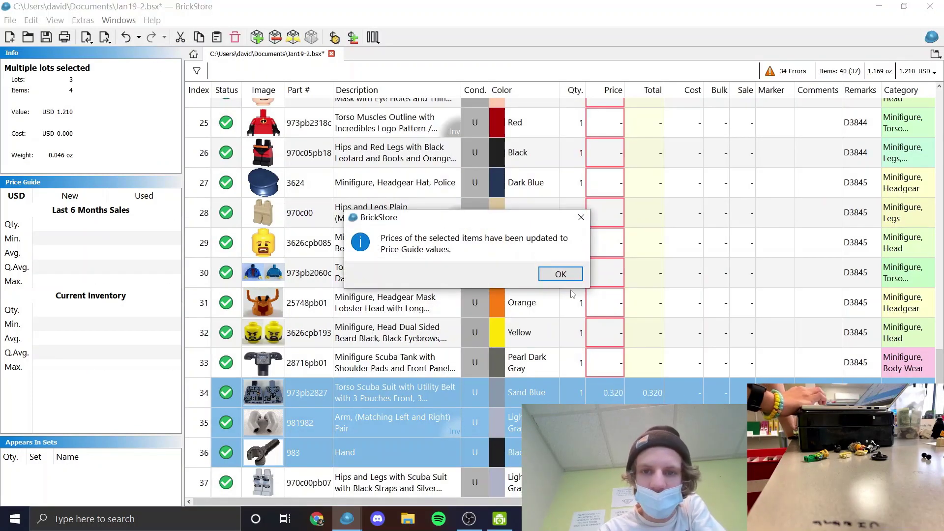
{"action": "left_click", "coordinate": [577, 278]}
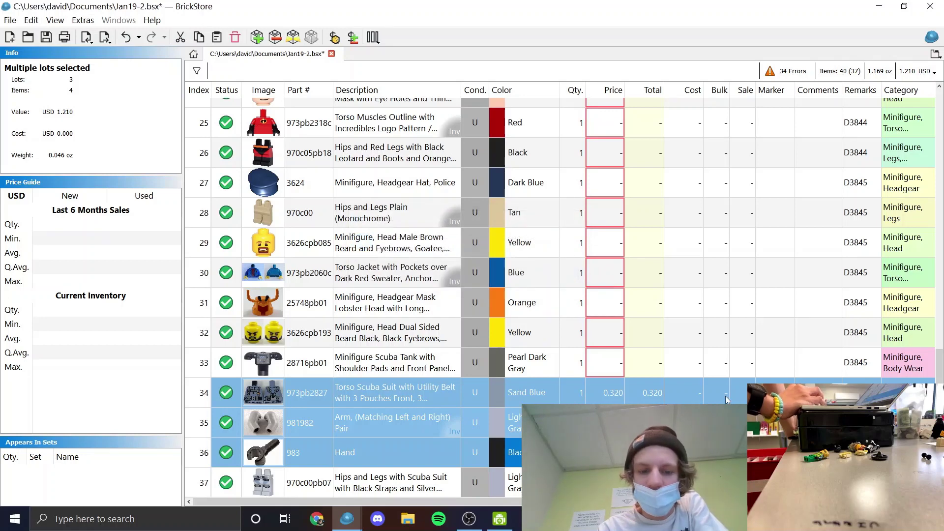
- Set the remarks of the scuba torso, arm pair and hand lots to D3845
{"action": "left_click_drag", "start_coordinate": [570, 363], "coordinate": [570, 452]}
{"action": "left_click_drag", "start_coordinate": [861, 452], "coordinate": [861, 392]}
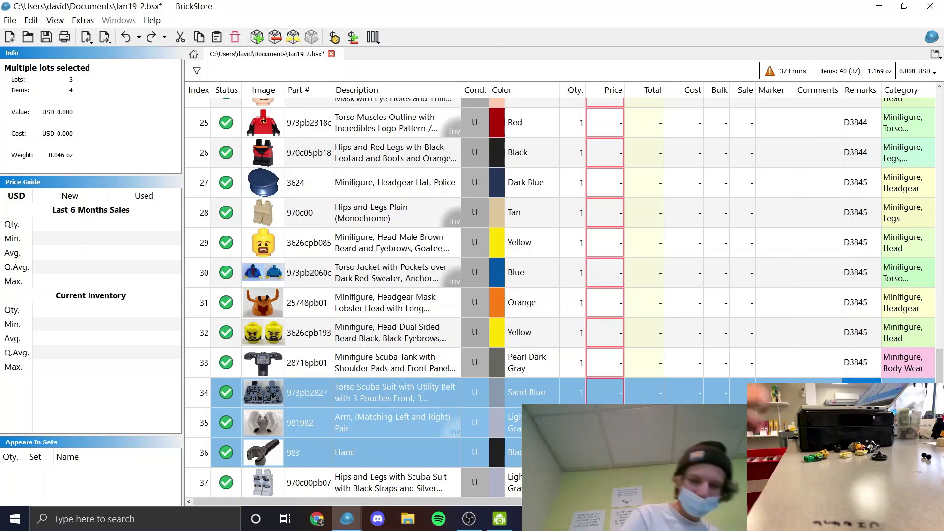
{"action": "type", "text": "D"}
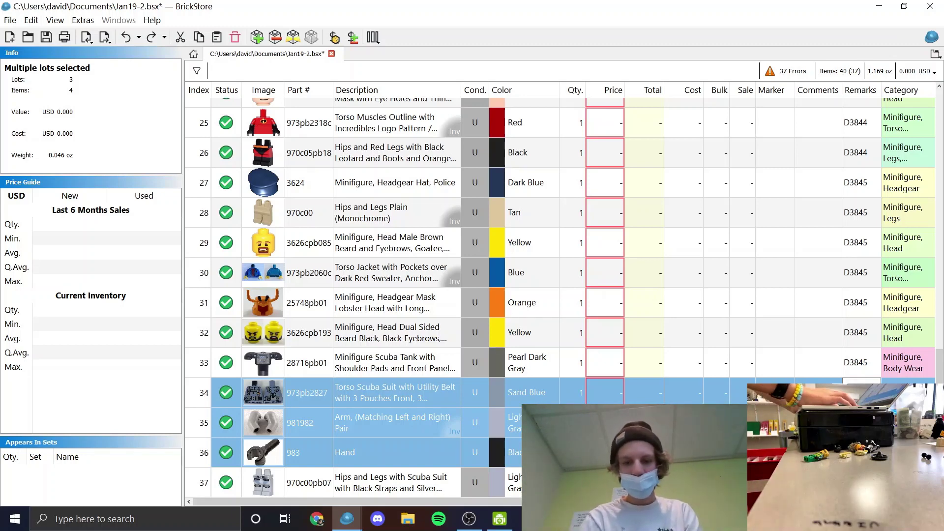
{"action": "key", "text": "shift+Tab"}
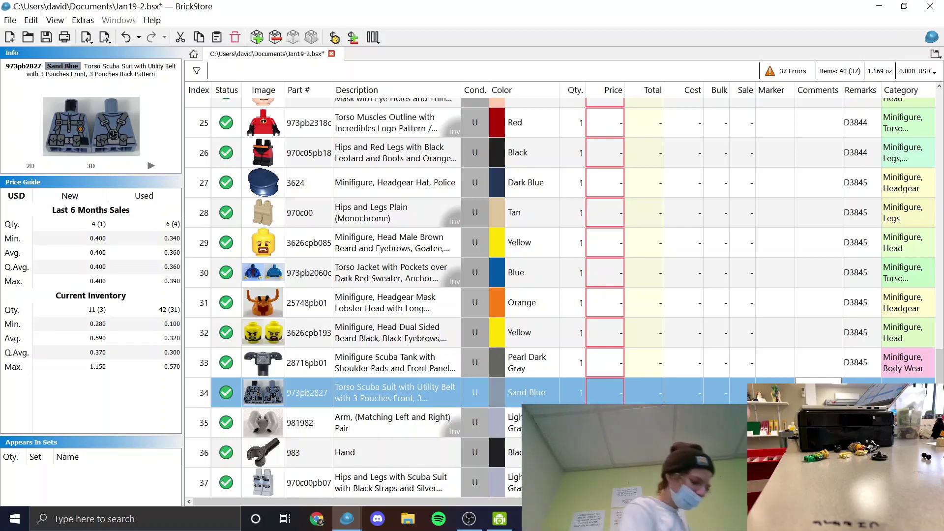
- Open the item catalogue for adding, restrict it to parts locked to Tan, search for BOUSH and select the Boushh torso
{"action": "key", "text": "Insert"}
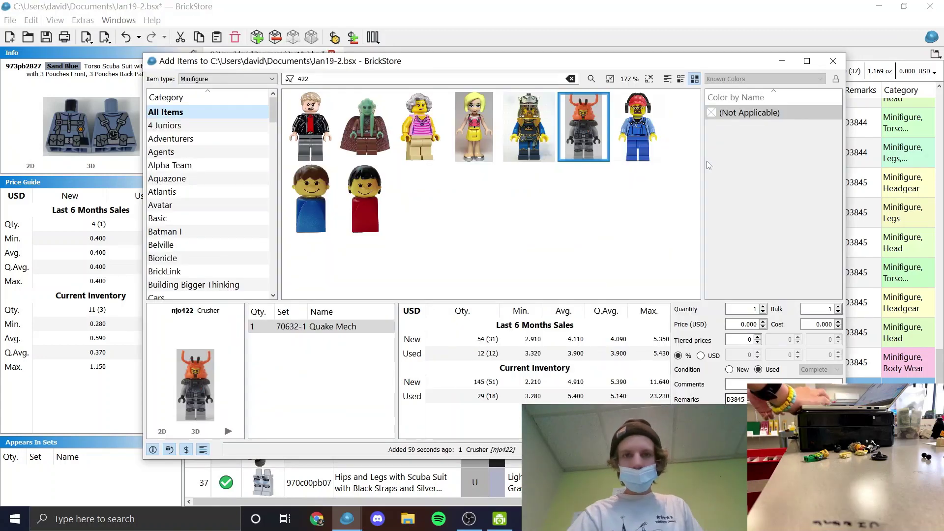
{"action": "left_click", "coordinate": [268, 79]}
{"action": "left_click", "coordinate": [266, 81]}
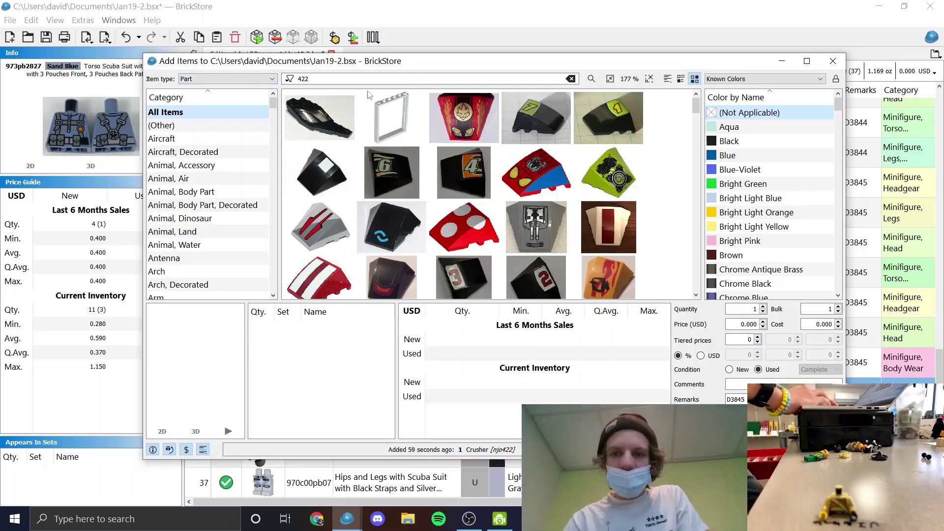
{"action": "key", "text": "t"}
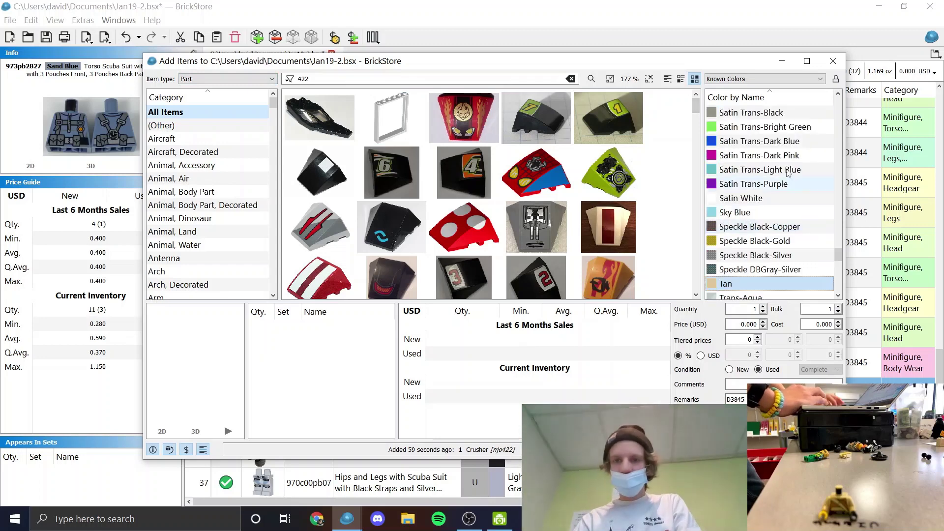
{"action": "left_click", "coordinate": [836, 78]}
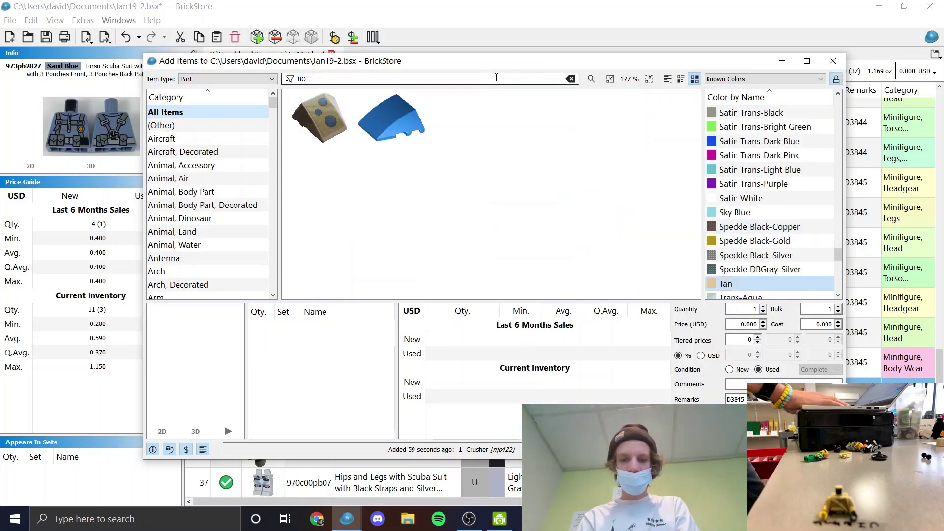
{"action": "left_click", "coordinate": [327, 120]}
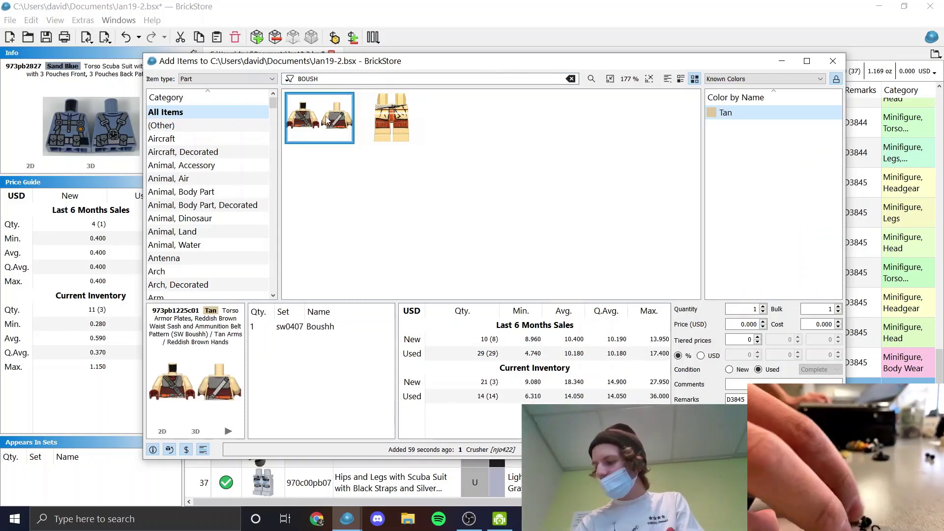
- Search the tan parts for SW TORSO and add the used Resistance Soldier torso (973pb2145c01) with remarks D3844
{"action": "double_click", "coordinate": [339, 79]}
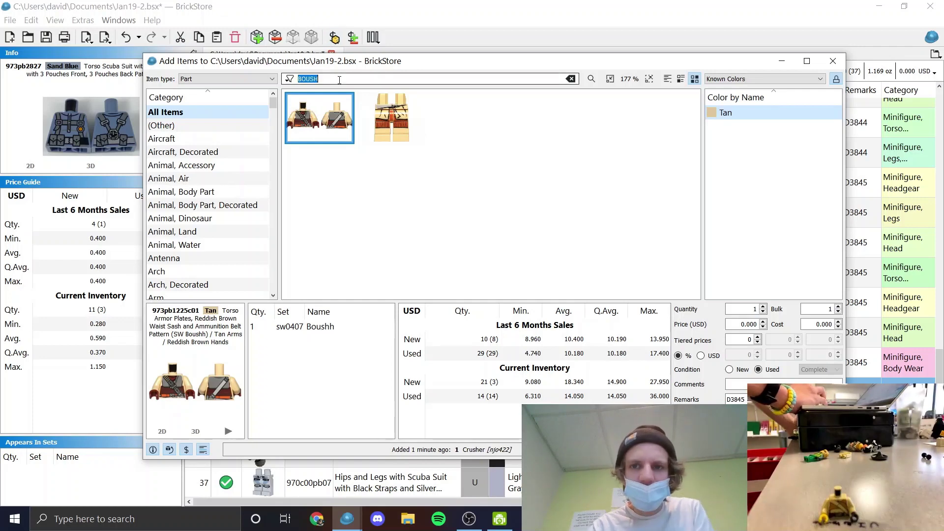
{"action": "type", "text": "SW TORSO"}
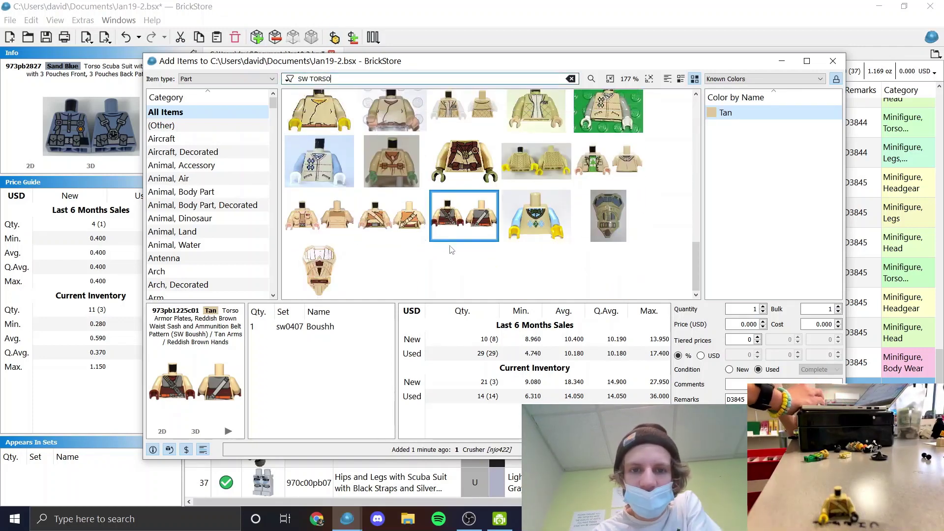
{"action": "left_click", "coordinate": [393, 225]}
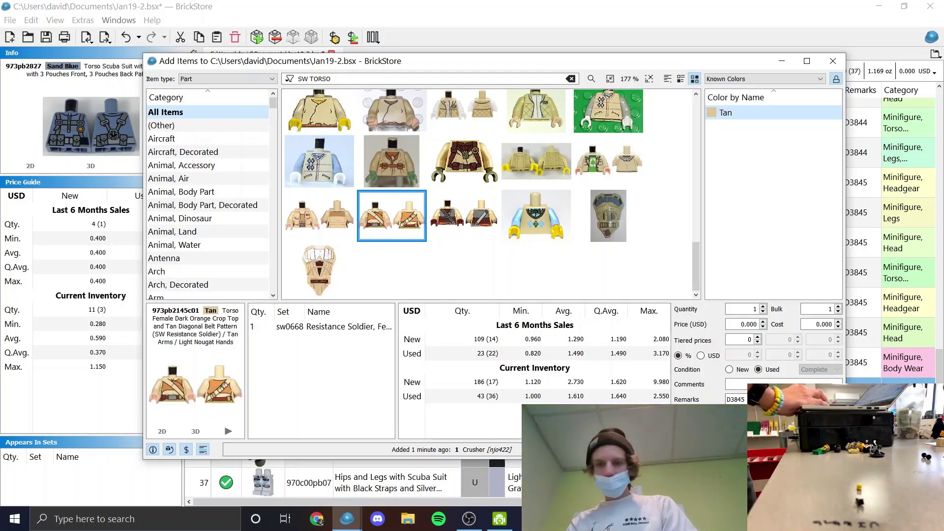
{"action": "key", "text": "Return"}
{"action": "key", "text": "BackSpace"}
{"action": "type", "text": "4"}
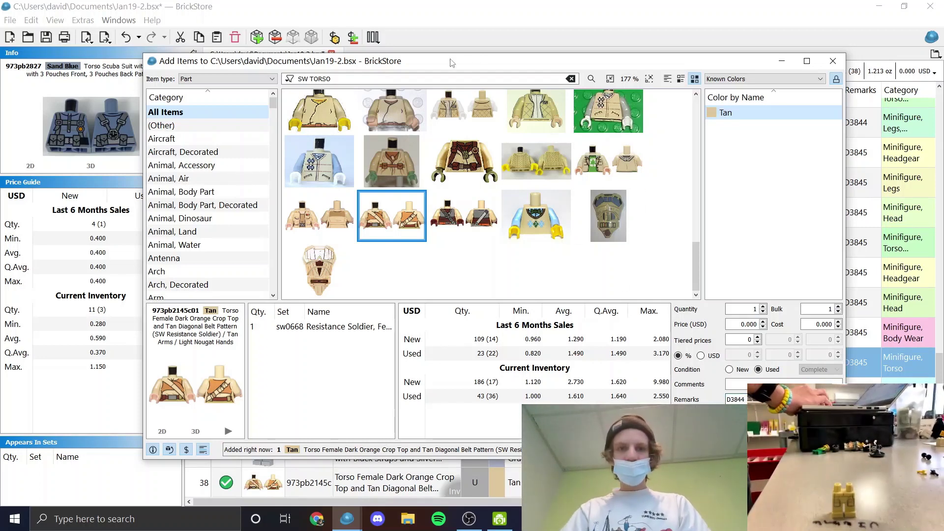
- Search the tan parts for HIPS AND LEGS PAT and add the used legs with SW Large Pockets (970c00pb0312)
{"action": "double_click", "coordinate": [452, 80]}
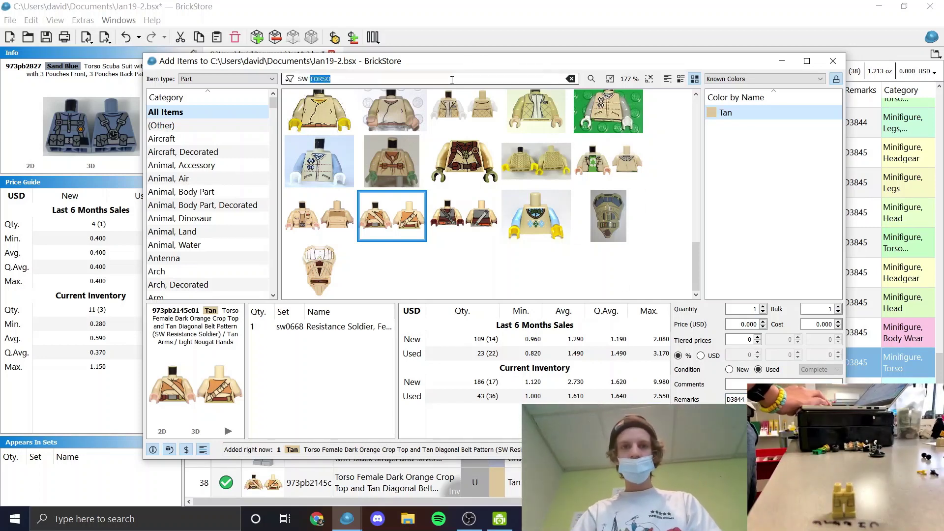
{"action": "type", "text": "LEGS"}
{"action": "key", "text": "BackSpace"}
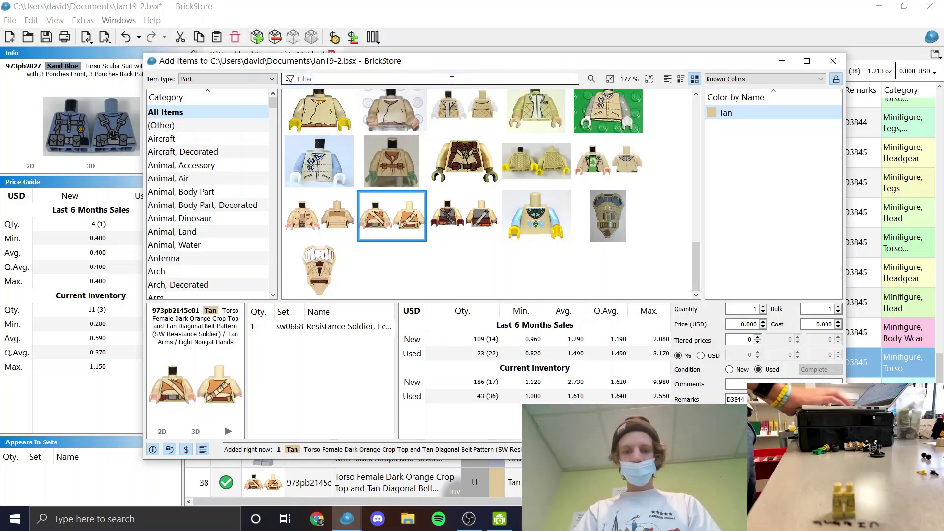
{"action": "type", "text": "HIPS AND LEGS PAT"}
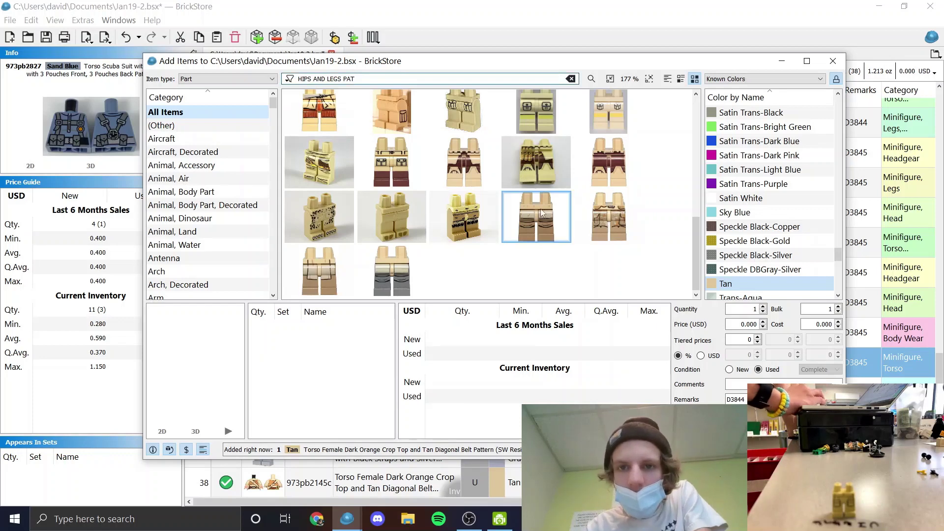
{"action": "scroll", "coordinate": [542, 213], "scroll_direction": "up", "scroll_amount": 2}
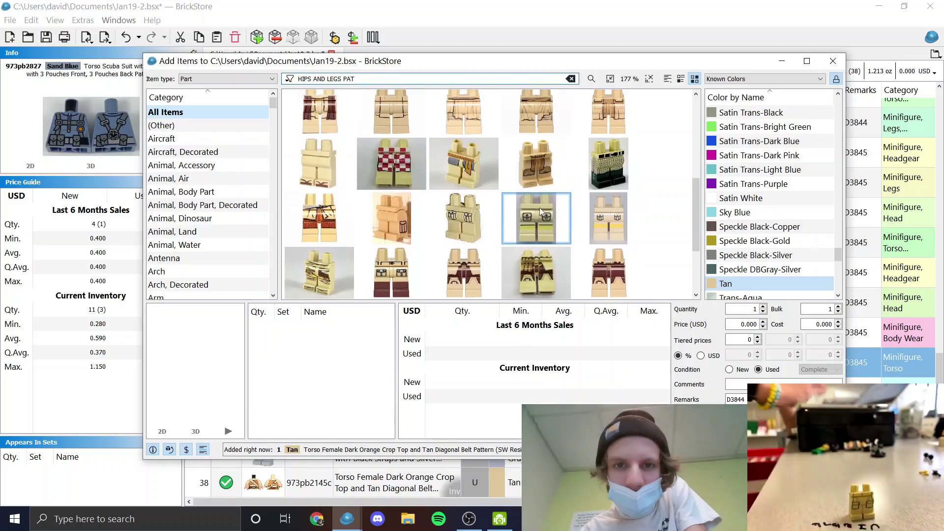
{"action": "scroll", "coordinate": [544, 192], "scroll_direction": "up", "scroll_amount": 3}
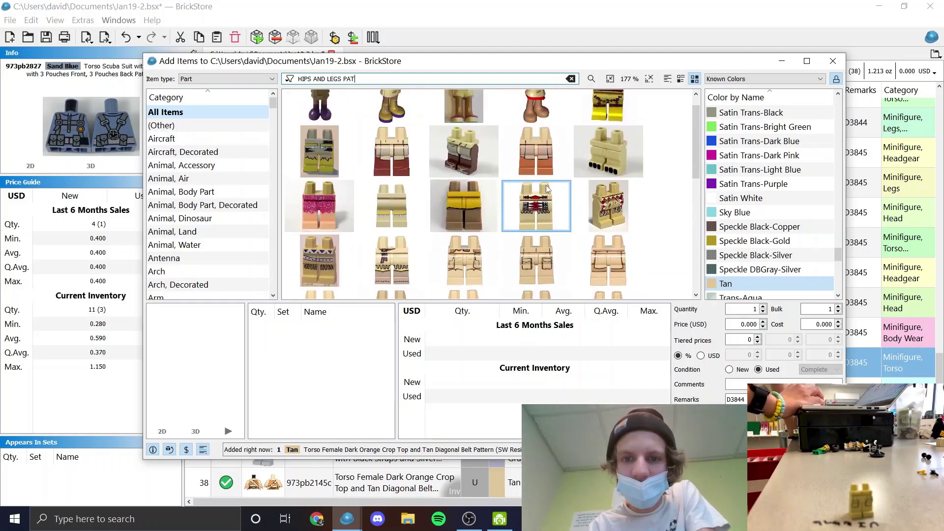
{"action": "left_click", "coordinate": [536, 255]}
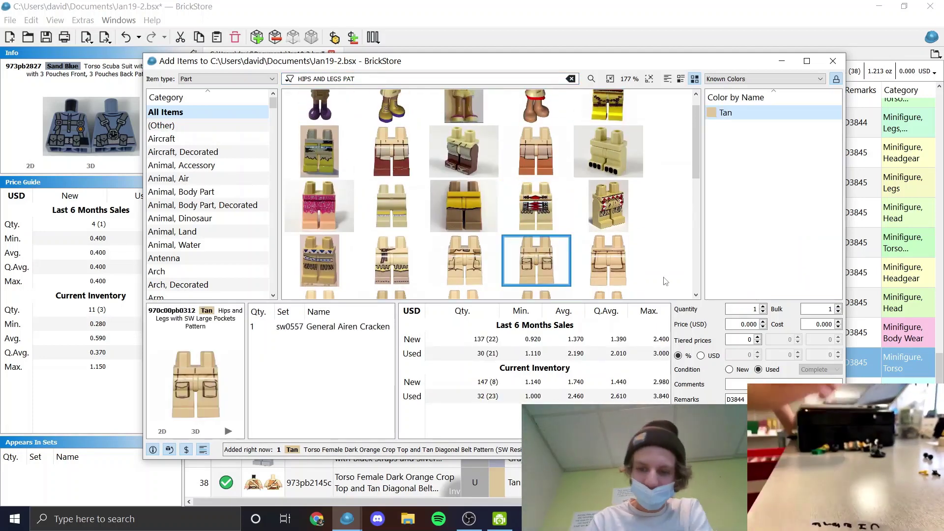
{"action": "key", "text": "Return"}
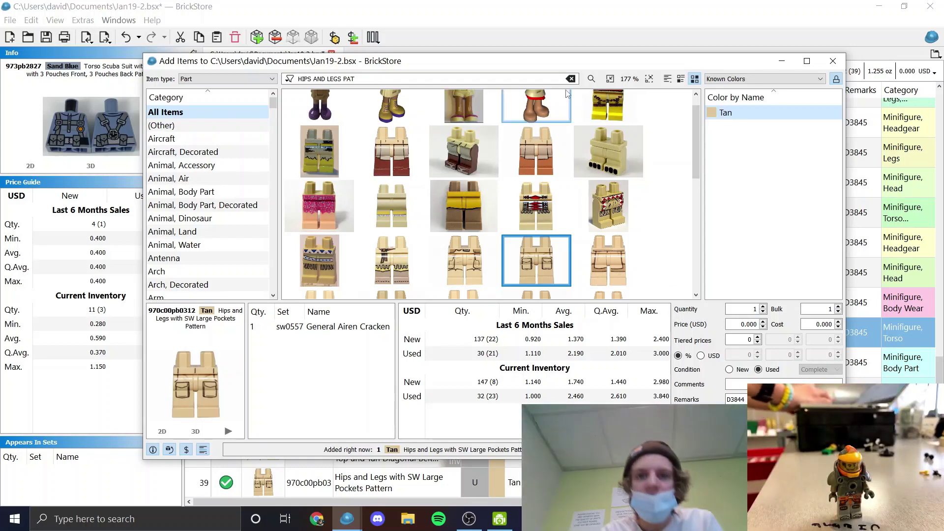
- Search Light Bluish Gray parts for "DARK TAN ARMS" and look up which minifigure uses the spacesuit torso with orange harness
{"action": "double_click", "coordinate": [416, 77]}
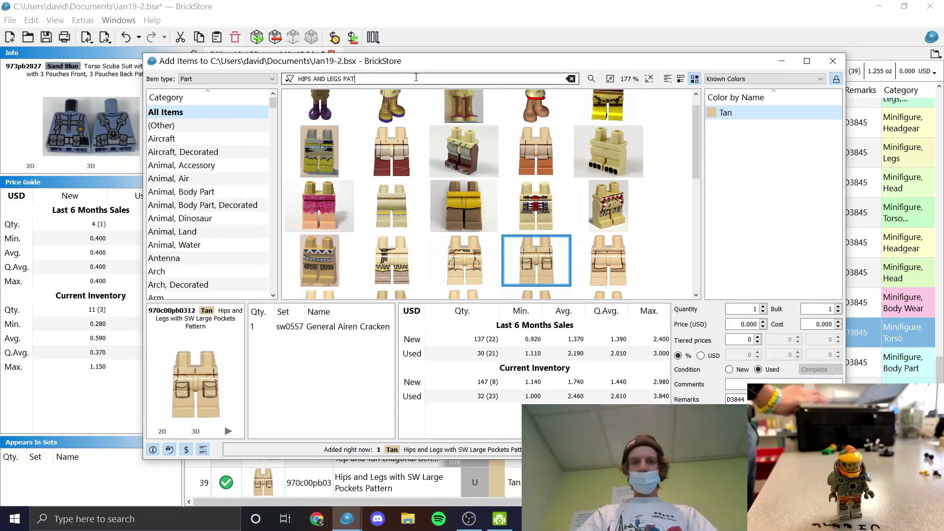
{"action": "type", "text": "\"DARK TAN ARMS"}
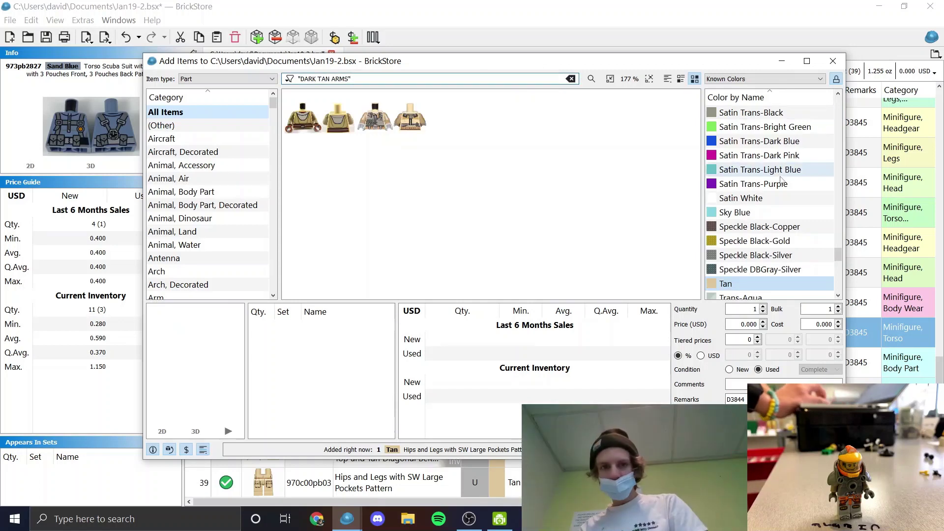
{"action": "scroll", "coordinate": [767, 187], "scroll_direction": "up", "scroll_amount": 15}
{"action": "left_click", "coordinate": [772, 156]}
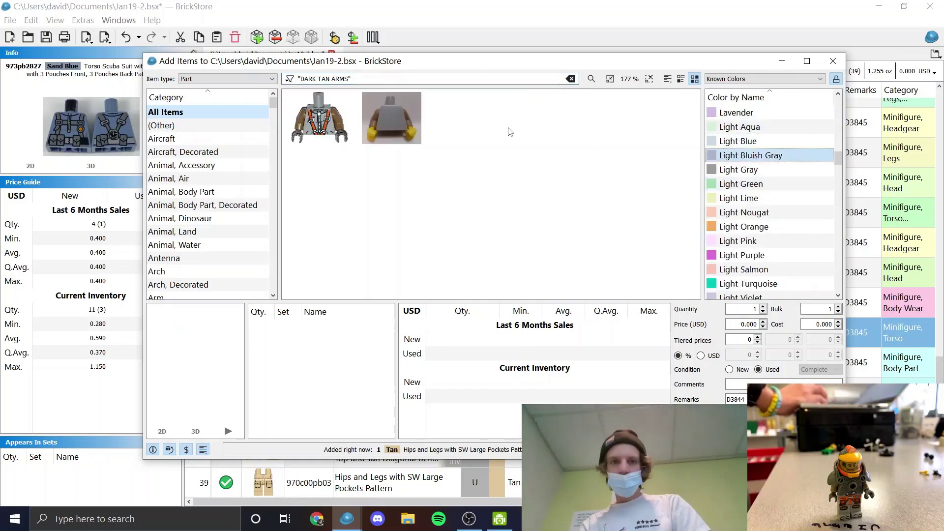
{"action": "left_click", "coordinate": [322, 118]}
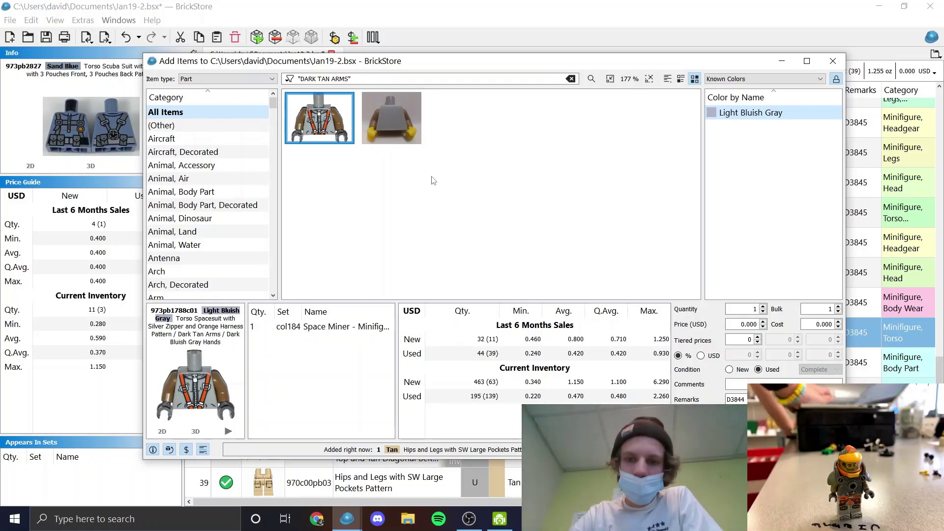
{"action": "mouse_move", "coordinate": [346, 325]}
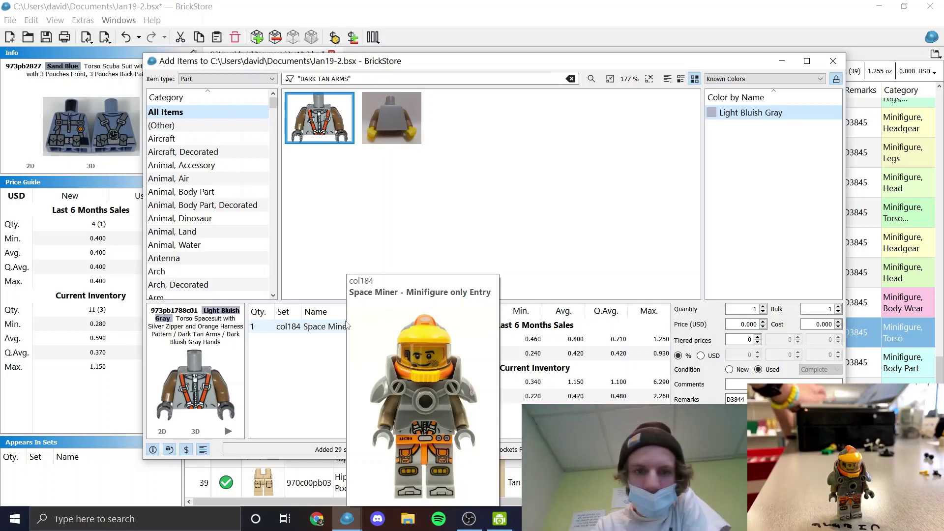
- Search the minifigures for 184 and add the used Space Miner (col184)
{"action": "left_click", "coordinate": [249, 81]}
{"action": "left_click", "coordinate": [221, 119]}
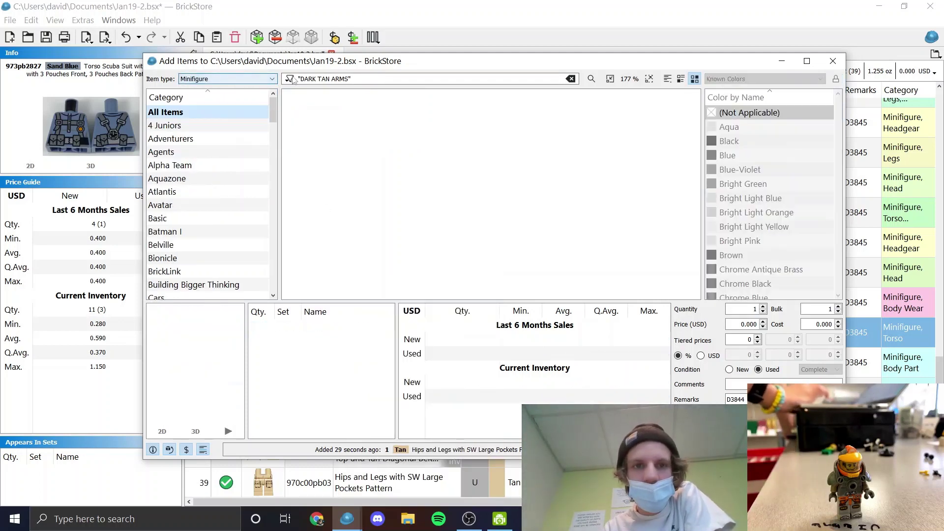
{"action": "triple_click", "coordinate": [302, 78]}
{"action": "type", "text": "184"}
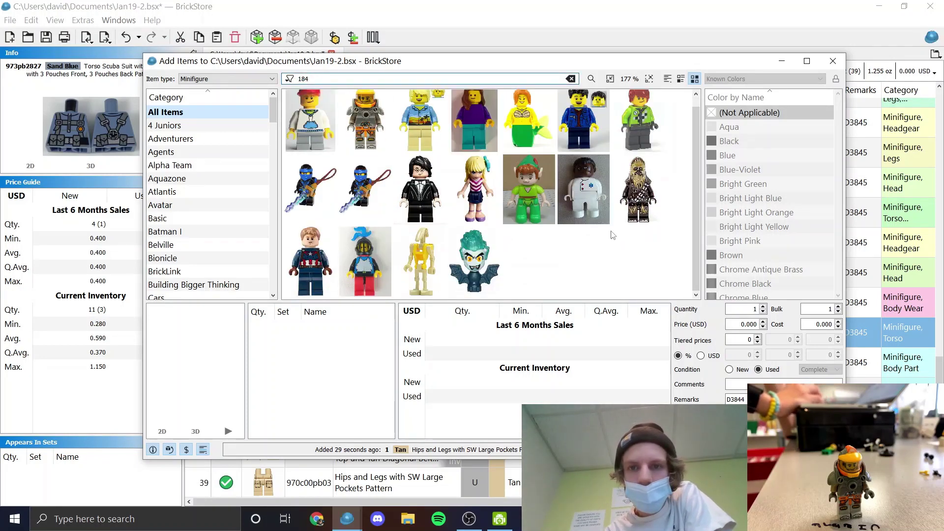
{"action": "key", "text": "Right"}
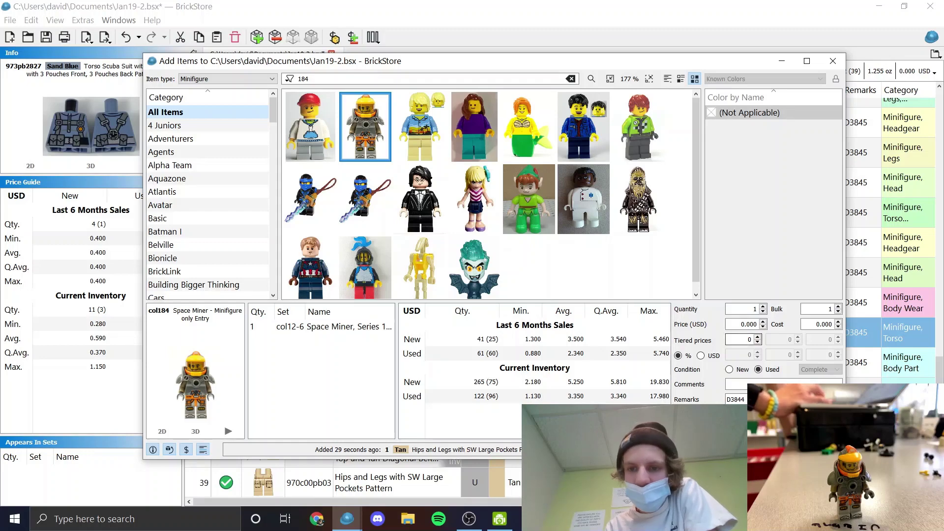
{"action": "key", "text": "Return"}
- Part out the Space Miner into the current document, replacing its lot, and select the remarks of its spacesuit torso lot
{"action": "left_click", "coordinate": [446, 492]}
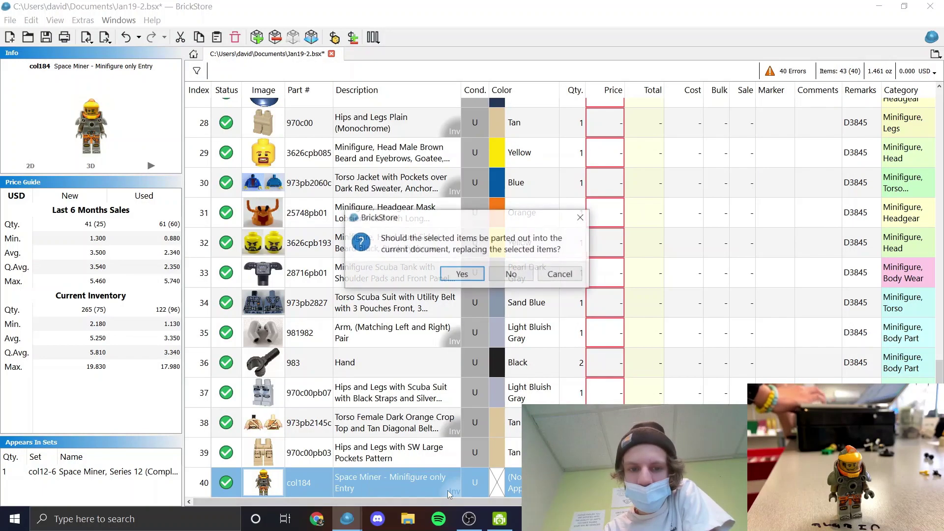
{"action": "left_click", "coordinate": [464, 275]}
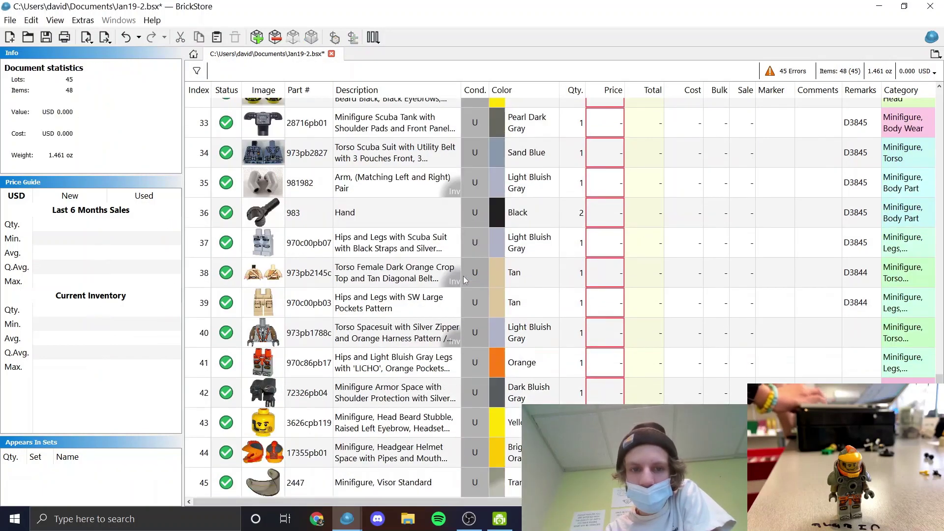
{"action": "left_click", "coordinate": [860, 339]}
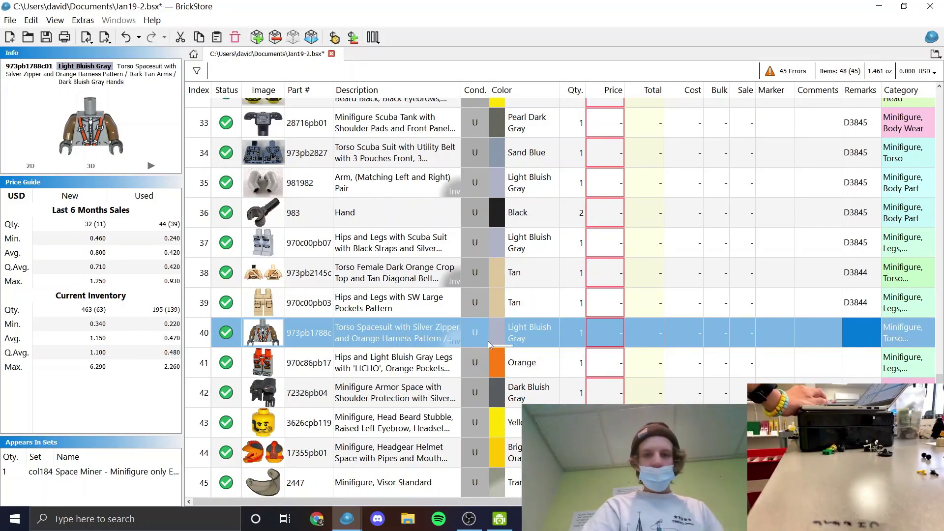
- Part out the spacesuit torso into the current document, replacing its lot, and set the bare torso and Dark Tan arms remarks to D3845
{"action": "left_click", "coordinate": [453, 342]}
{"action": "left_click", "coordinate": [458, 272]}
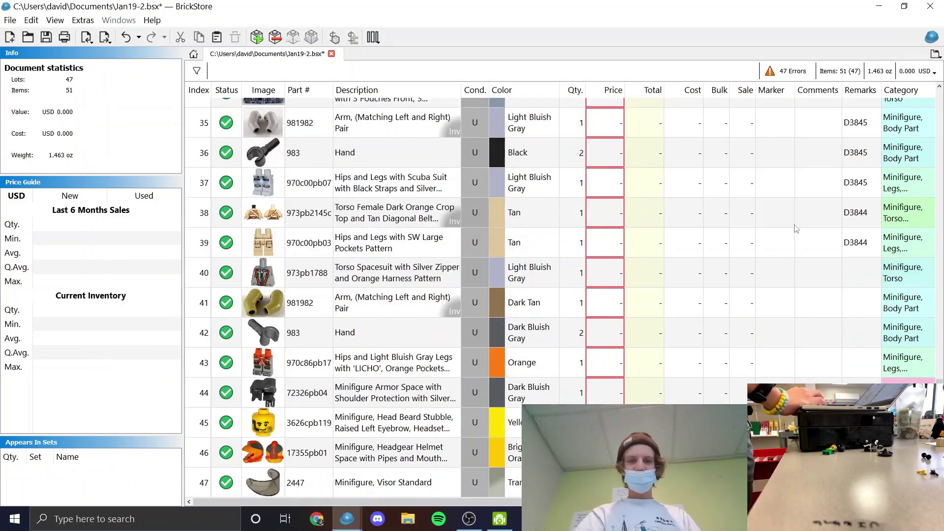
{"action": "left_click", "coordinate": [868, 285]}
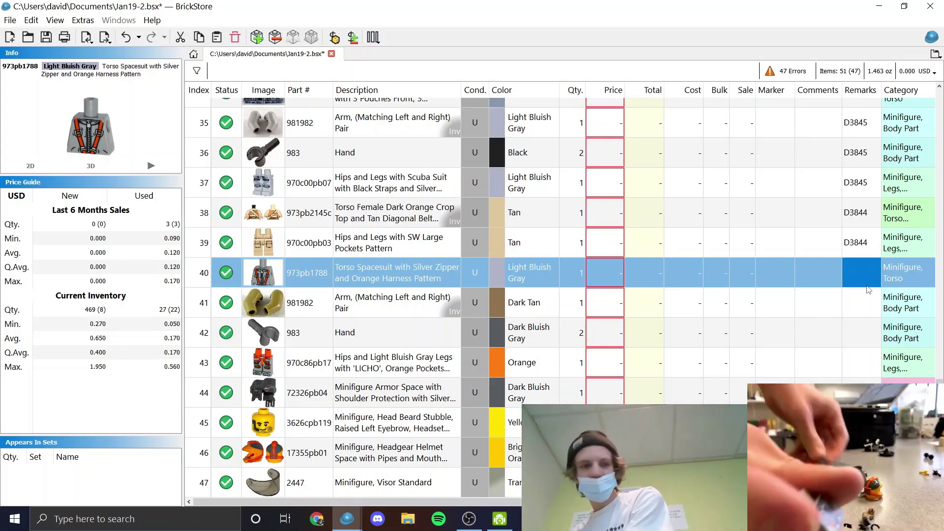
{"action": "type", "text": "D3845"}
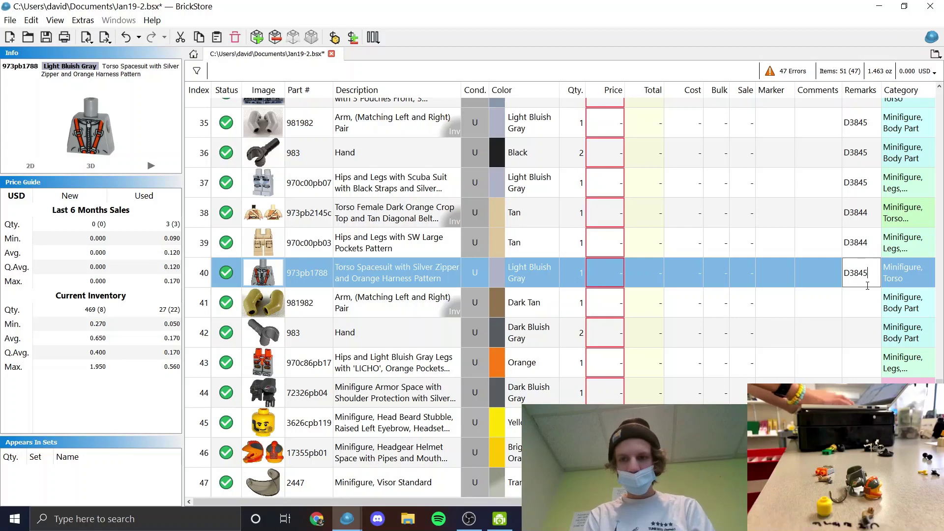
{"action": "key", "text": "Return"}
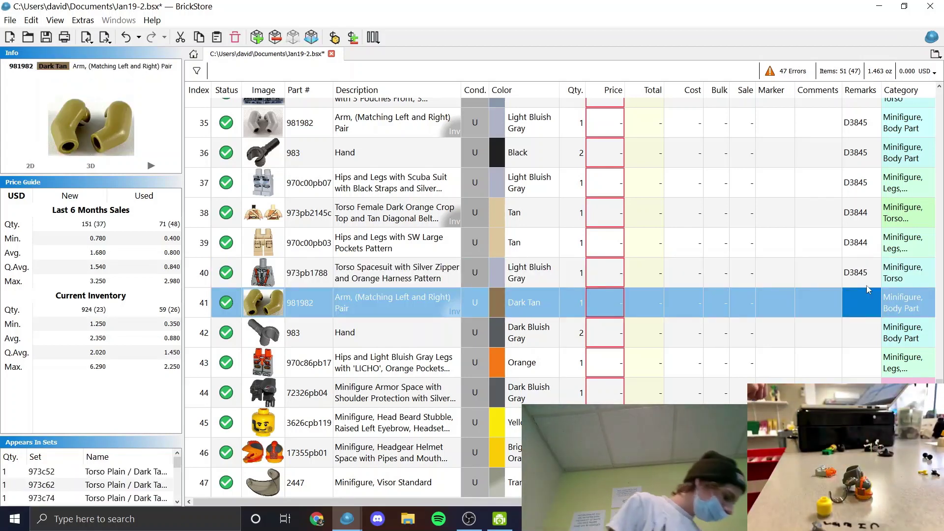
{"action": "type", "text": "D3845"}
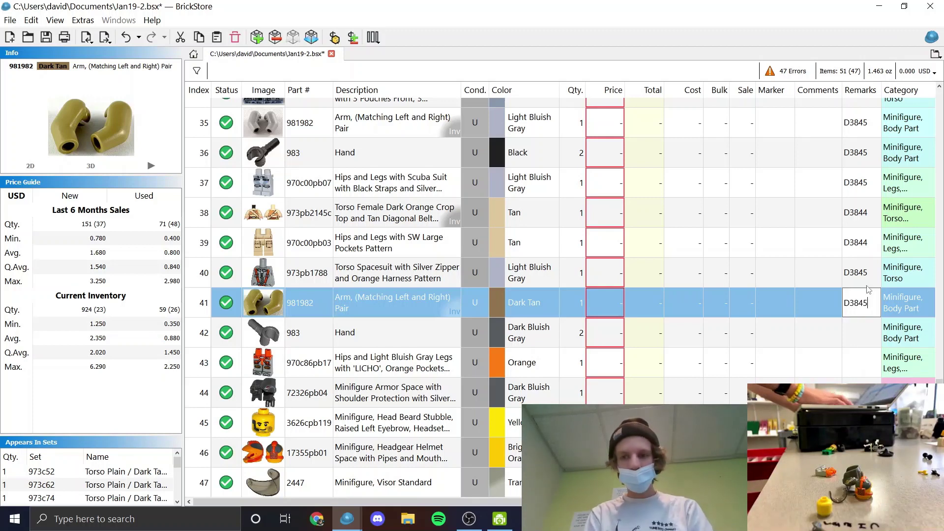
{"action": "key", "text": "Return"}
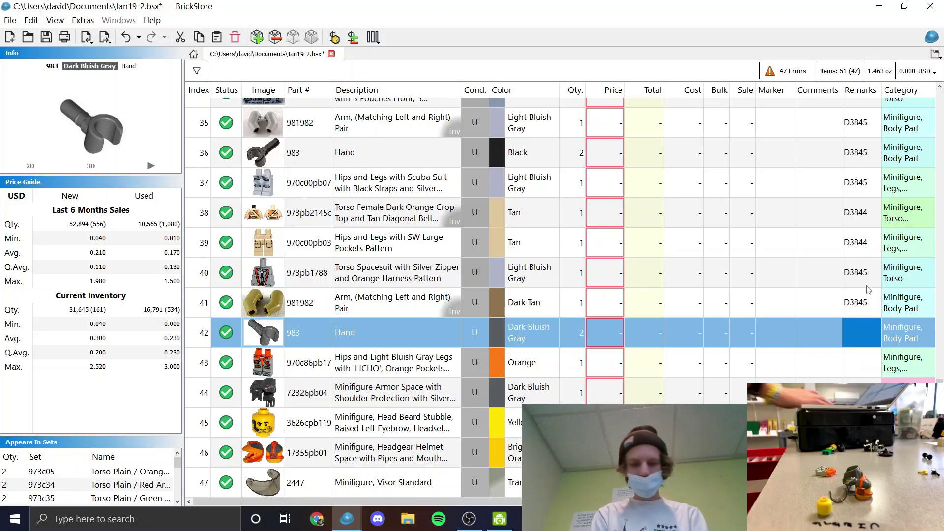
- Set the remarks of the Dark Bluish Gray hands to D3843 and of the orange hips and legs to D3844
{"action": "type", "text": "D3843"}
{"action": "key", "text": "Return"}
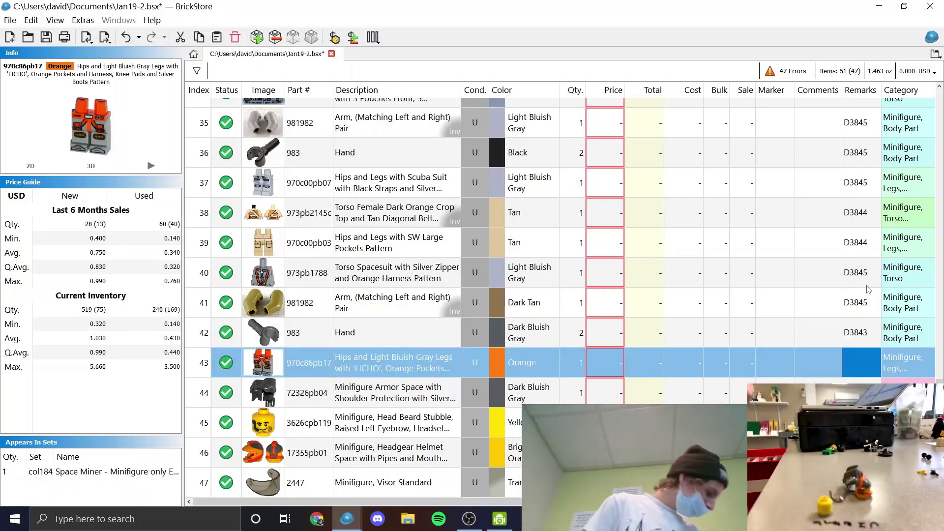
{"action": "type", "text": "D3844"}
{"action": "key", "text": "Return"}
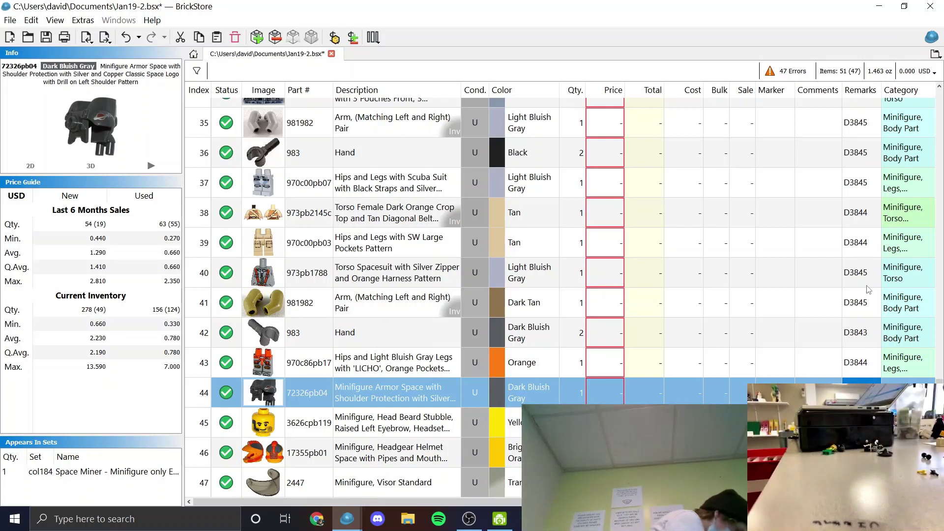
- Set the remarks of the Space Miner's armor, head, helmet and visor lots to D3843
{"action": "key", "text": "shift+Down"}
{"action": "key", "text": "shift+Down"}
{"action": "key", "text": "shift+Down"}
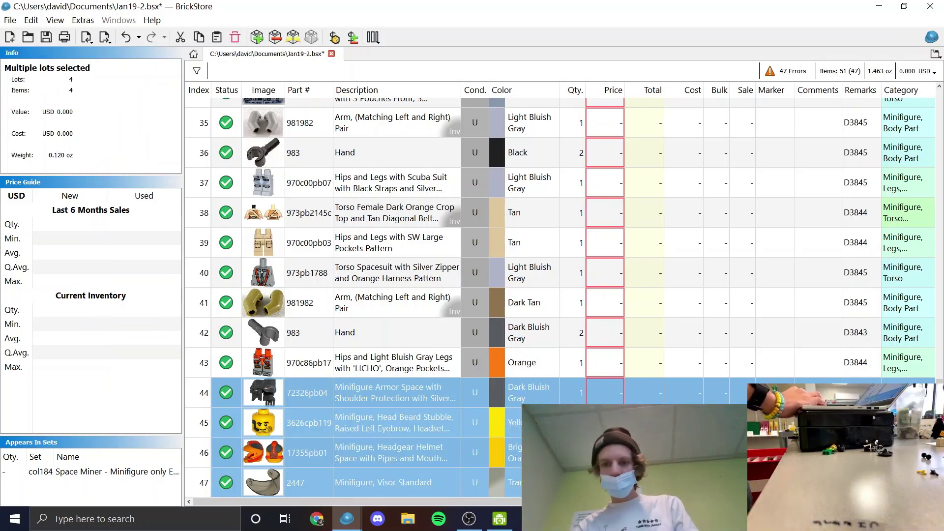
{"action": "left_click", "coordinate": [396, 453]}
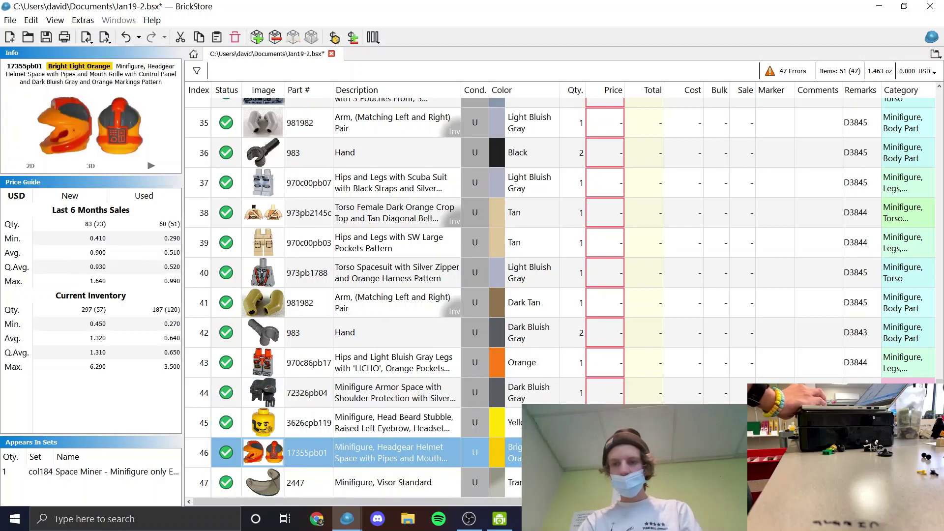
{"action": "left_click", "coordinate": [396, 452], "text": "ctrl"}
- Search the black parts for HAIR -PAT and add the used long wavy hair with center part (95225)
{"action": "key", "text": "Insert"}
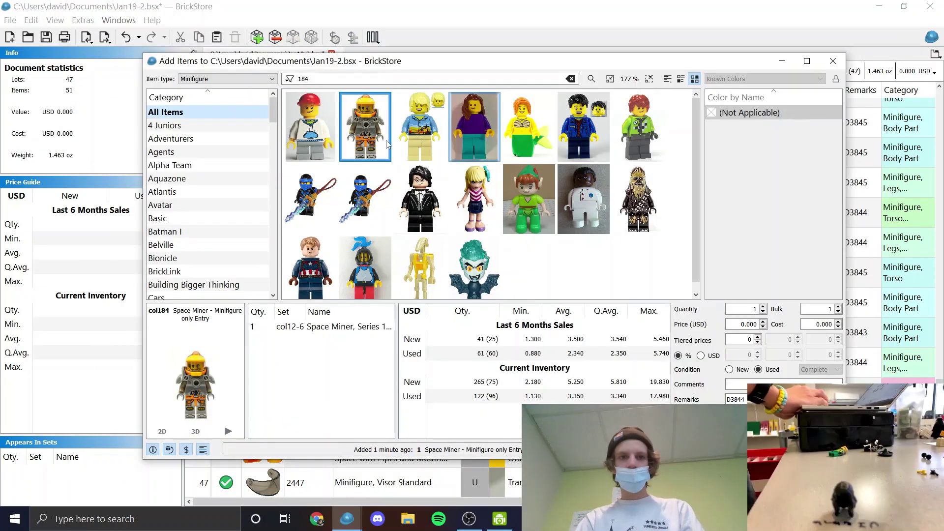
{"action": "scroll", "coordinate": [257, 80], "scroll_direction": "down", "scroll_amount": 2}
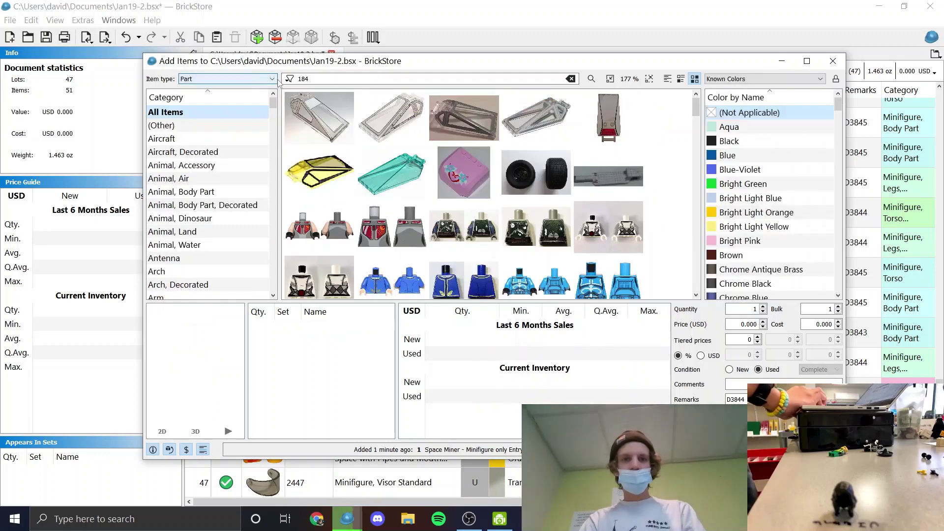
{"action": "left_click", "coordinate": [314, 79]}
{"action": "type", "text": "HAIR"}
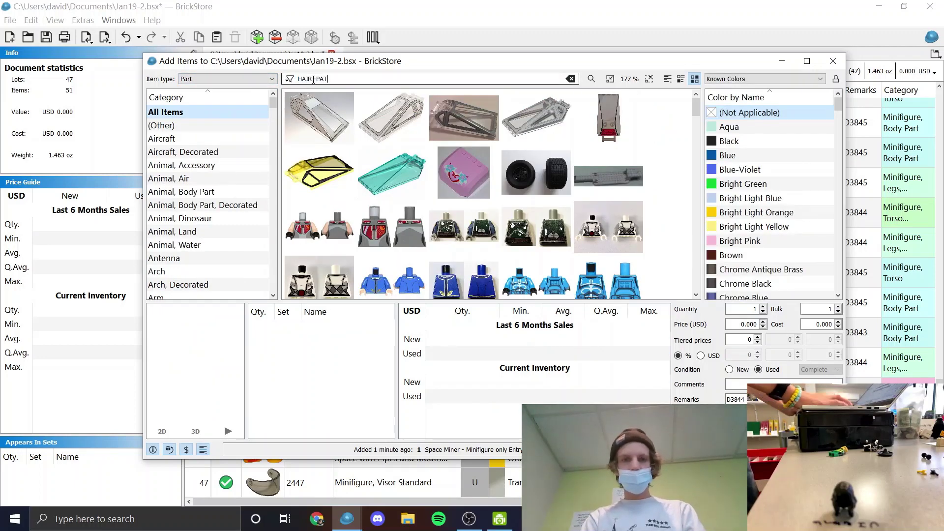
{"action": "type", "text": " -PAT"}
{"action": "left_click", "coordinate": [760, 141]}
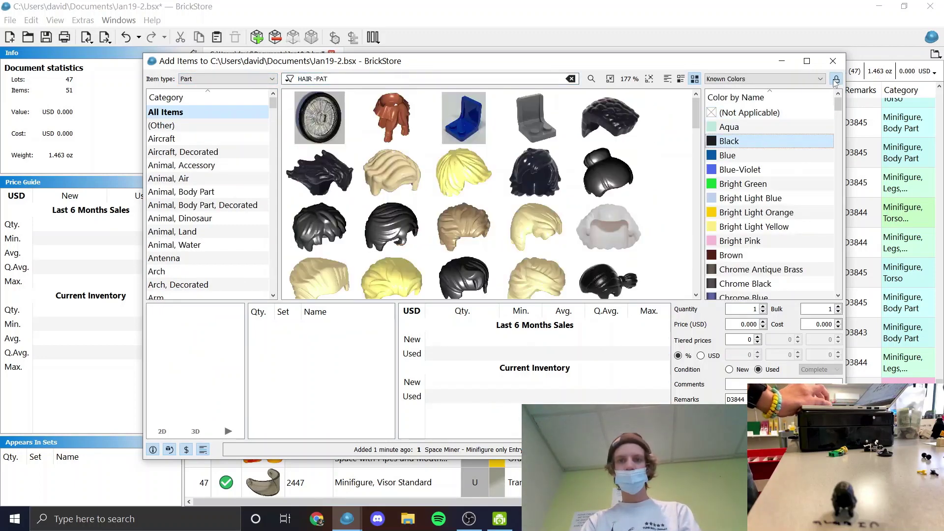
{"action": "scroll", "coordinate": [668, 151], "scroll_direction": "down", "scroll_amount": 6}
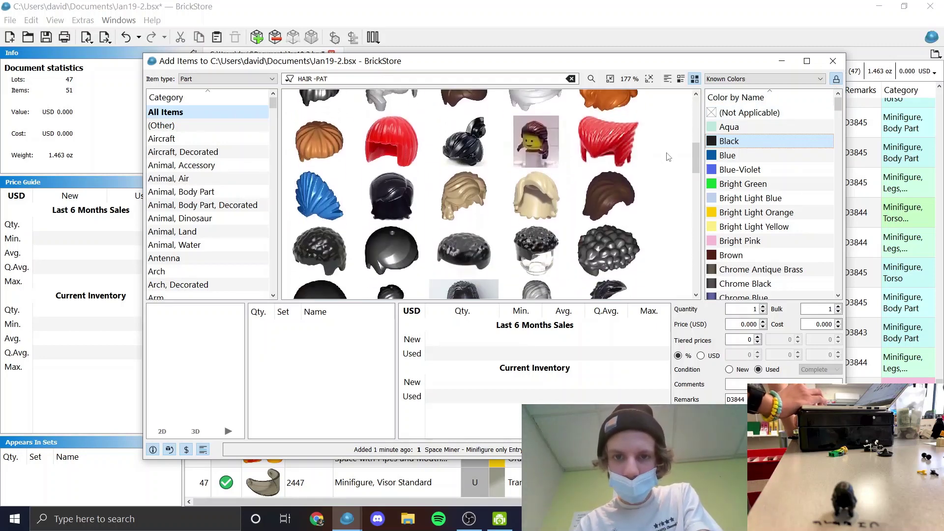
{"action": "left_click", "coordinate": [536, 210]}
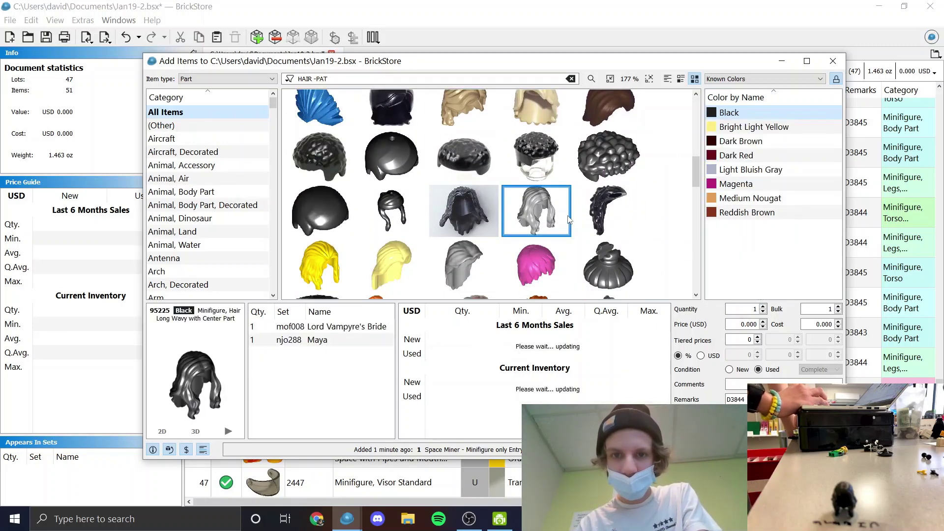
{"action": "key", "text": "Return"}
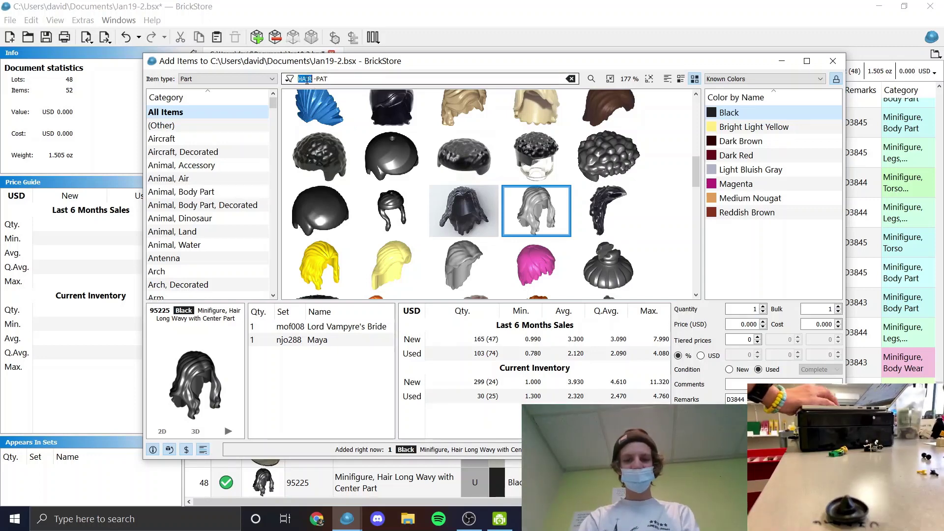
- Search the black parts for HEADGEAR PAT SOM and add the used Mexican sombrero with silver ornate trim (90307pb03)
{"action": "type", "text": "R"}
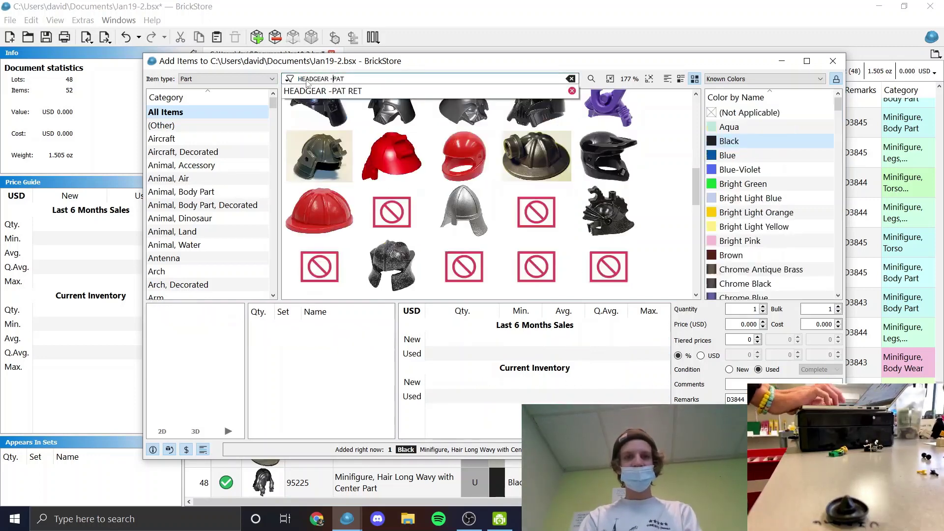
{"action": "scroll", "coordinate": [655, 226], "scroll_direction": "down", "scroll_amount": 10}
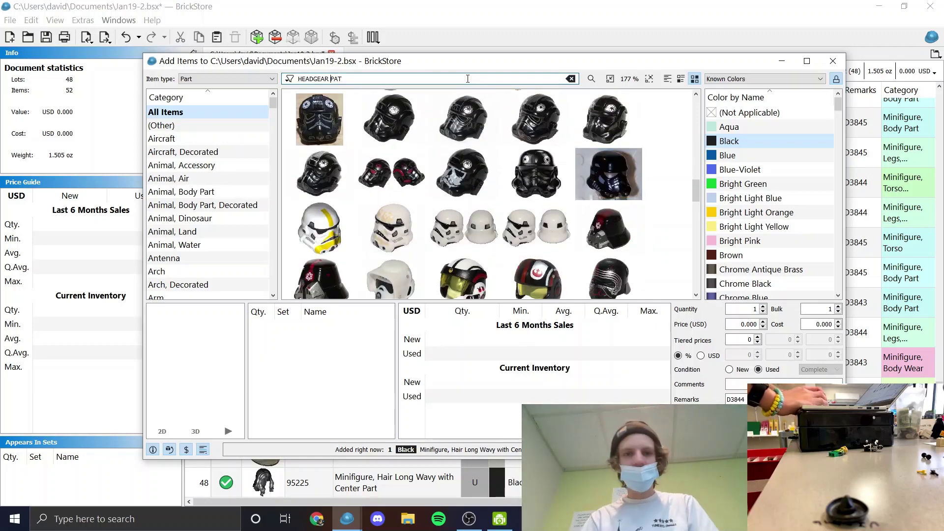
{"action": "type", "text": "SOMV"}
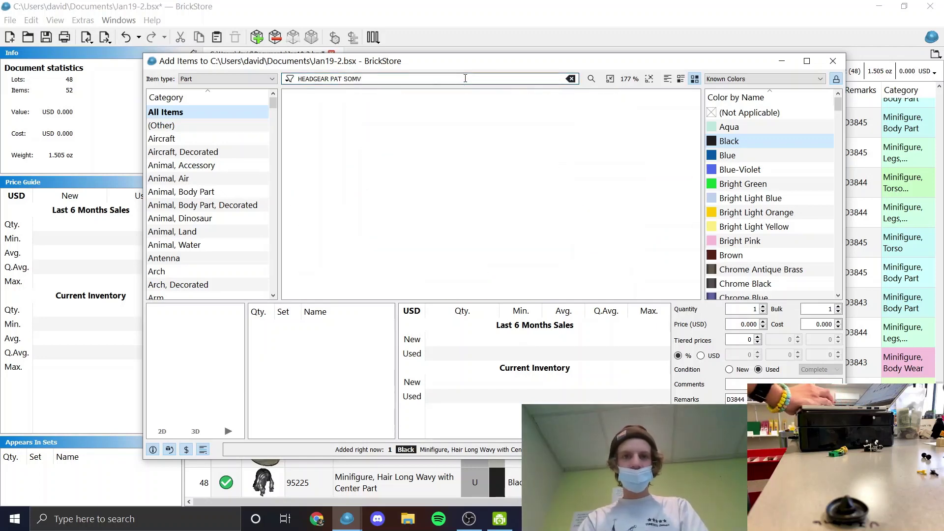
{"action": "key", "text": "BackSpace"}
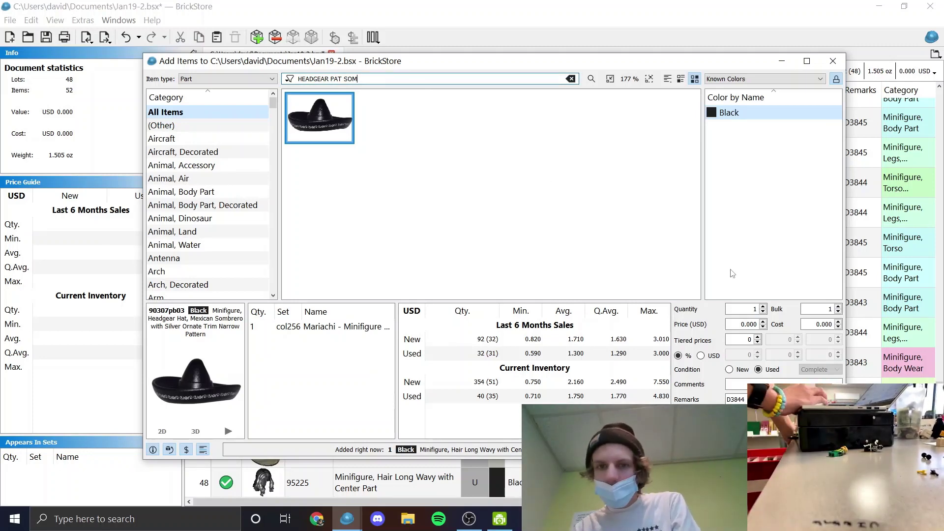
{"action": "double_click", "coordinate": [332, 104]}
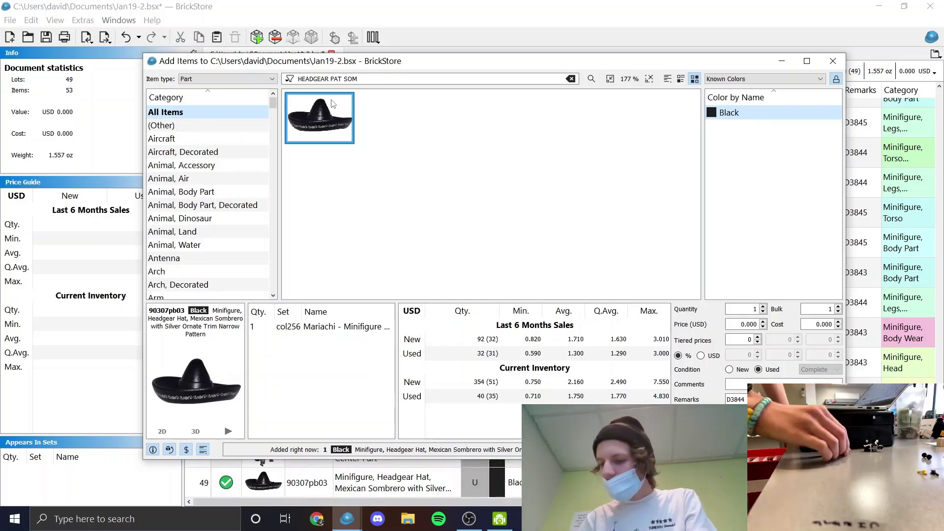
{"action": "key", "text": "Escape"}
- Search the minifigures for SKELETO, pick the Skeleton Guy (col221) and open the inventory of its set col14-11
{"action": "key", "text": "Insert"}
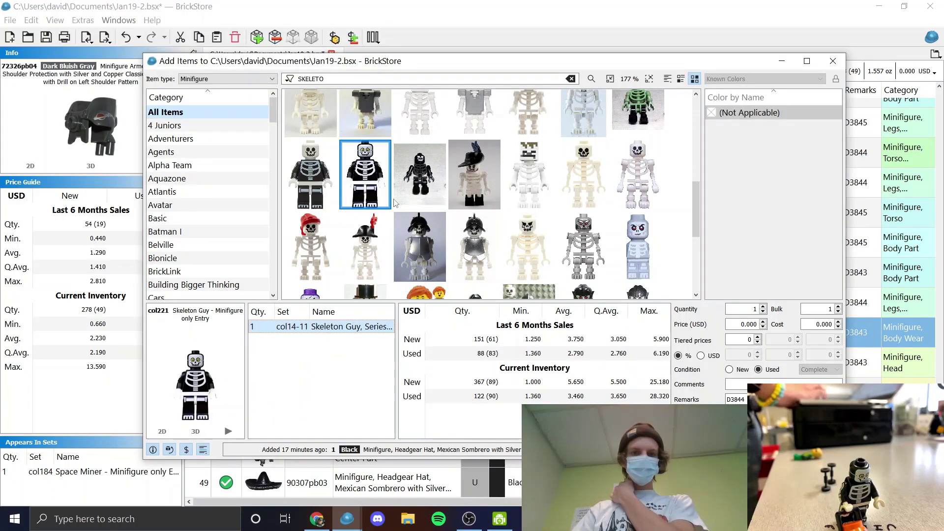
{"action": "double_click", "coordinate": [357, 326]}
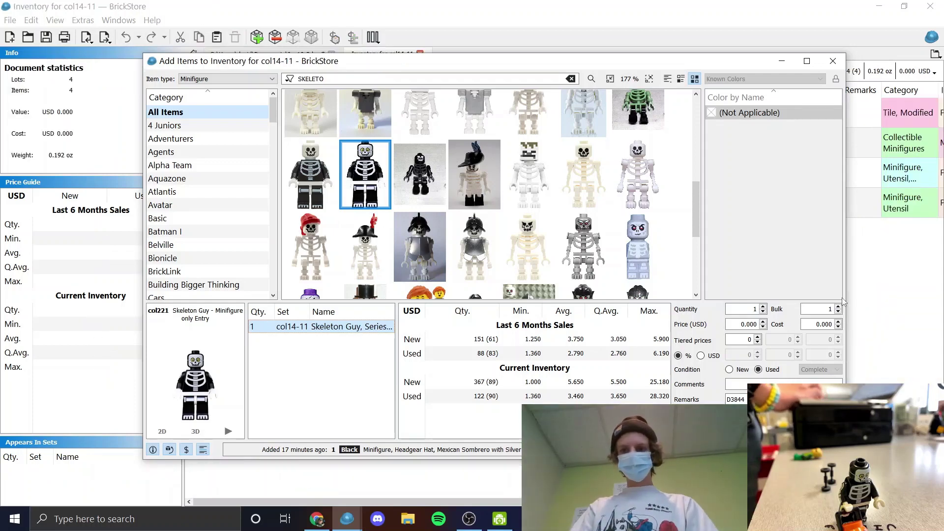
{"action": "key", "text": "Escape"}
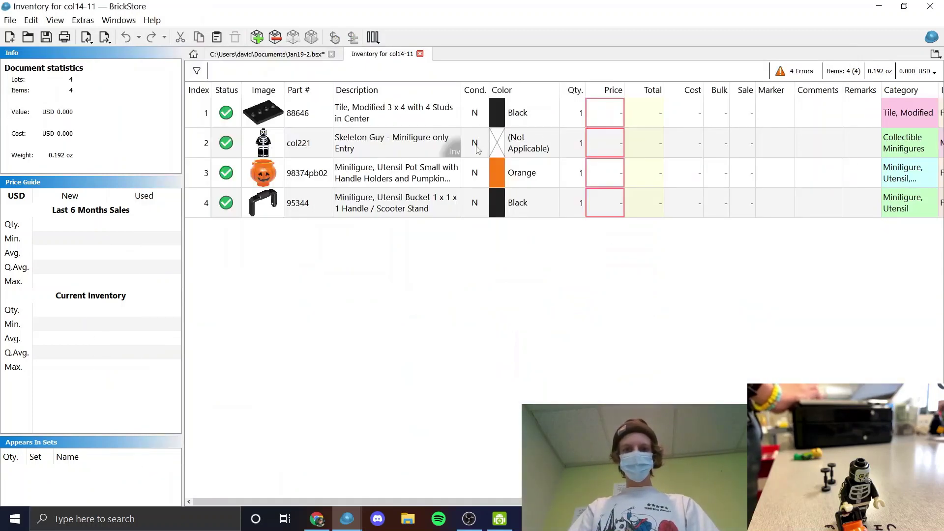
- Delete the black 3 x 4 modified tile from the col14-11 inventory and set the condition of the remaining lots to Used
{"action": "left_click", "coordinate": [469, 116]}
{"action": "key", "text": "Delete"}
{"action": "key", "text": "ctrl+a"}
{"action": "right_click", "coordinate": [467, 121]}
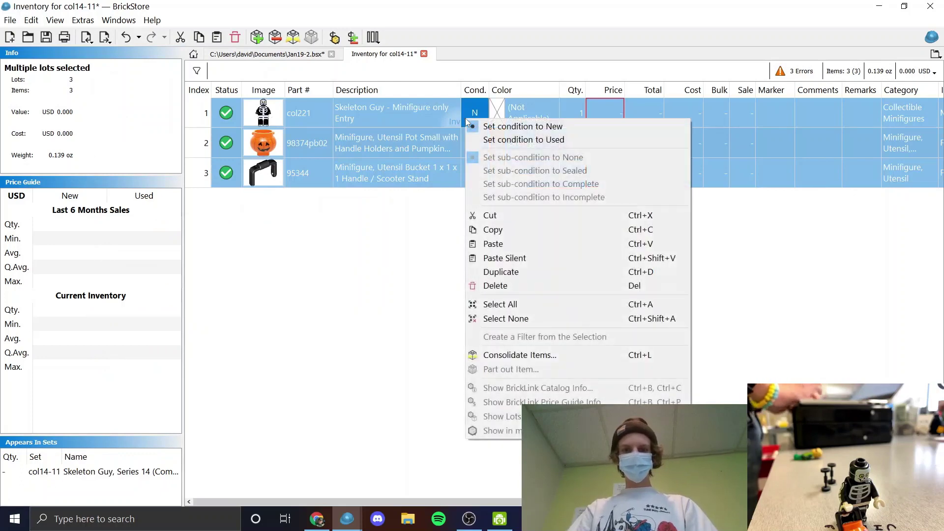
{"action": "left_click", "coordinate": [515, 141]}
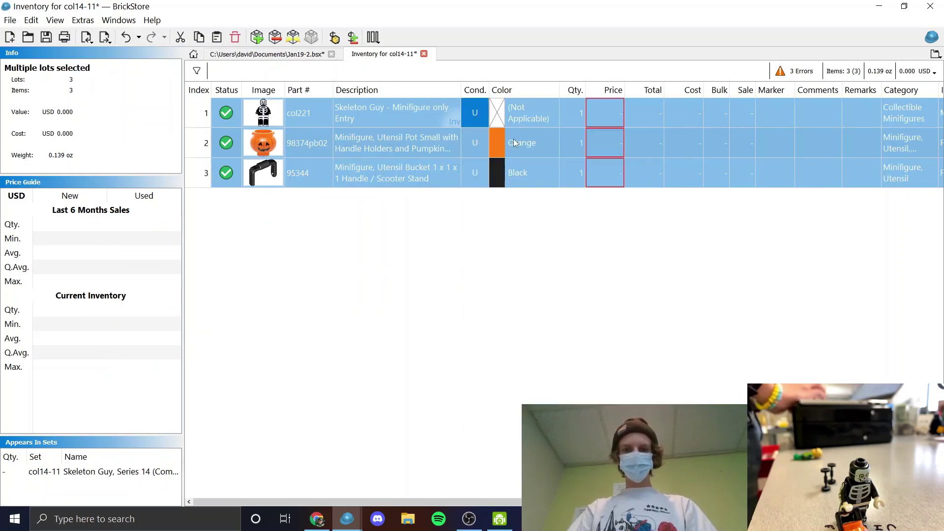
- Part out the Skeleton Guy minifigure into the current document, replacing its lot
{"action": "double_click", "coordinate": [447, 120]}
{"action": "left_click", "coordinate": [560, 314]}
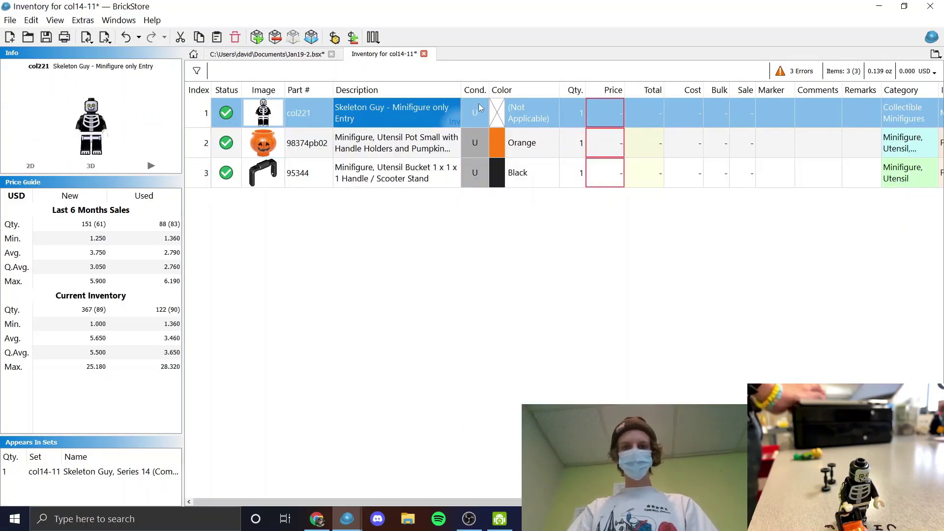
{"action": "left_click", "coordinate": [458, 122]}
{"action": "left_click", "coordinate": [472, 275]}
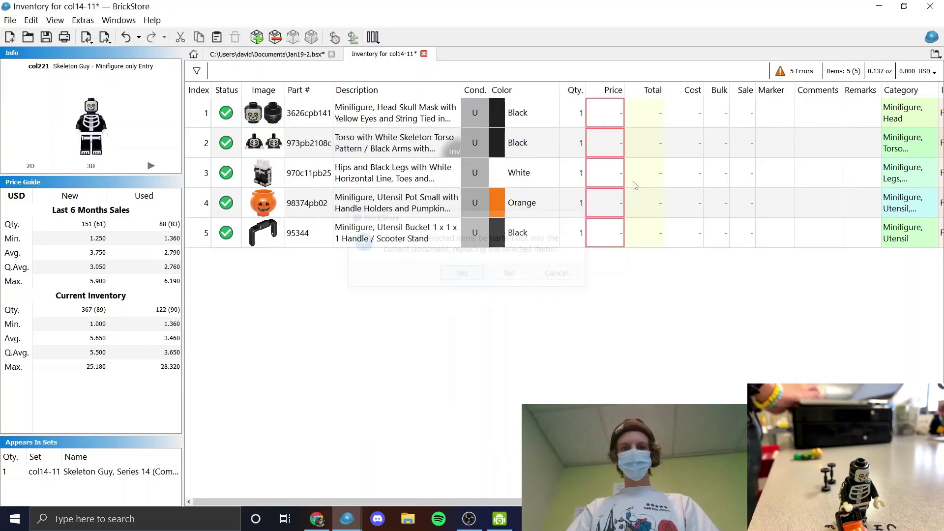
- Set the remarks of all five lots in the col14-11 inventory to D3845
{"action": "left_click_drag", "start_coordinate": [848, 111], "coordinate": [851, 224]}
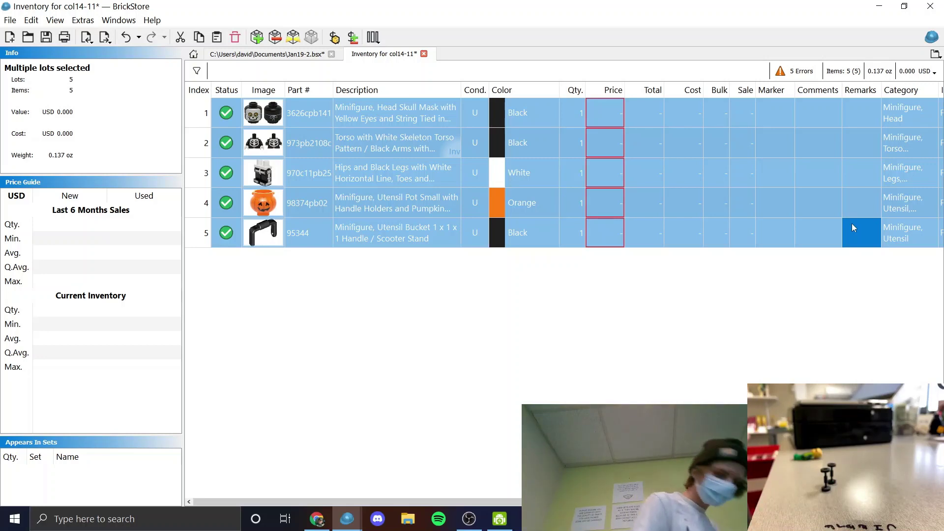
{"action": "type", "text": "D3845"}
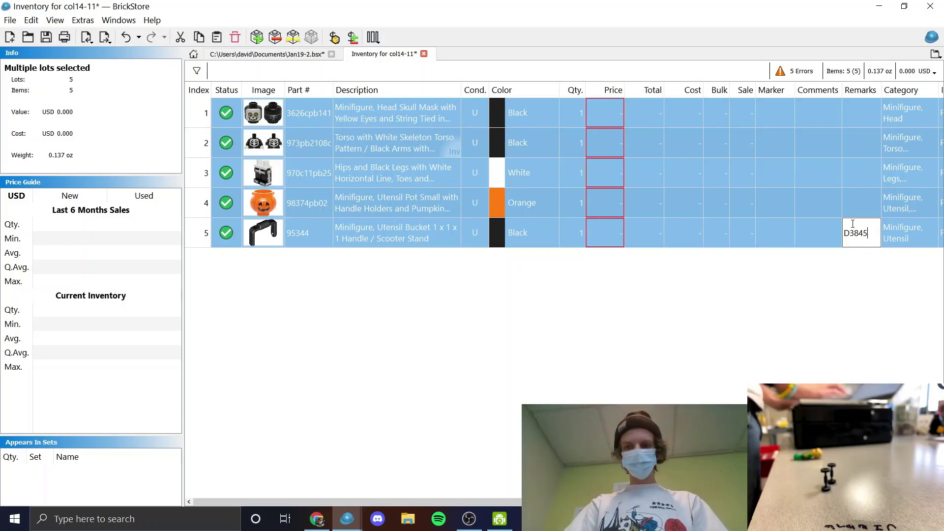
{"action": "key", "text": "Return"}
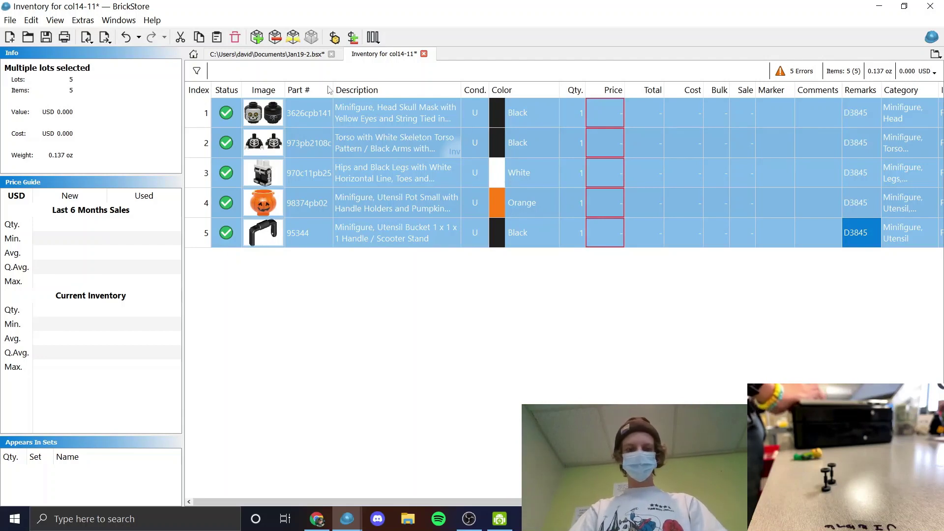
- Copy the five col14-11 lots into the Jan19-2 document
{"action": "key", "text": "Delete"}
{"action": "left_click", "coordinate": [305, 55]}
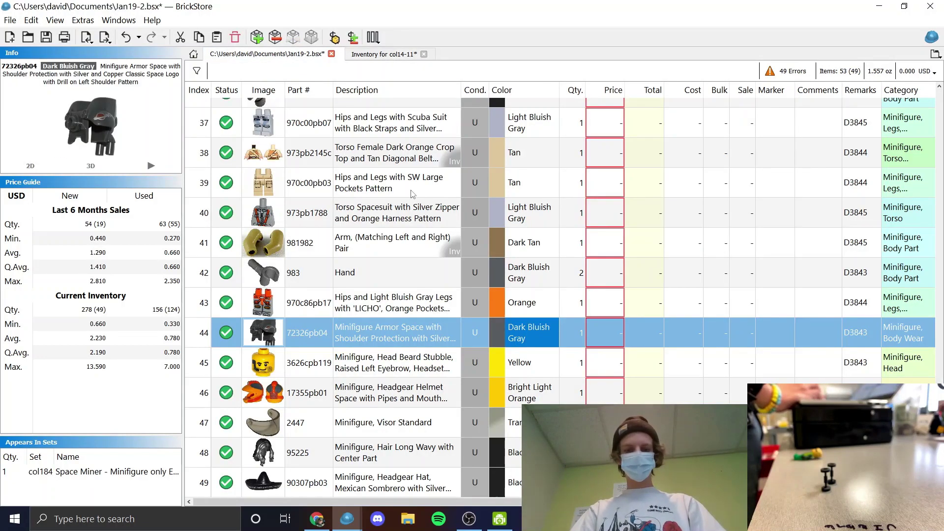
{"action": "key", "text": "ctrl+v"}
{"action": "left_click", "coordinate": [540, 278]}
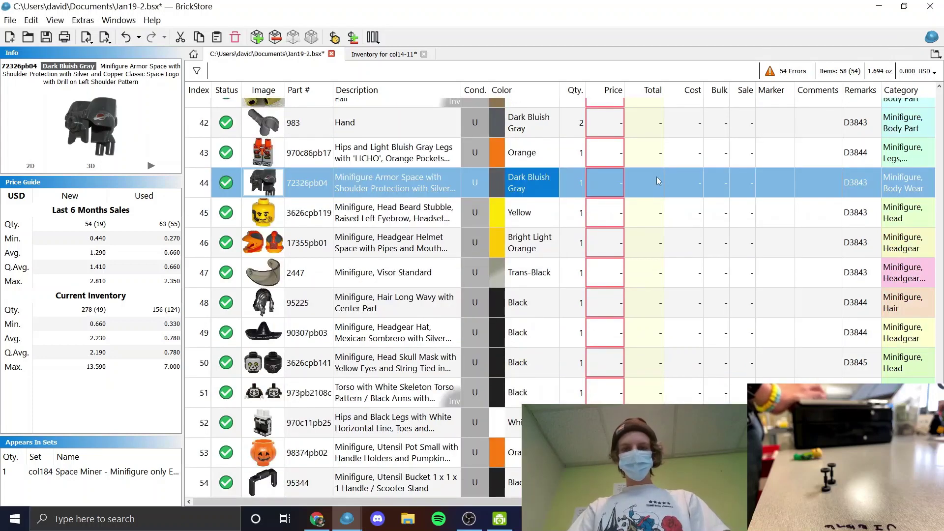
- Find the wheel's part number by searching parts for "-PAT WHEEL" in Blue and selecting the skateboard deck with wheels
{"action": "left_click", "coordinate": [649, 191]}
{"action": "key", "text": "Insert"}
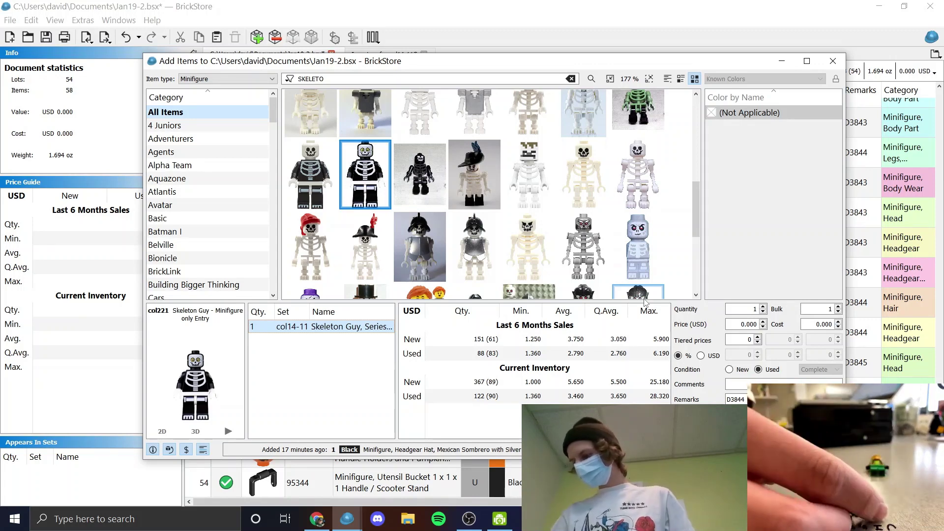
{"action": "left_click", "coordinate": [266, 79]}
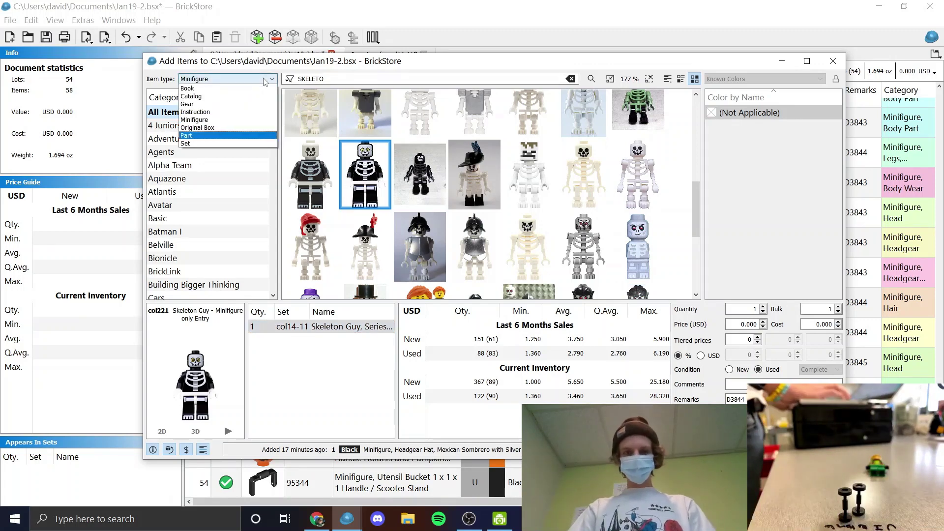
{"action": "left_click", "coordinate": [207, 133]}
{"action": "double_click", "coordinate": [338, 78]}
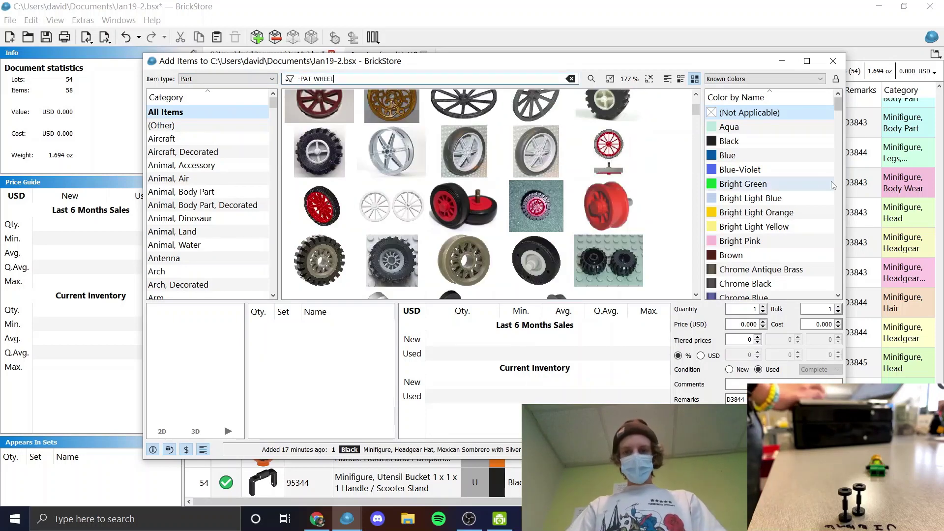
{"action": "left_click", "coordinate": [748, 155]}
{"action": "left_click", "coordinate": [833, 79]}
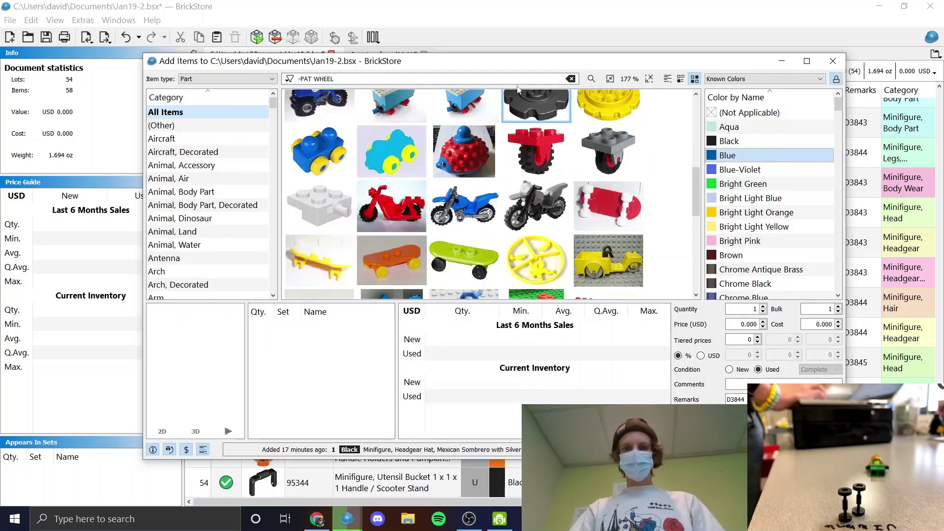
{"action": "left_click", "coordinate": [505, 78]}
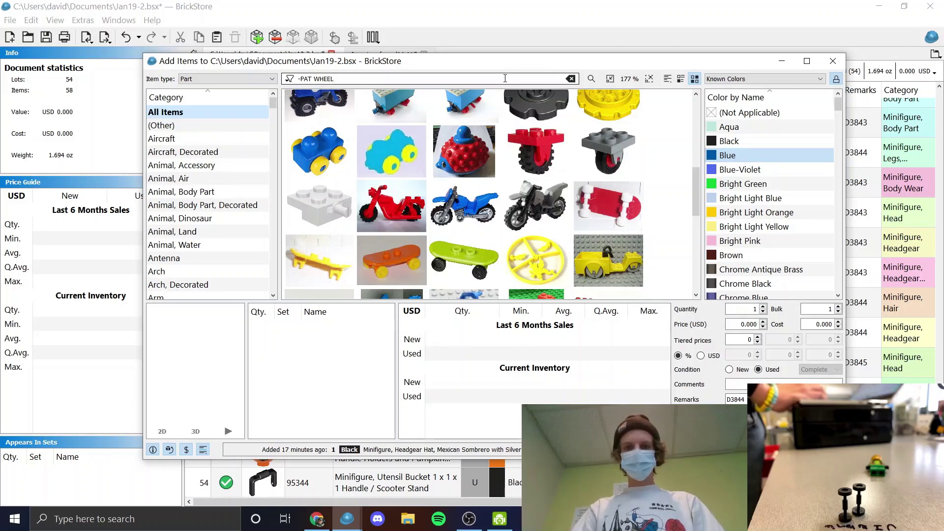
{"action": "left_click", "coordinate": [474, 245]}
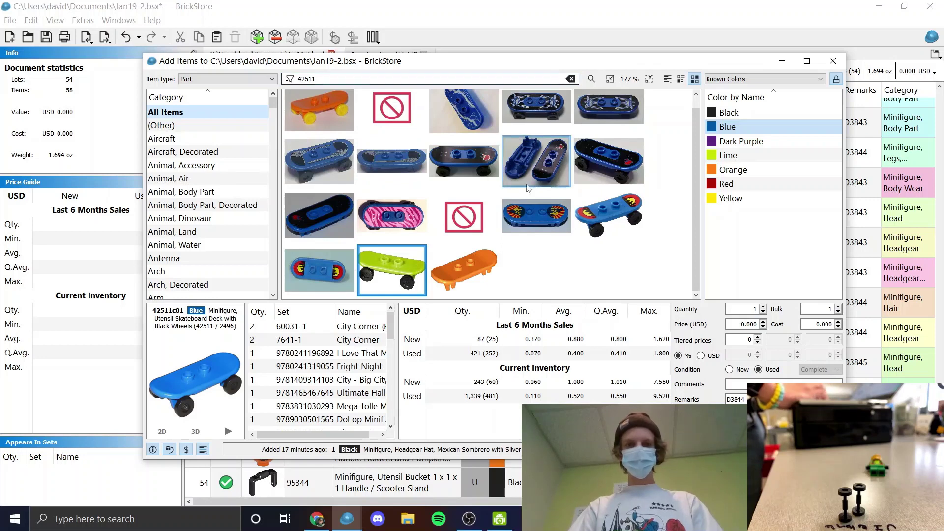
- Look up part 2496 without the colour restriction and add two used black Wheel Skateboard / Trolley pieces
{"action": "double_click", "coordinate": [336, 76]}
{"action": "type", "text": "2496"}
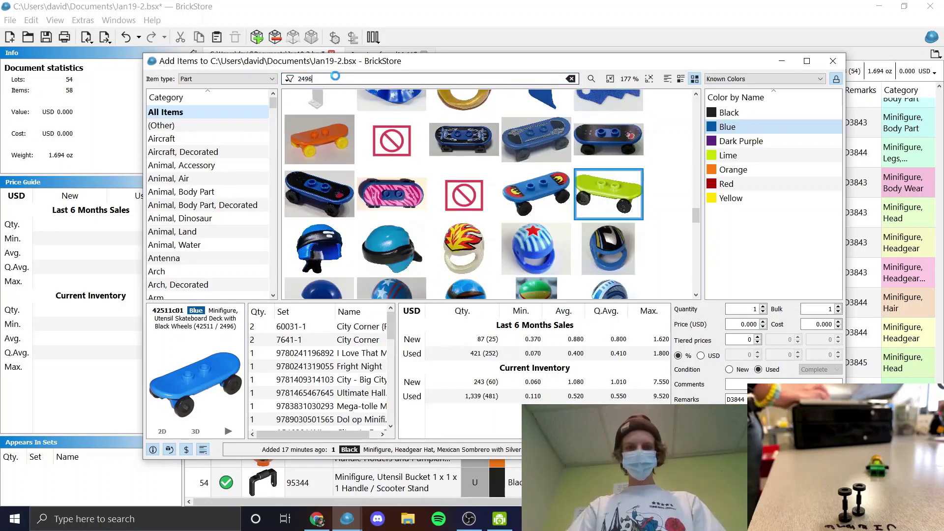
{"action": "left_click", "coordinate": [468, 173]}
{"action": "key", "text": "Up"}
{"action": "key", "text": "Left"}
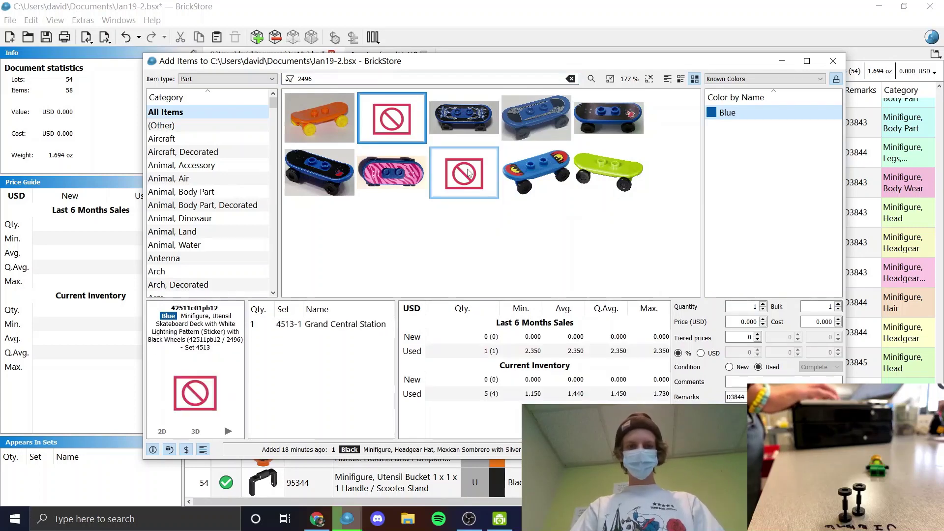
{"action": "left_click", "coordinate": [836, 79]}
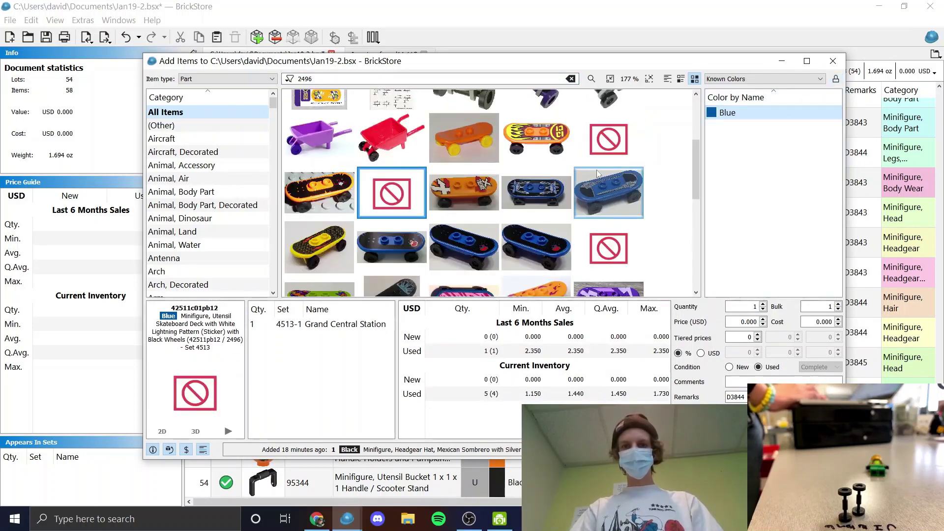
{"action": "scroll", "coordinate": [598, 173], "scroll_direction": "down", "scroll_amount": 5}
{"action": "left_click", "coordinate": [638, 234]}
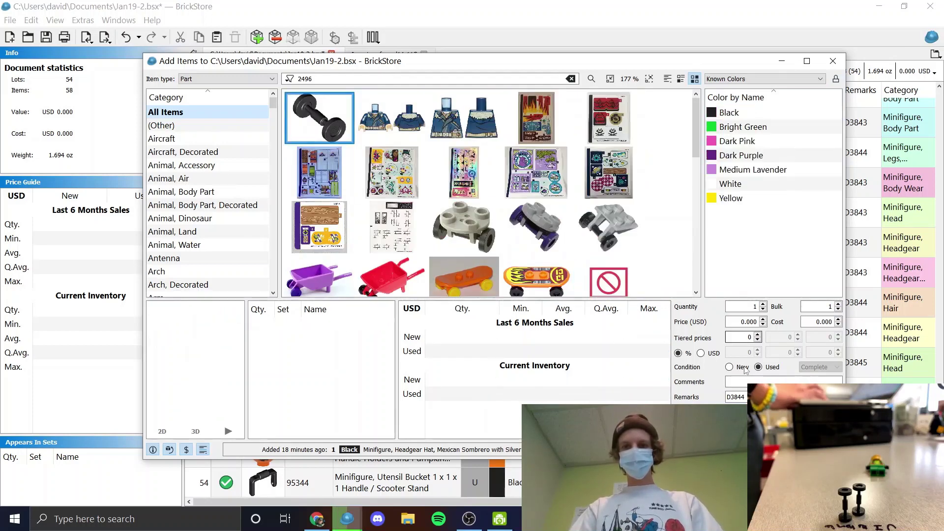
{"action": "double_click", "coordinate": [744, 306]}
{"action": "key", "text": "Return"}
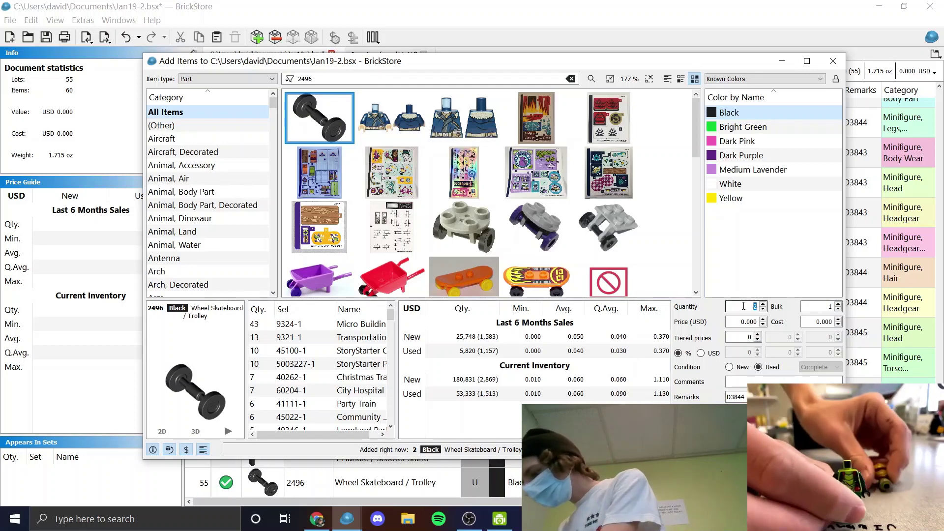
- Search parts for "DARK GREEN ARMS" restricted to Lime and add the Ninjago Snake torso with red vials at quantity 2
{"action": "left_click", "coordinate": [434, 80]}
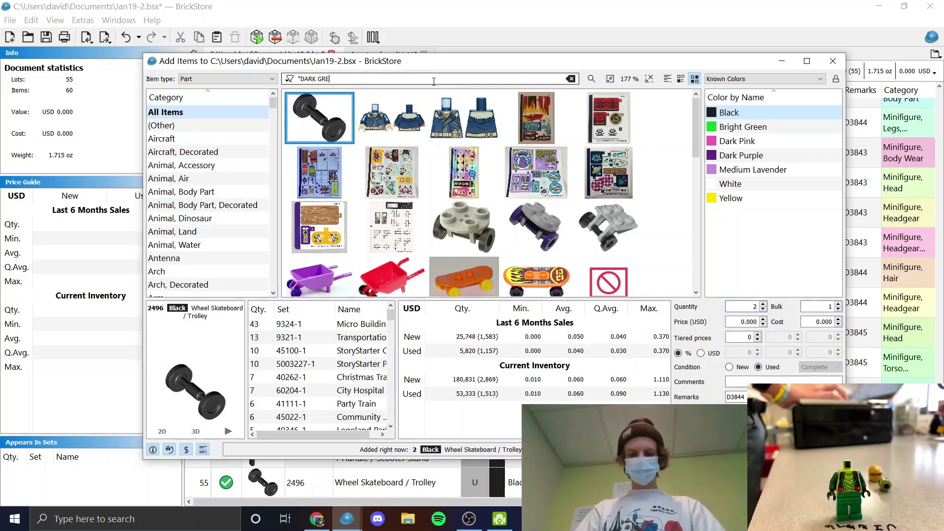
{"action": "type", "text": "\"DARK GREEN ARMS\""}
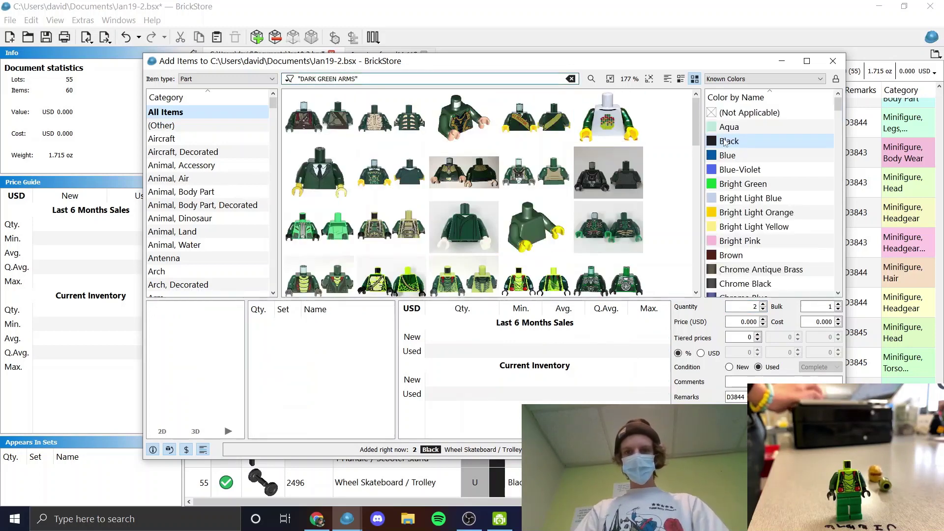
{"action": "scroll", "coordinate": [762, 158], "scroll_direction": "down", "scroll_amount": 15}
{"action": "key", "text": "Down"}
{"action": "key", "text": "Down"}
{"action": "key", "text": "Down"}
{"action": "key", "text": "Down"}
{"action": "key", "text": "Down"}
{"action": "key", "text": "Down"}
{"action": "key", "text": "Down"}
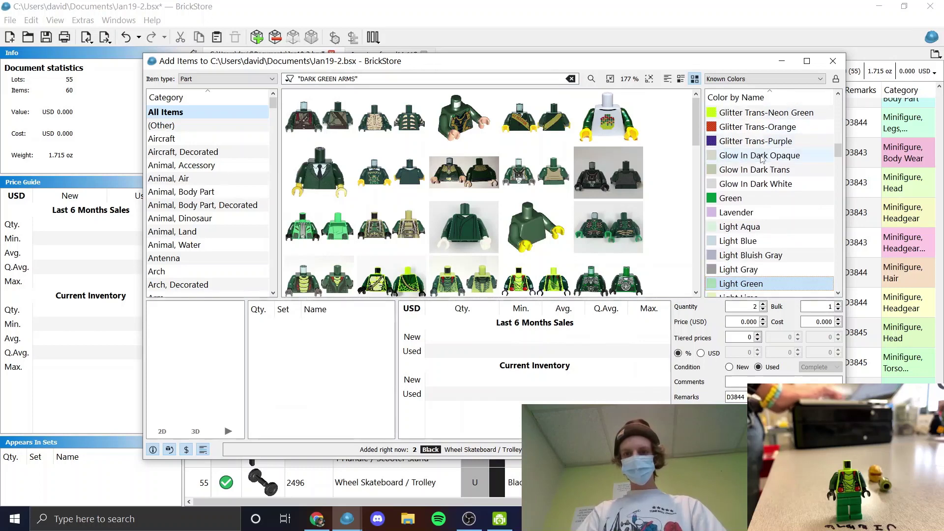
{"action": "scroll", "coordinate": [761, 159], "scroll_direction": "down", "scroll_amount": 3}
{"action": "left_click", "coordinate": [757, 241]}
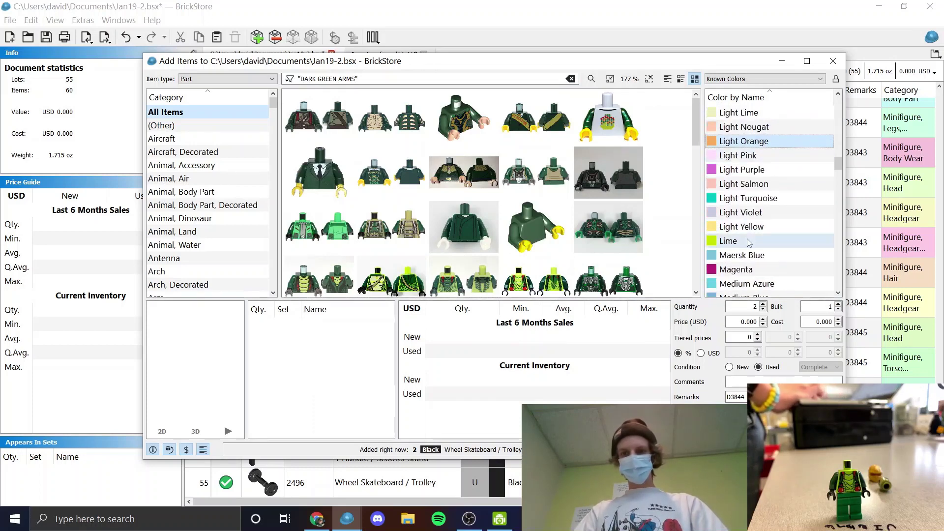
{"action": "left_click", "coordinate": [836, 80]}
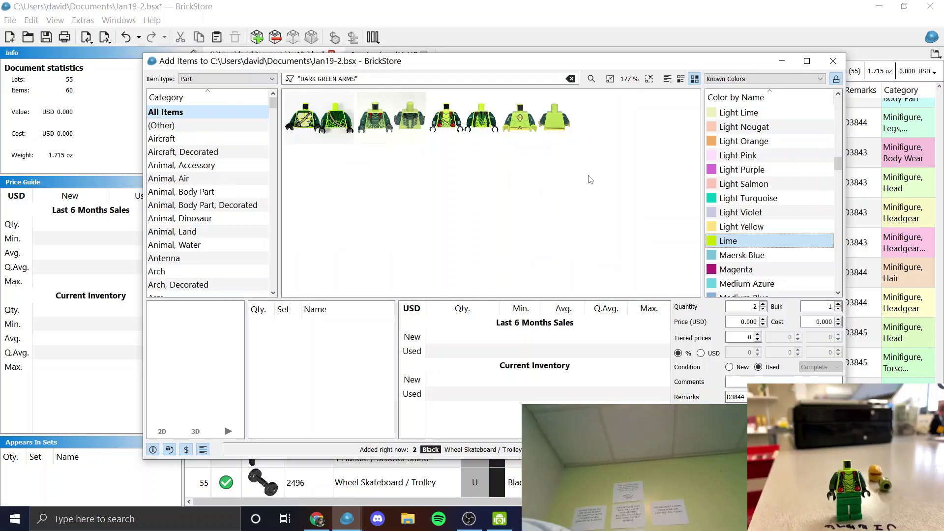
{"action": "left_click", "coordinate": [464, 118]}
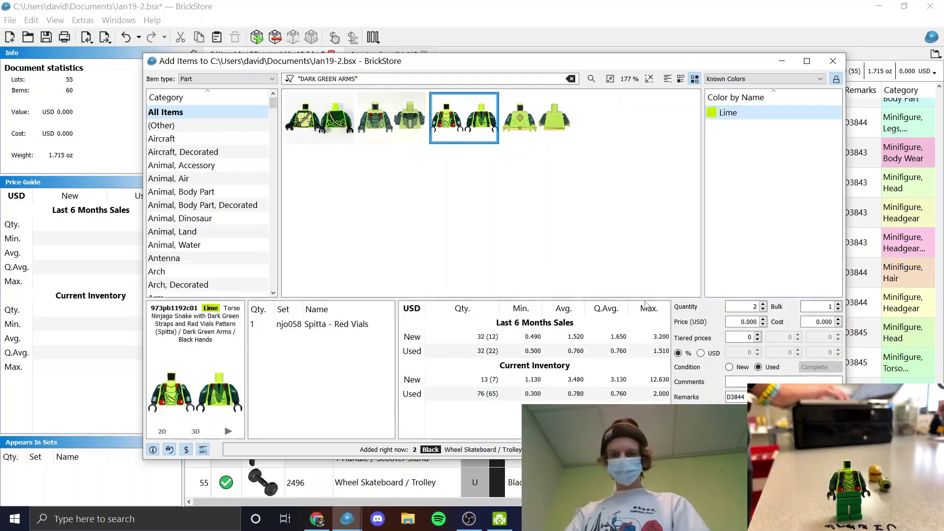
{"action": "key", "text": "Return"}
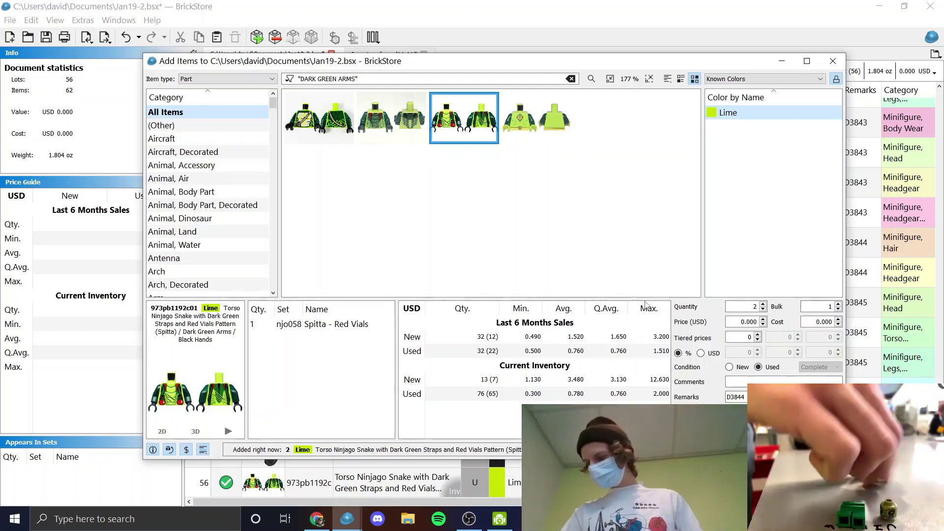
- Search parts for "LEGS MONO" and add the plain monochrome Hips and Legs in Green at quantity 2
{"action": "triple_click", "coordinate": [379, 74]}
{"action": "type", "text": "LEGS MONO"}
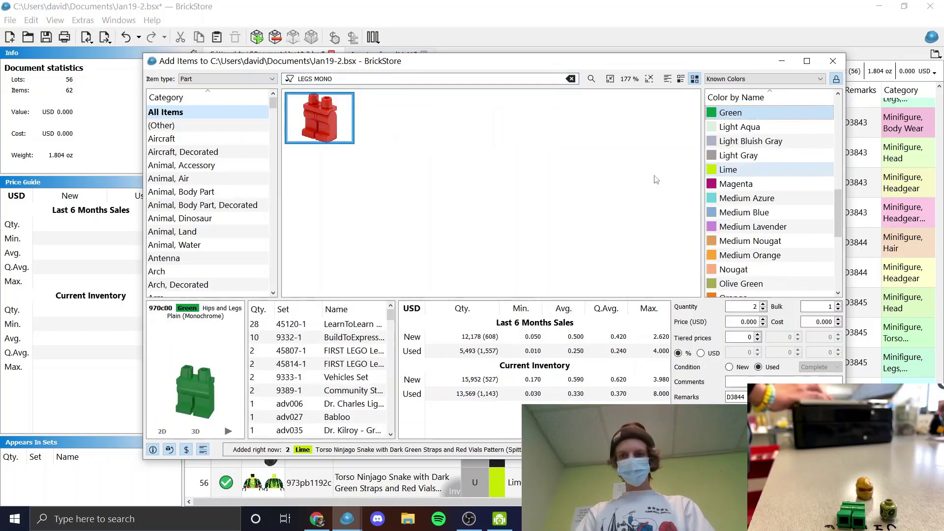
{"action": "key", "text": "Return"}
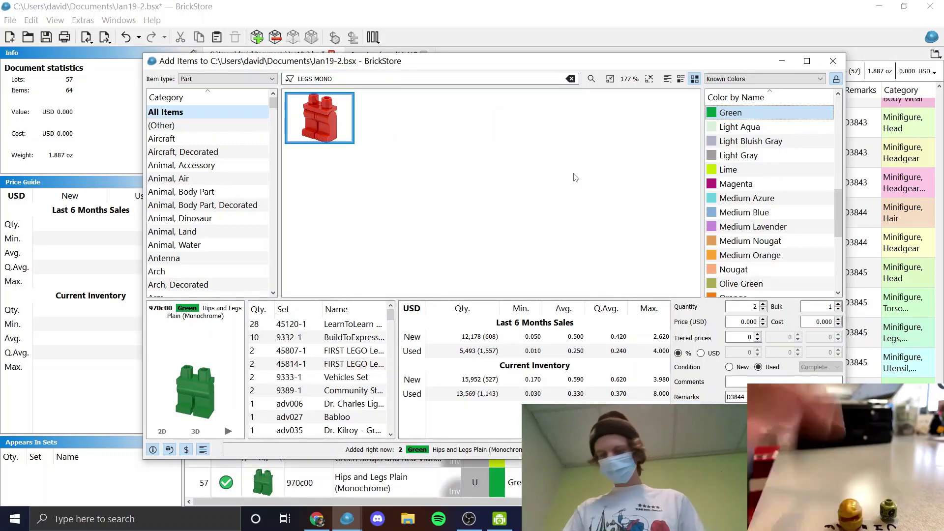
- Search parts for "HEADGEAR" and add one Ninjago Wrap headgear in Pearl Gold, finishing the item entry
{"action": "double_click", "coordinate": [417, 79]}
{"action": "type", "text": "HEADGEAR"}
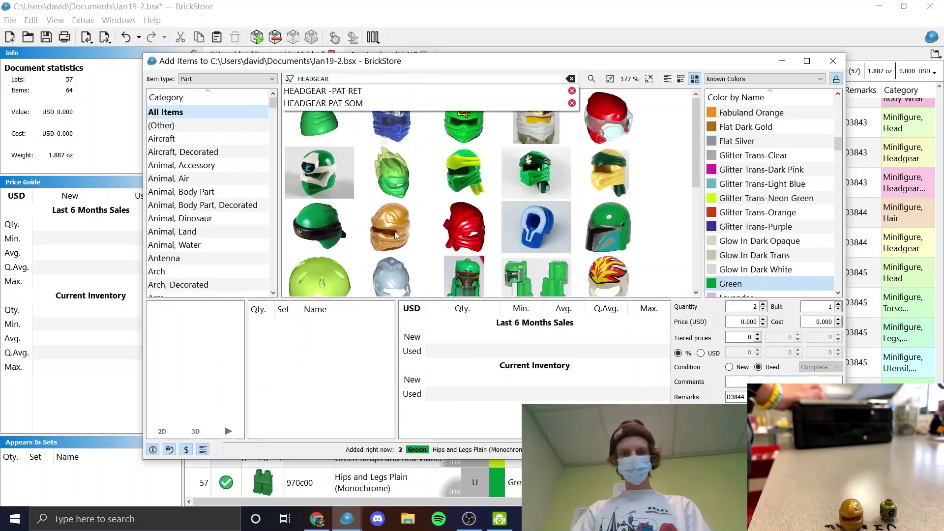
{"action": "left_click", "coordinate": [394, 231]}
{"action": "left_click", "coordinate": [737, 184]}
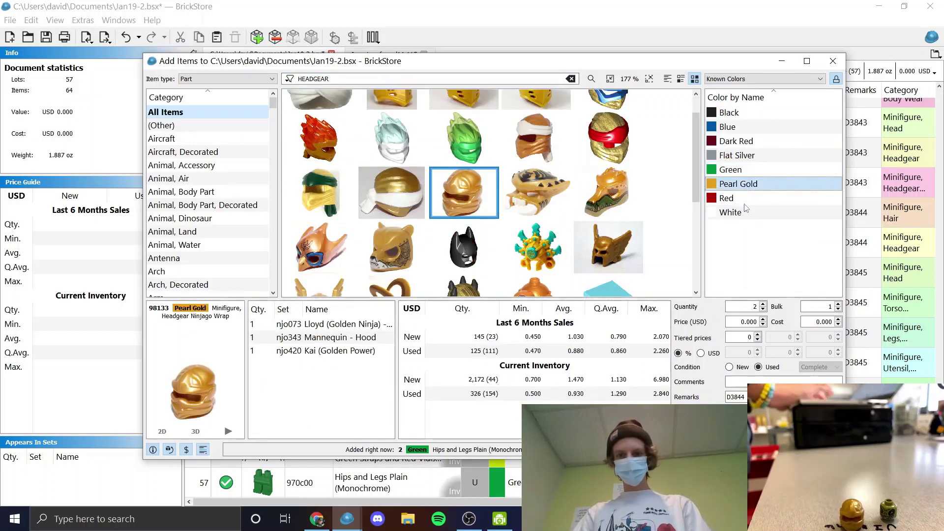
{"action": "key", "text": "Return"}
{"action": "key", "text": "Escape"}
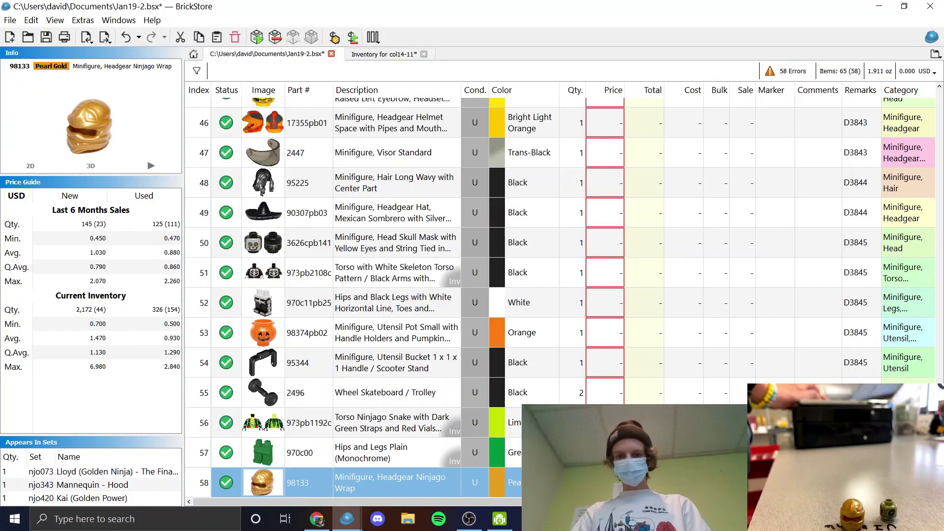
- Set the quantities of the lime Ninjago Snake torso and the green plain legs to 1 each
{"action": "left_click", "coordinate": [374, 393]}
{"action": "left_click", "coordinate": [373, 422]}
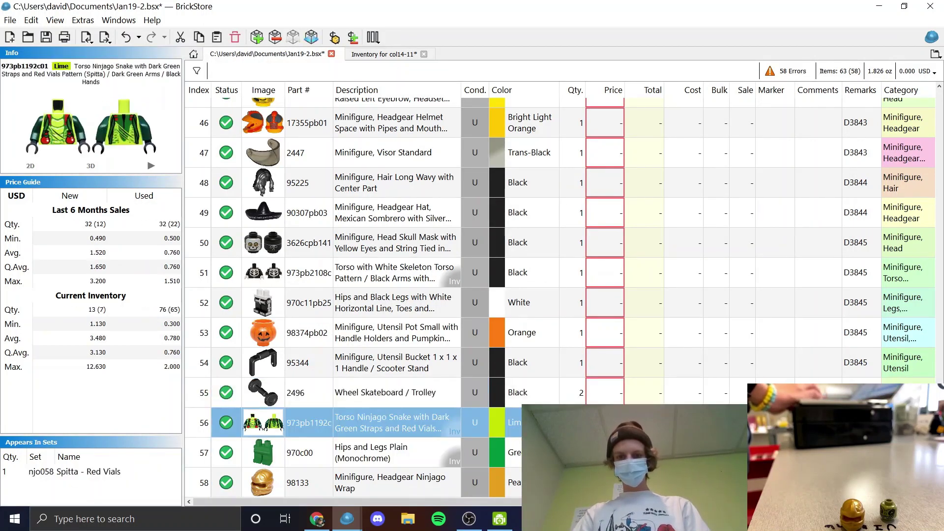
{"action": "key", "text": "Escape"}
- Set the quantity of the existing olive green dual-sided Chima Crocodile head lot to 2
{"action": "key", "text": "Insert"}
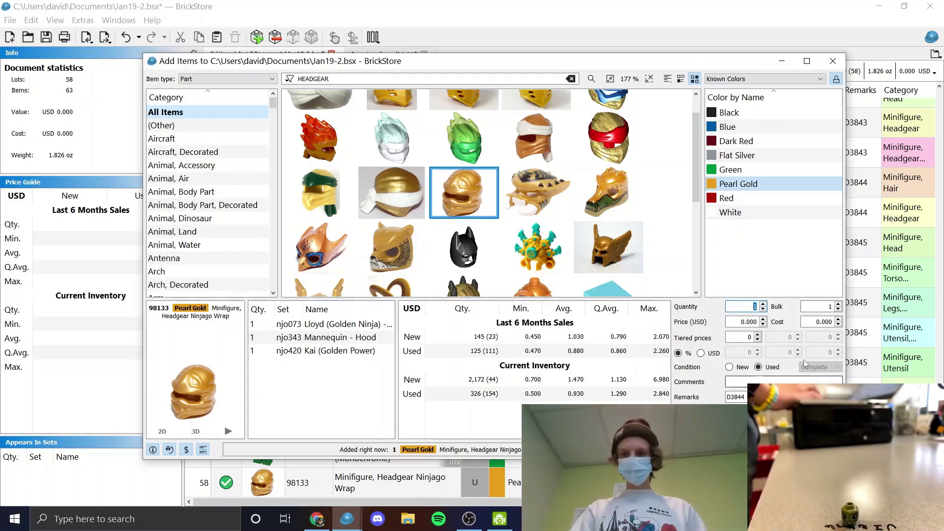
{"action": "key", "text": "Escape"}
{"action": "scroll", "coordinate": [742, 282], "scroll_direction": "up", "scroll_amount": 6}
{"action": "scroll", "coordinate": [741, 281], "scroll_direction": "up", "scroll_amount": 6}
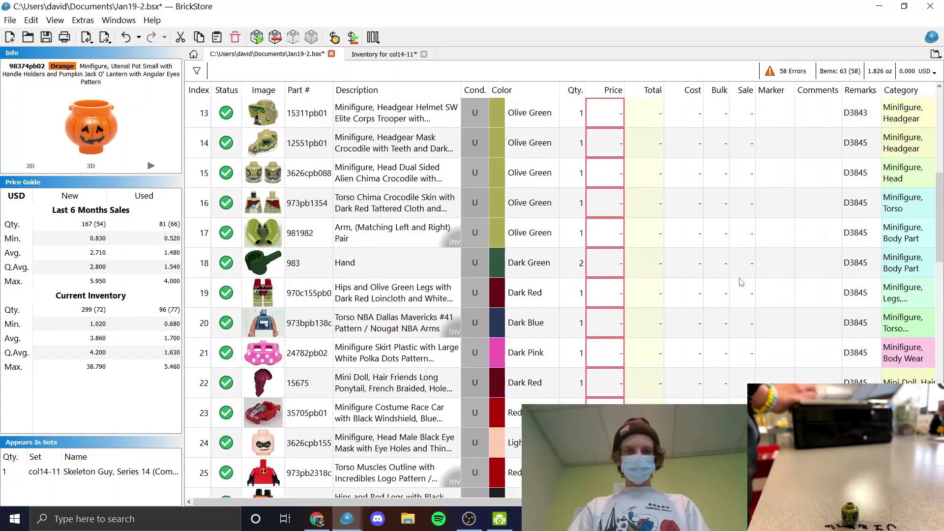
{"action": "left_click", "coordinate": [574, 274]}
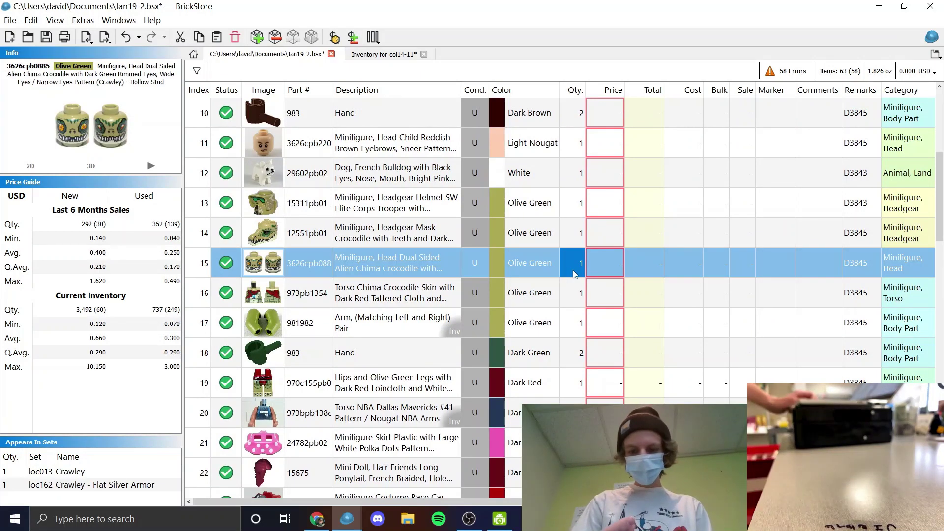
{"action": "type", "text": "2"}
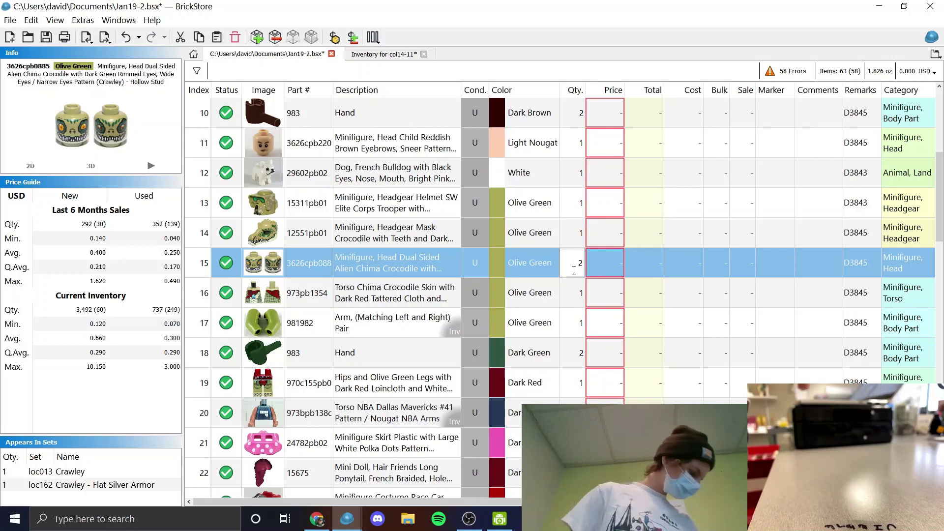
{"action": "key", "text": "Return"}
- Price all lots from the price guide's Current Inventory Average and sort the document by price
{"action": "key", "text": "ctrl+a"}
{"action": "key", "text": "ctrl+g"}
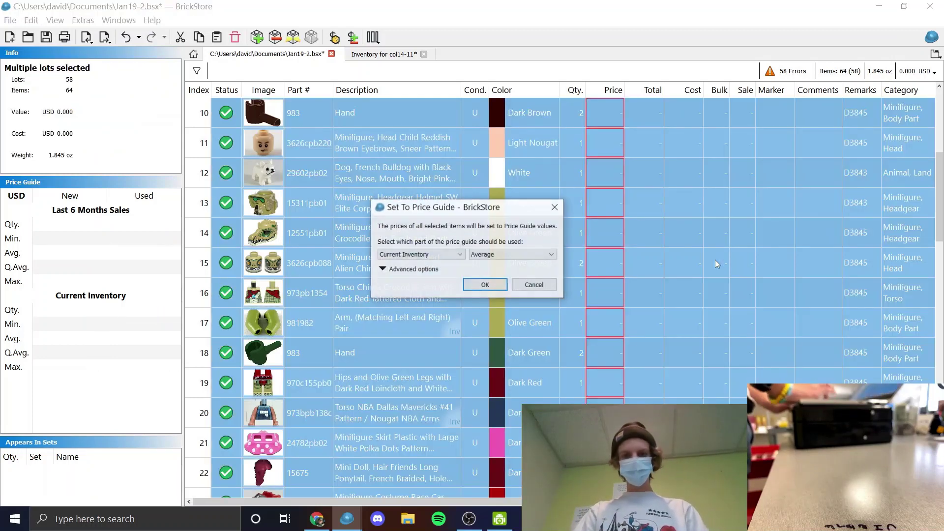
{"action": "left_click", "coordinate": [484, 285]}
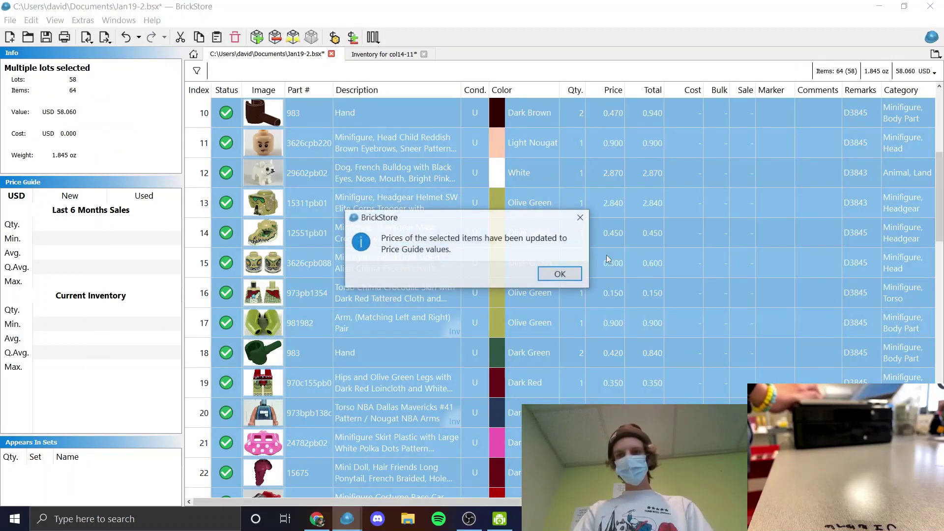
{"action": "left_click", "coordinate": [563, 277]}
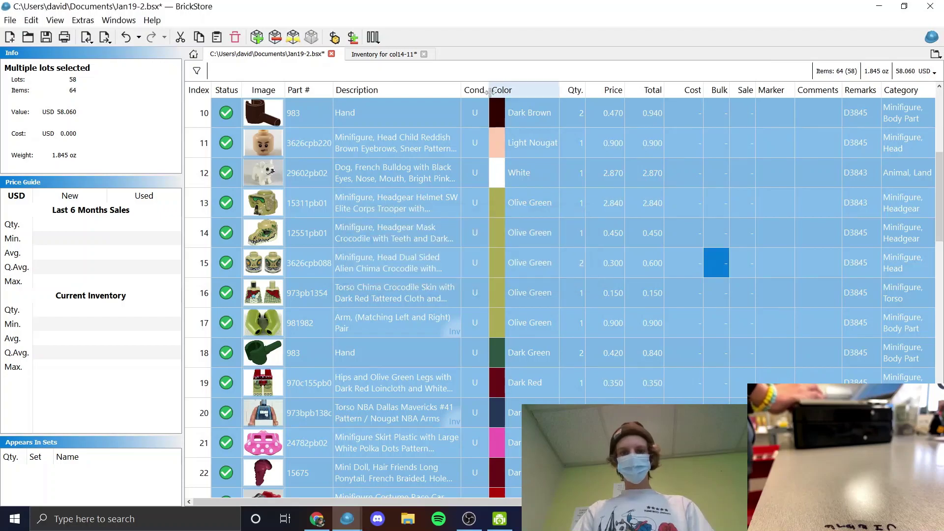
{"action": "left_click", "coordinate": [606, 91]}
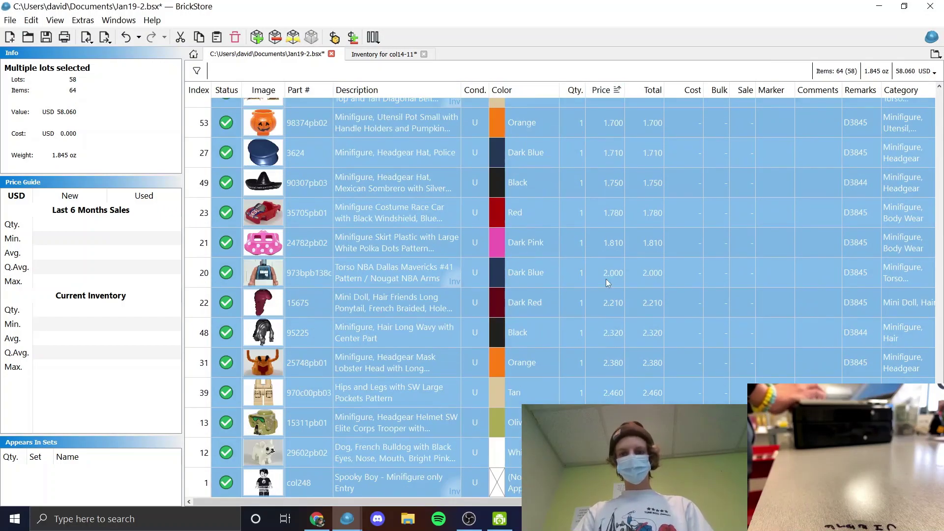
{"action": "left_click", "coordinate": [606, 482]}
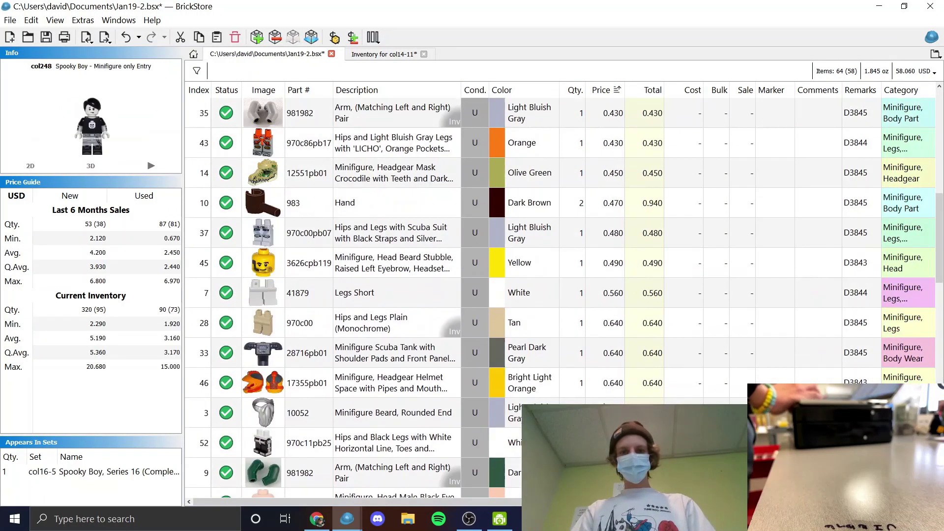
- Save the document and export all its lots for BrickLink mass upload, opening the Mass Inventory Upload page
{"action": "key", "text": "ctrl+a"}
{"action": "key", "text": "ctrl+s"}
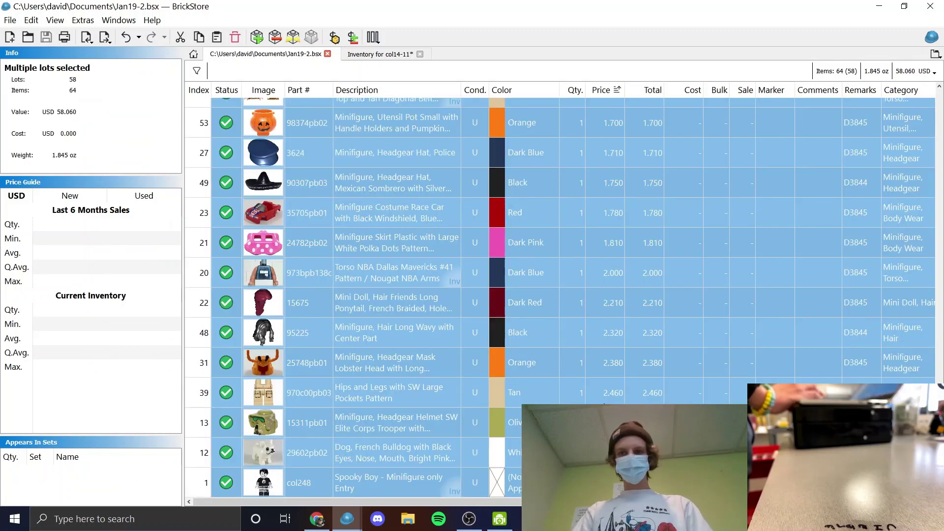
{"action": "key", "text": "ctrl+e"}
{"action": "key", "text": "ctrl+u"}
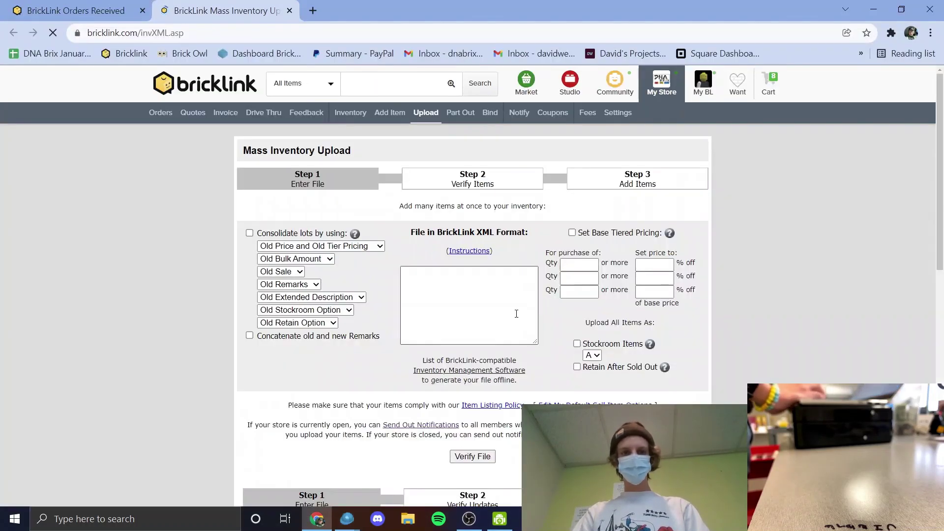
- Paste the exported lots' XML into the Mass Inventory Upload form, verify the file and upload it to the store inventory
{"action": "left_click", "coordinate": [458, 321]}
{"action": "key", "text": "ctrl+v"}
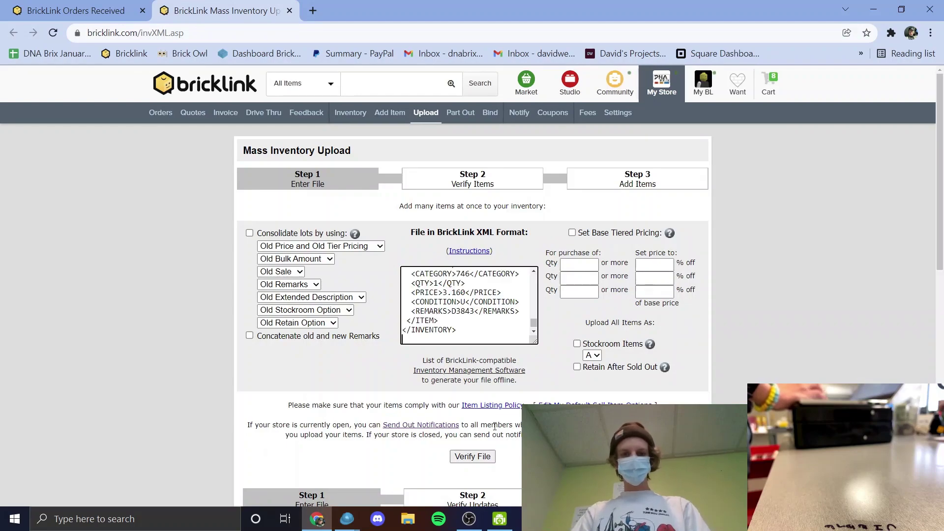
{"action": "left_click", "coordinate": [473, 456]}
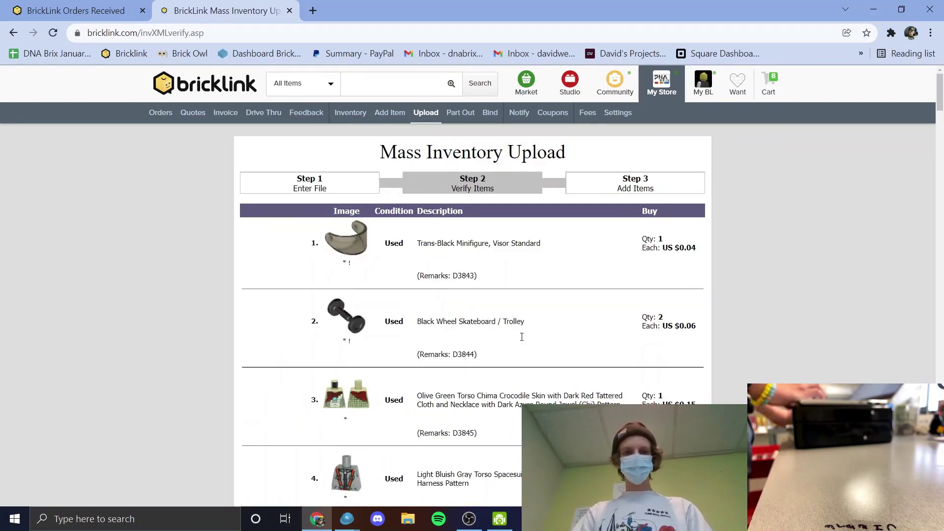
{"action": "scroll", "coordinate": [522, 337], "scroll_direction": "down", "scroll_amount": 20}
{"action": "scroll", "coordinate": [522, 337], "scroll_direction": "down", "scroll_amount": 4}
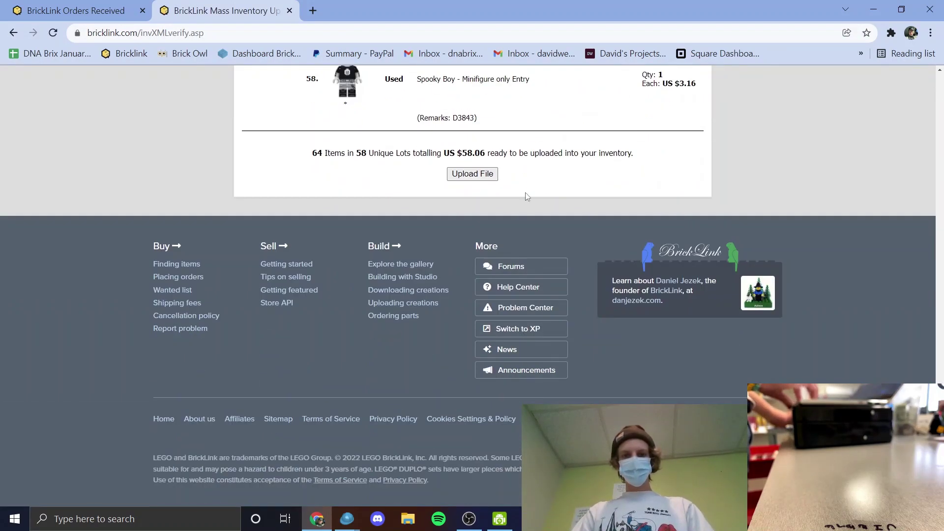
{"action": "left_click", "coordinate": [473, 173]}
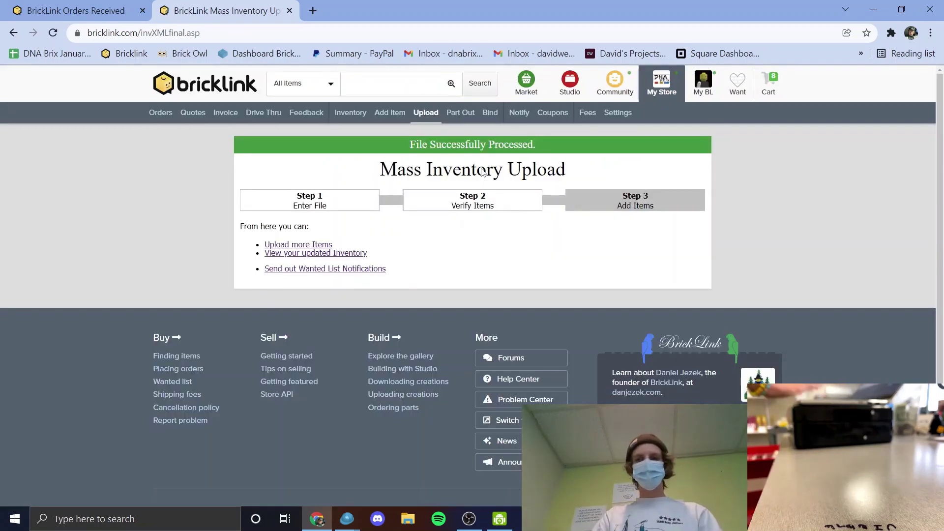
- Switch back to BrickStore and review the price-sorted Jan19-2 lots, selecting the black utensil bucket handle lot
{"action": "mouse_move", "coordinate": [347, 518]}
{"action": "left_click", "coordinate": [280, 462]}
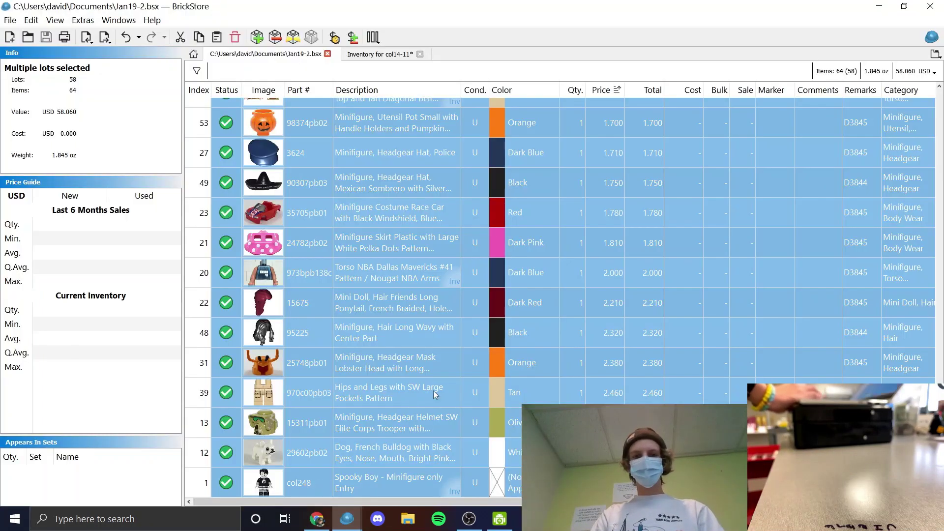
{"action": "scroll", "coordinate": [494, 308], "scroll_direction": "up", "scroll_amount": 10}
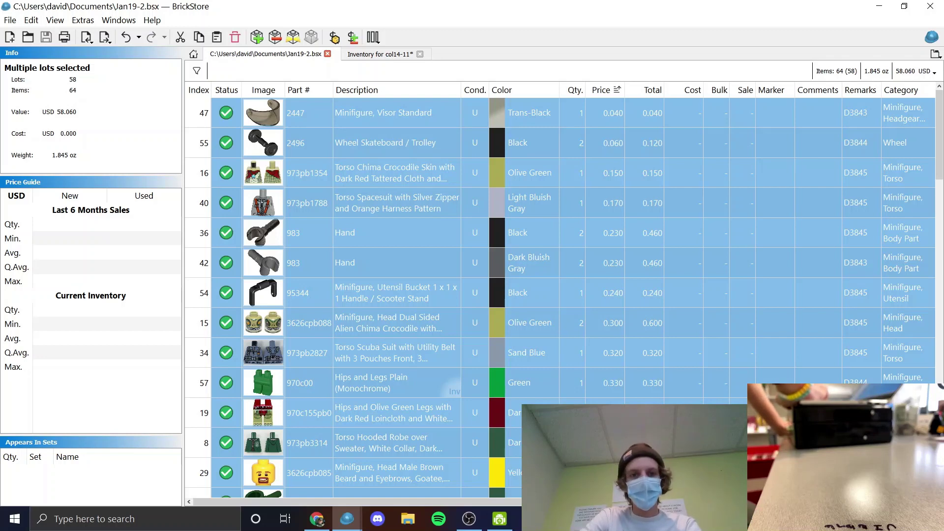
{"action": "left_click", "coordinate": [557, 290]}
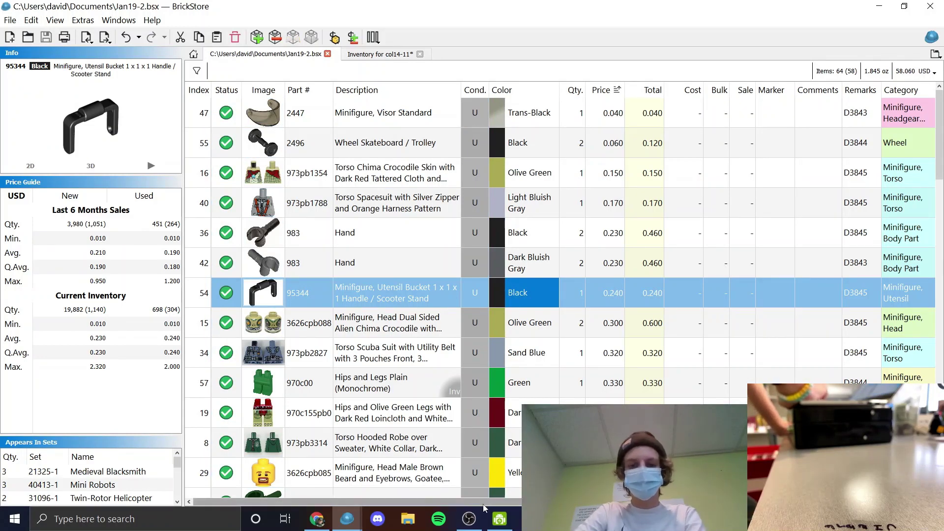
{"action": "left_click", "coordinate": [469, 519]}
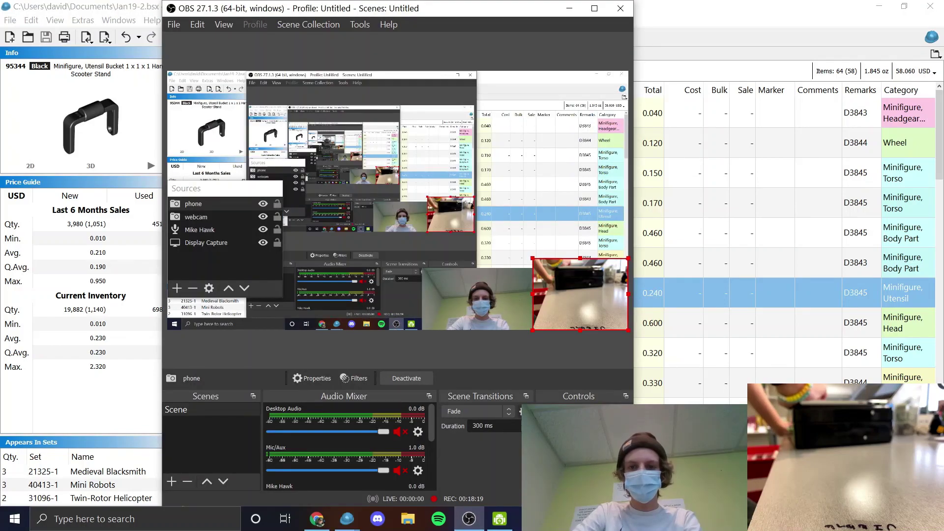